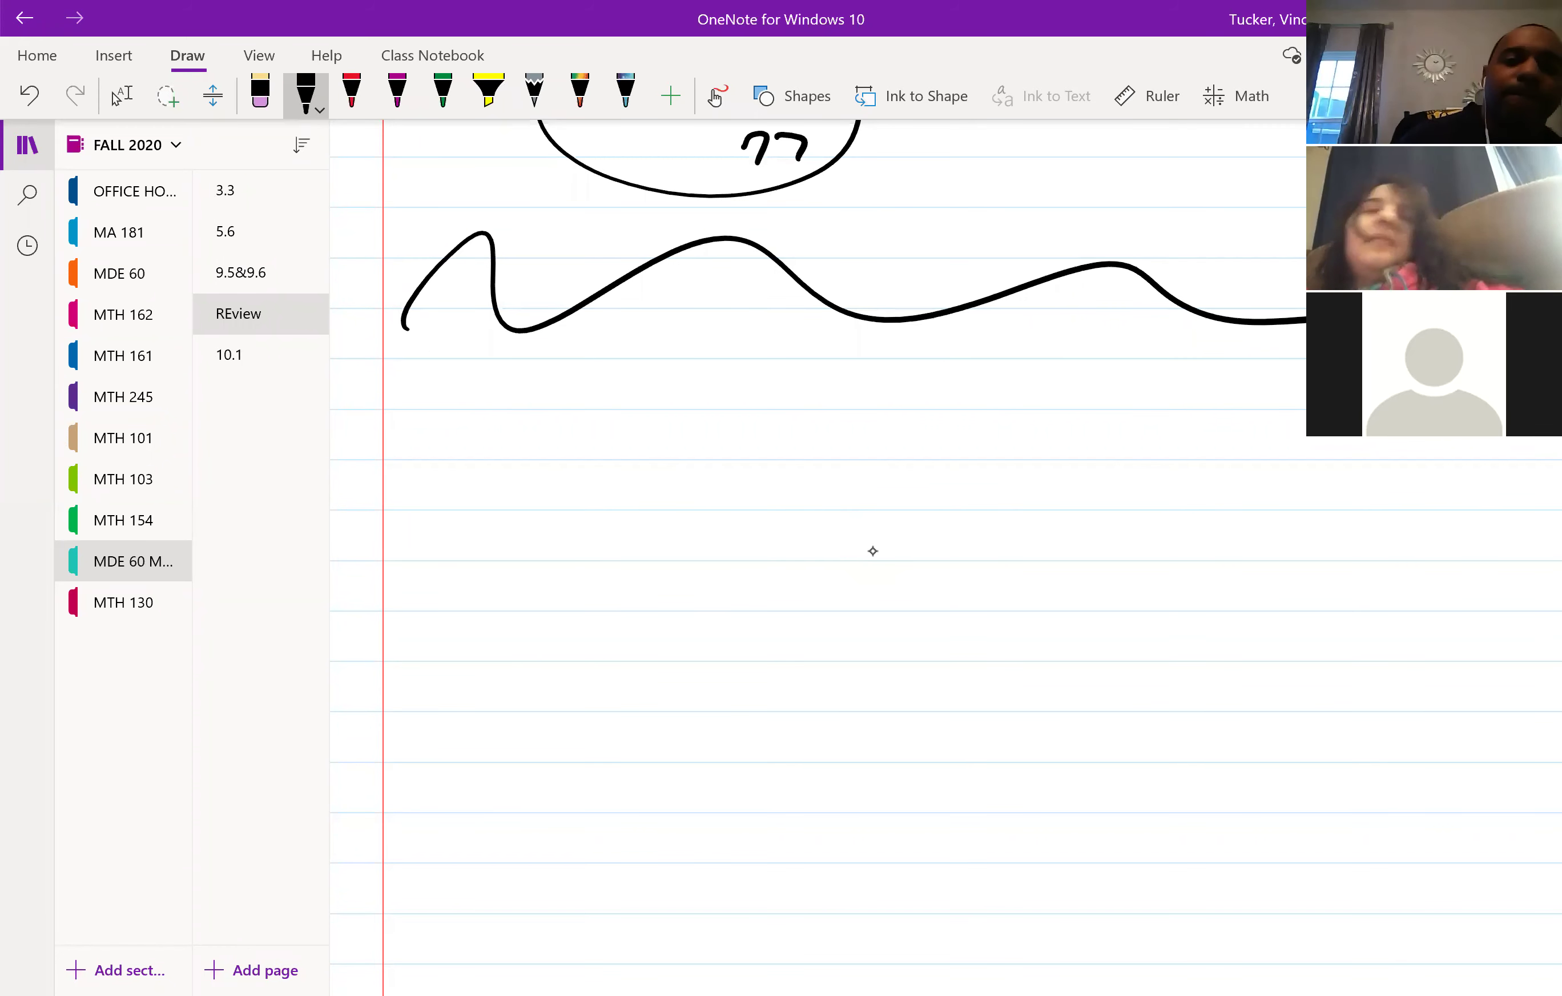
Remove a stray mark and handwrite 1y/2 − y = 3 in black below the divider.
mouse_move(492, 442)
left_mouse_down()
mouse_move(502, 508)
mouse_move(549, 500)
mouse_move(573, 515)
mouse_move(633, 479)
left_mouse_up()
key("Escape")
left_click(305, 92)
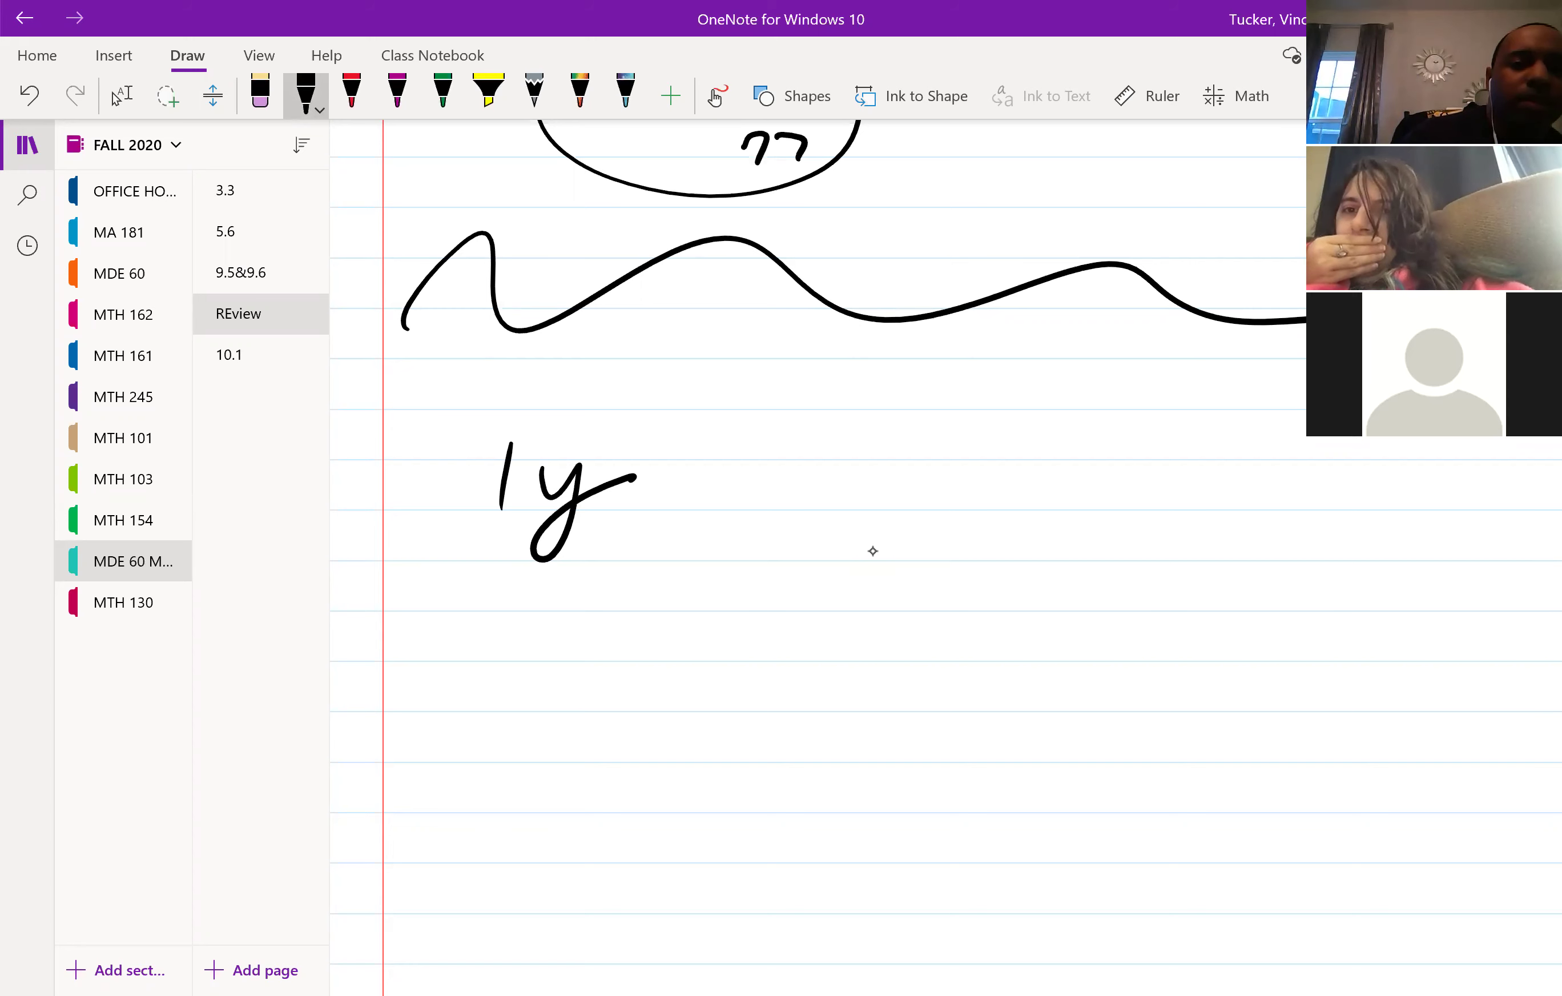
left_click_drag(446, 537, 617, 528)
mouse_move(474, 577)
left_mouse_down()
mouse_move(518, 607)
mouse_move(553, 604)
left_mouse_up()
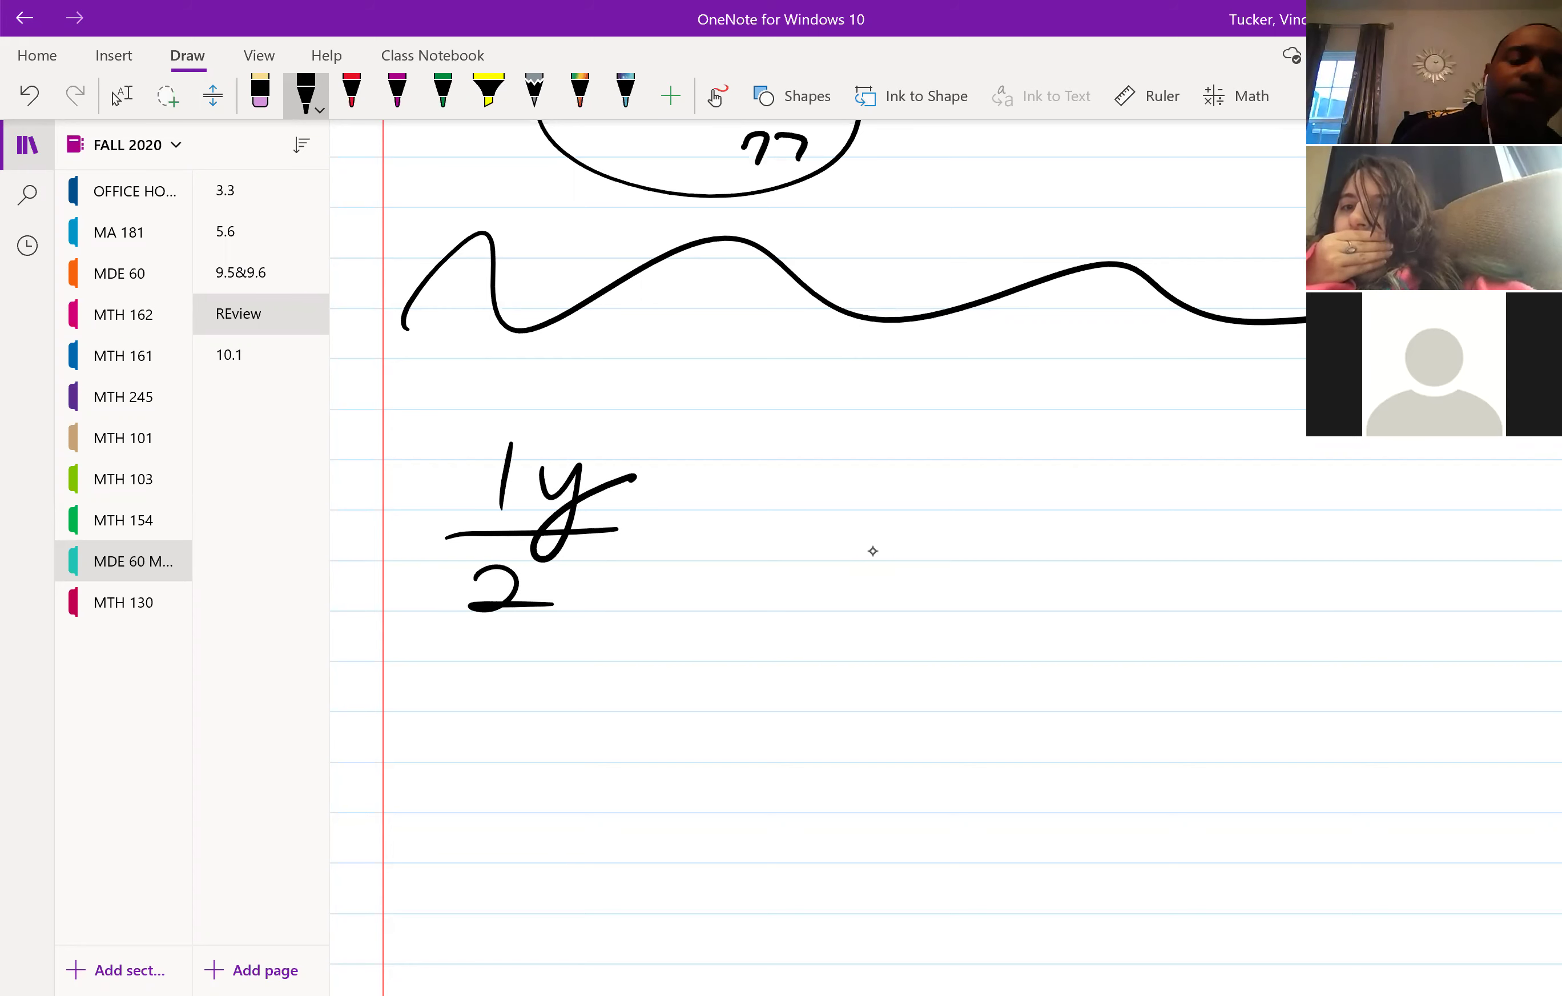
left_click_drag(672, 495, 948, 492)
left_click_drag(912, 521, 936, 517)
mouse_move(1022, 467)
left_mouse_down()
mouse_move(1087, 503)
mouse_move(1038, 509)
left_mouse_up()
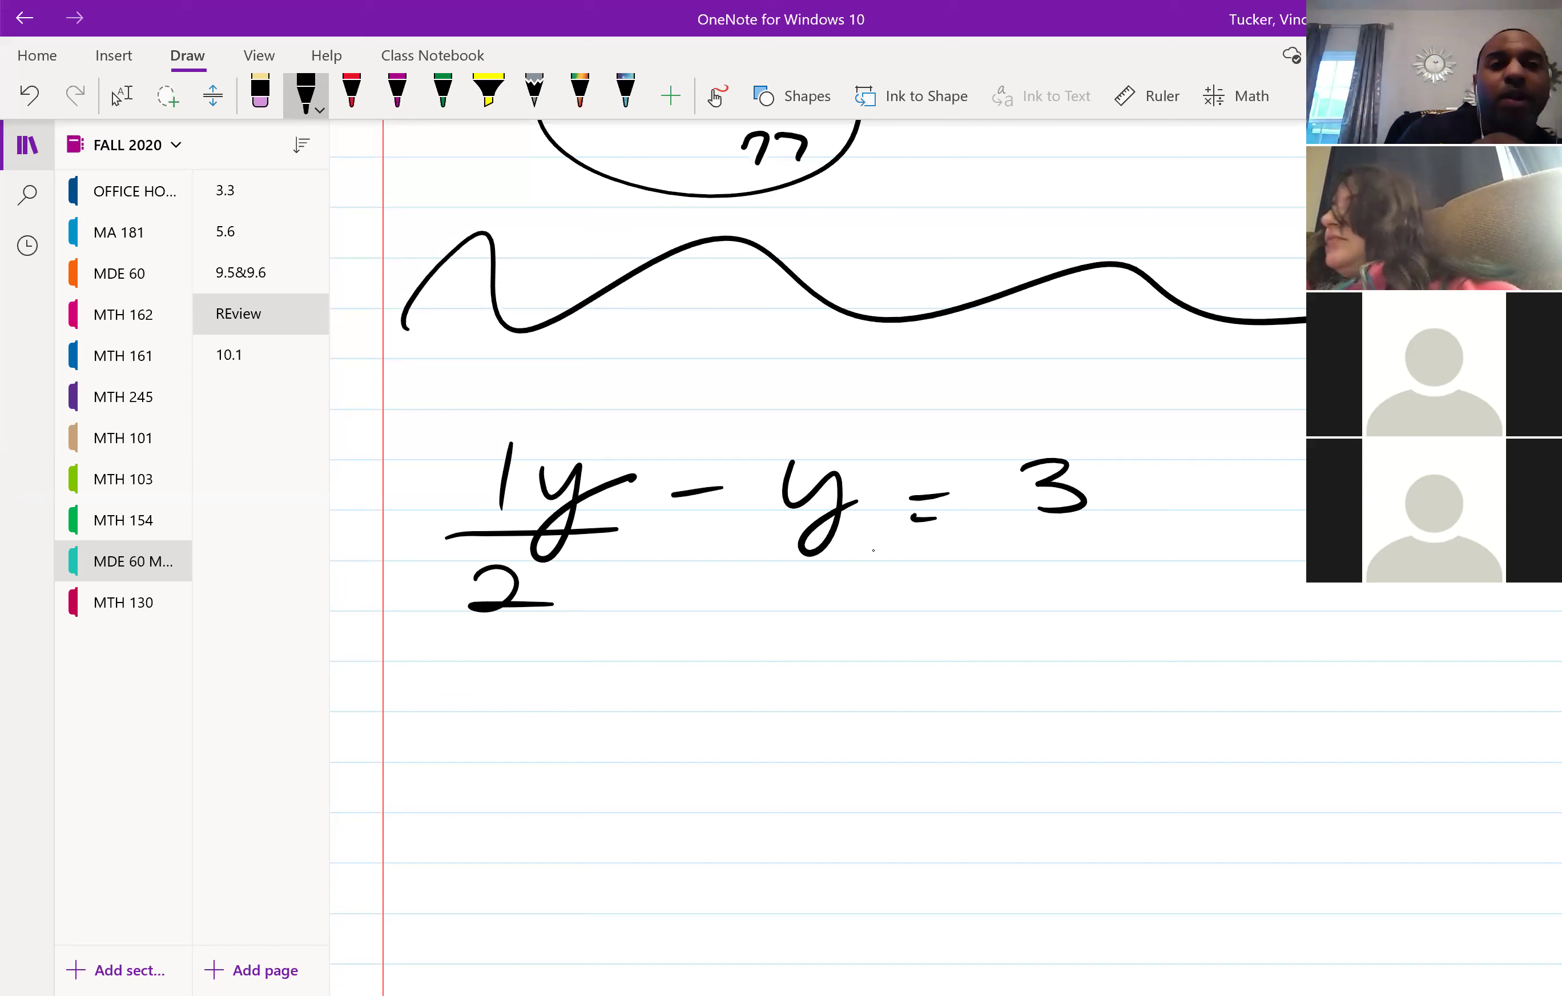
Draw a red arrow and a red 2 beneath the denominator.
left_click(351, 92)
left_click_drag(457, 651, 486, 664)
mouse_move(482, 636)
left_mouse_down()
mouse_move(453, 698)
mouse_move(459, 740)
mouse_move(477, 737)
left_mouse_up()
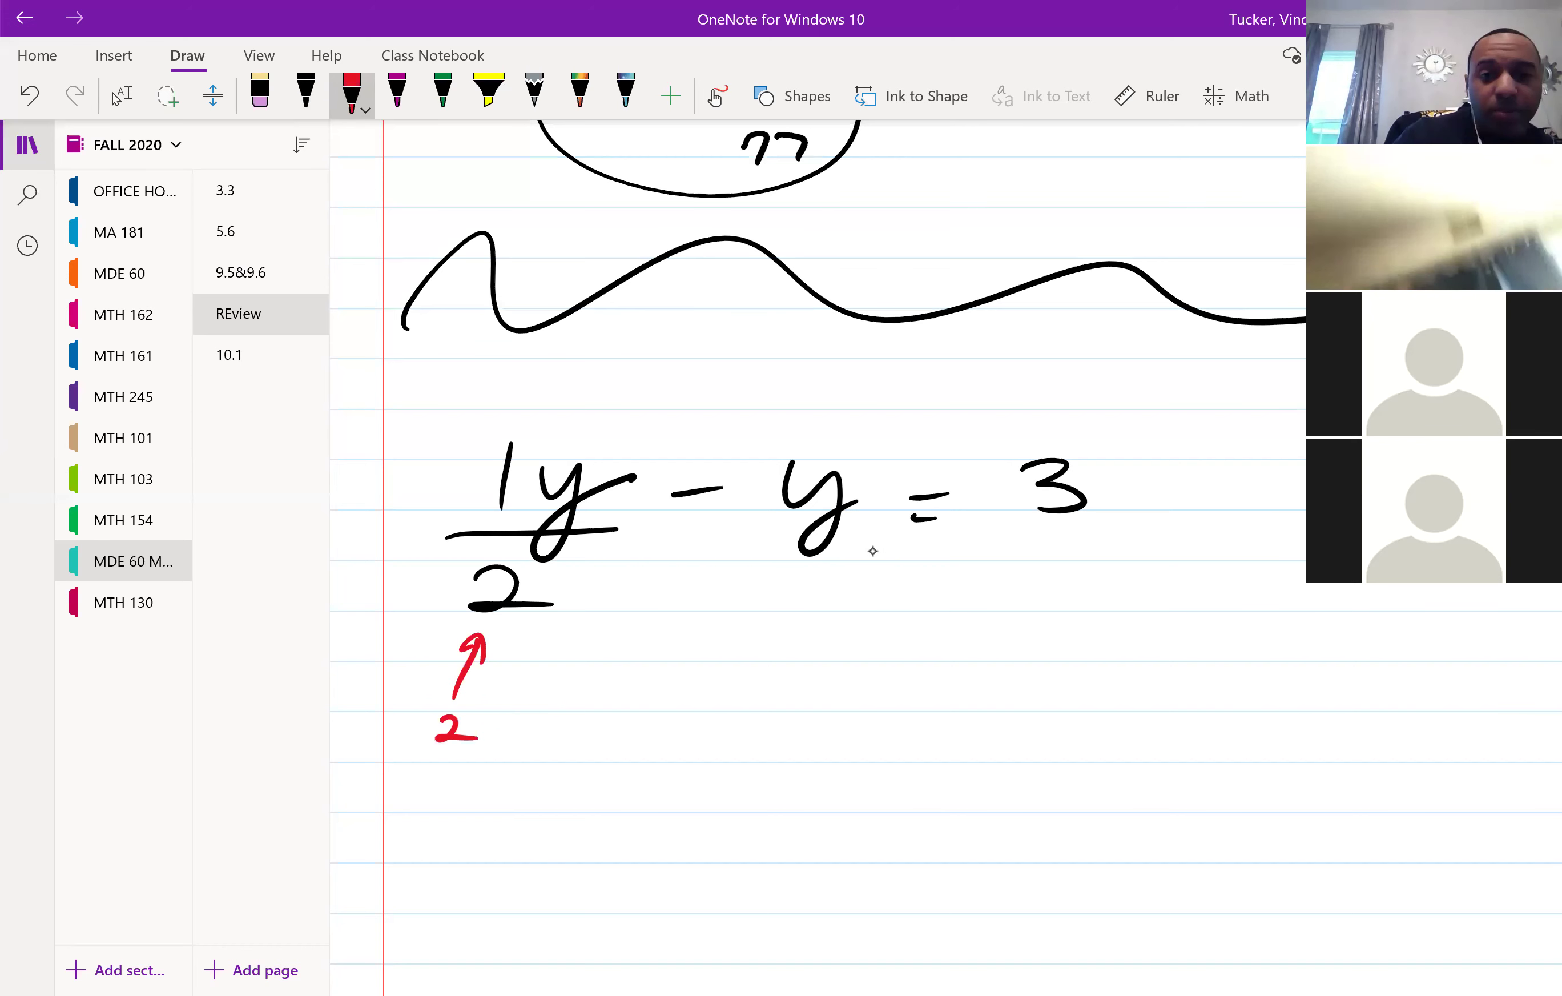
Undo a miswritten start, then write the first term 2(y)/2 in black below the red 2.
scroll(873, 551, "down", 1)
scroll(873, 549, "down", 1)
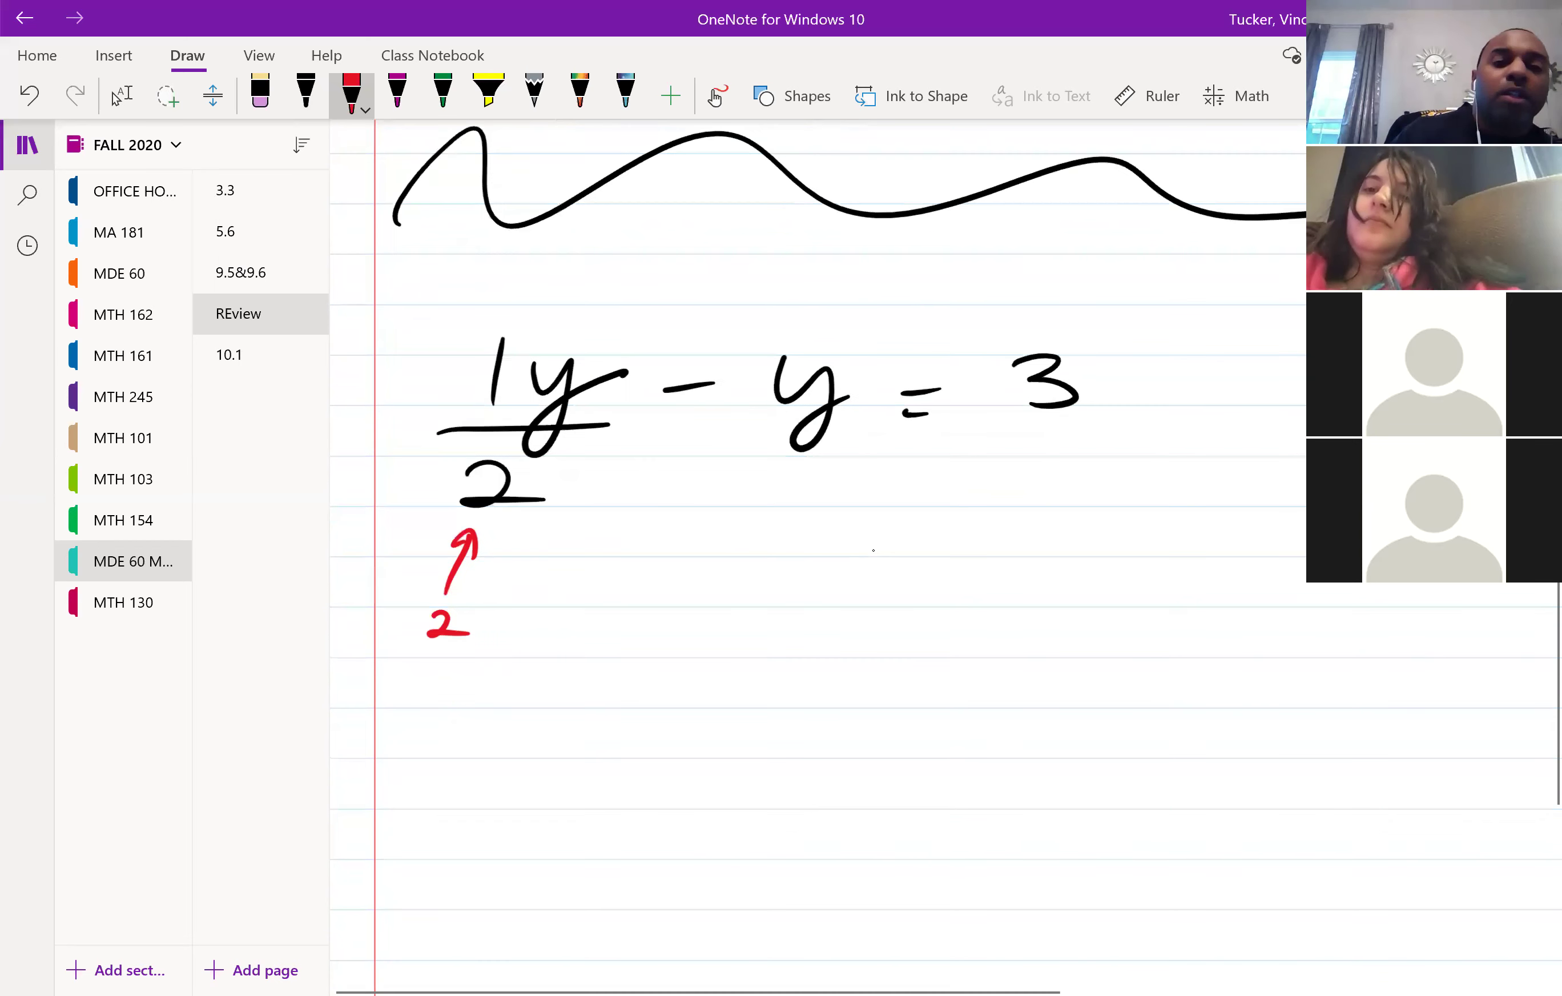
left_click(122, 95)
left_click(306, 92)
mouse_move(441, 725)
left_mouse_down()
mouse_move(459, 777)
mouse_move(484, 774)
left_mouse_up()
left_click_drag(593, 630, 551, 877)
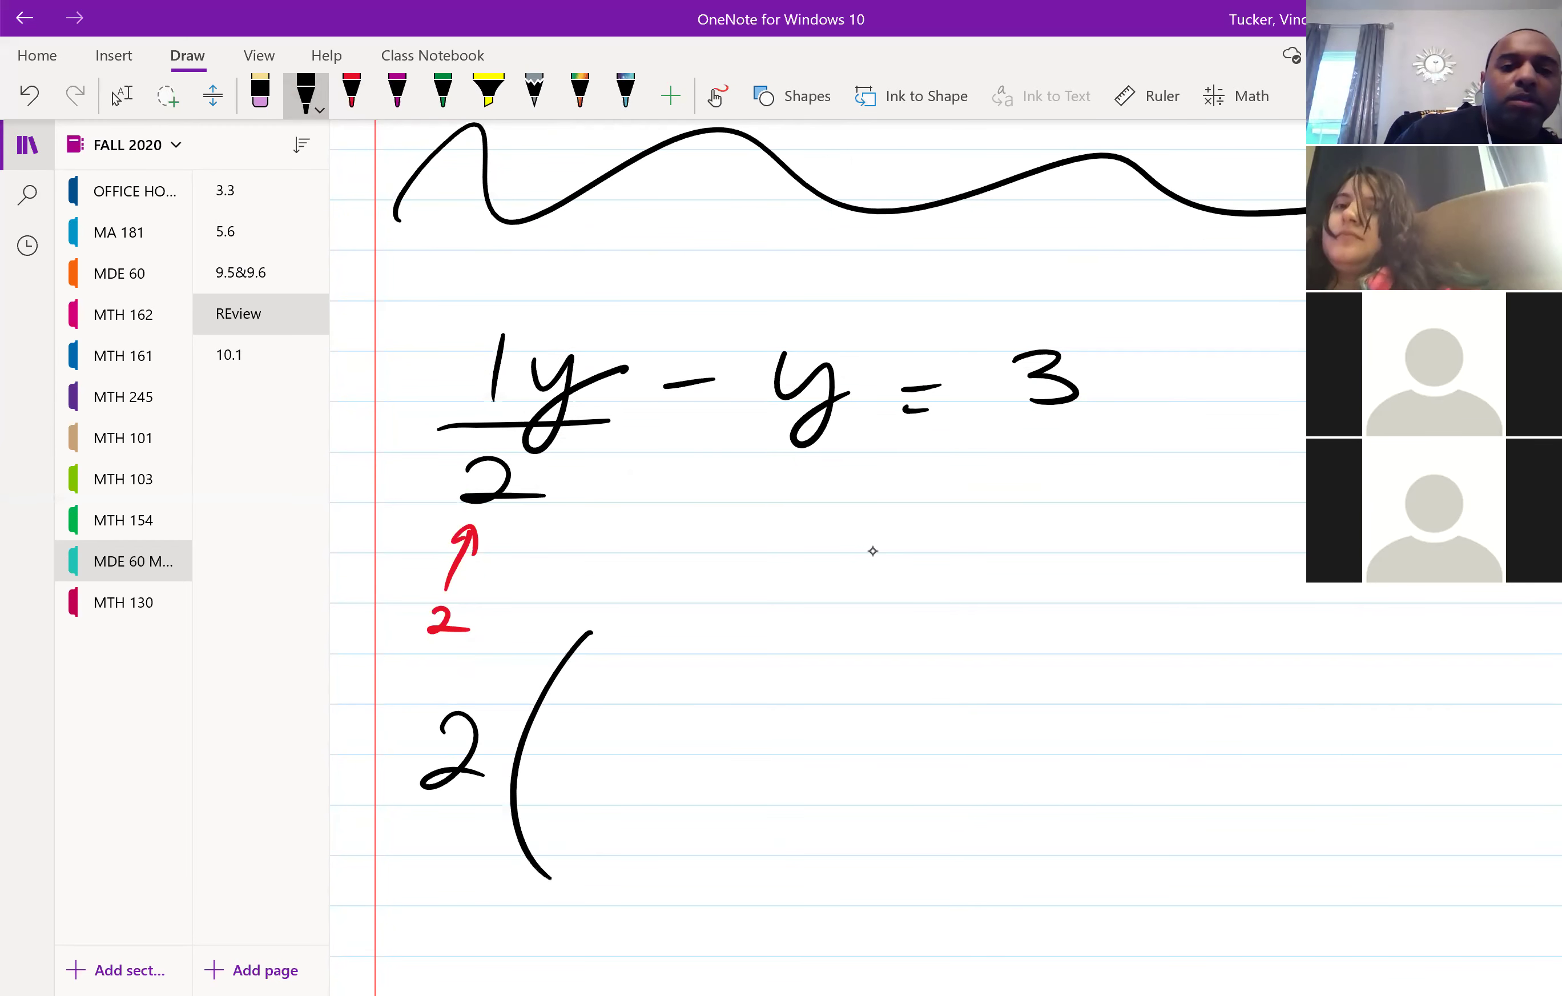
key("ctrl+z")
key("ctrl+z")
left_click(306, 91)
left_click_drag(460, 699, 499, 754)
mouse_move(539, 666)
left_mouse_down()
mouse_move(525, 746)
mouse_move(571, 771)
left_mouse_up()
left_click_drag(605, 681, 602, 785)
left_click_drag(424, 810, 611, 793)
mouse_move(504, 827)
left_mouse_down()
mouse_move(502, 873)
mouse_move(580, 856)
left_mouse_up()
Finish the line with − 2(y) = 2(3).
left_click_drag(673, 741, 824, 747)
left_click_drag(871, 671, 847, 776)
left_click_drag(870, 709, 892, 779)
mouse_move(937, 695)
left_mouse_down()
mouse_move(960, 738)
mouse_move(938, 788)
left_mouse_up()
mouse_move(1014, 730)
left_mouse_down()
mouse_move(1044, 732)
mouse_move(1044, 755)
left_mouse_up()
left_click_drag(1083, 718, 1146, 756)
left_click_drag(1185, 670, 1175, 771)
mouse_move(1193, 709)
left_mouse_down()
mouse_move(1211, 730)
mouse_move(1200, 750)
left_mouse_up()
left_click_drag(1238, 692, 1244, 768)
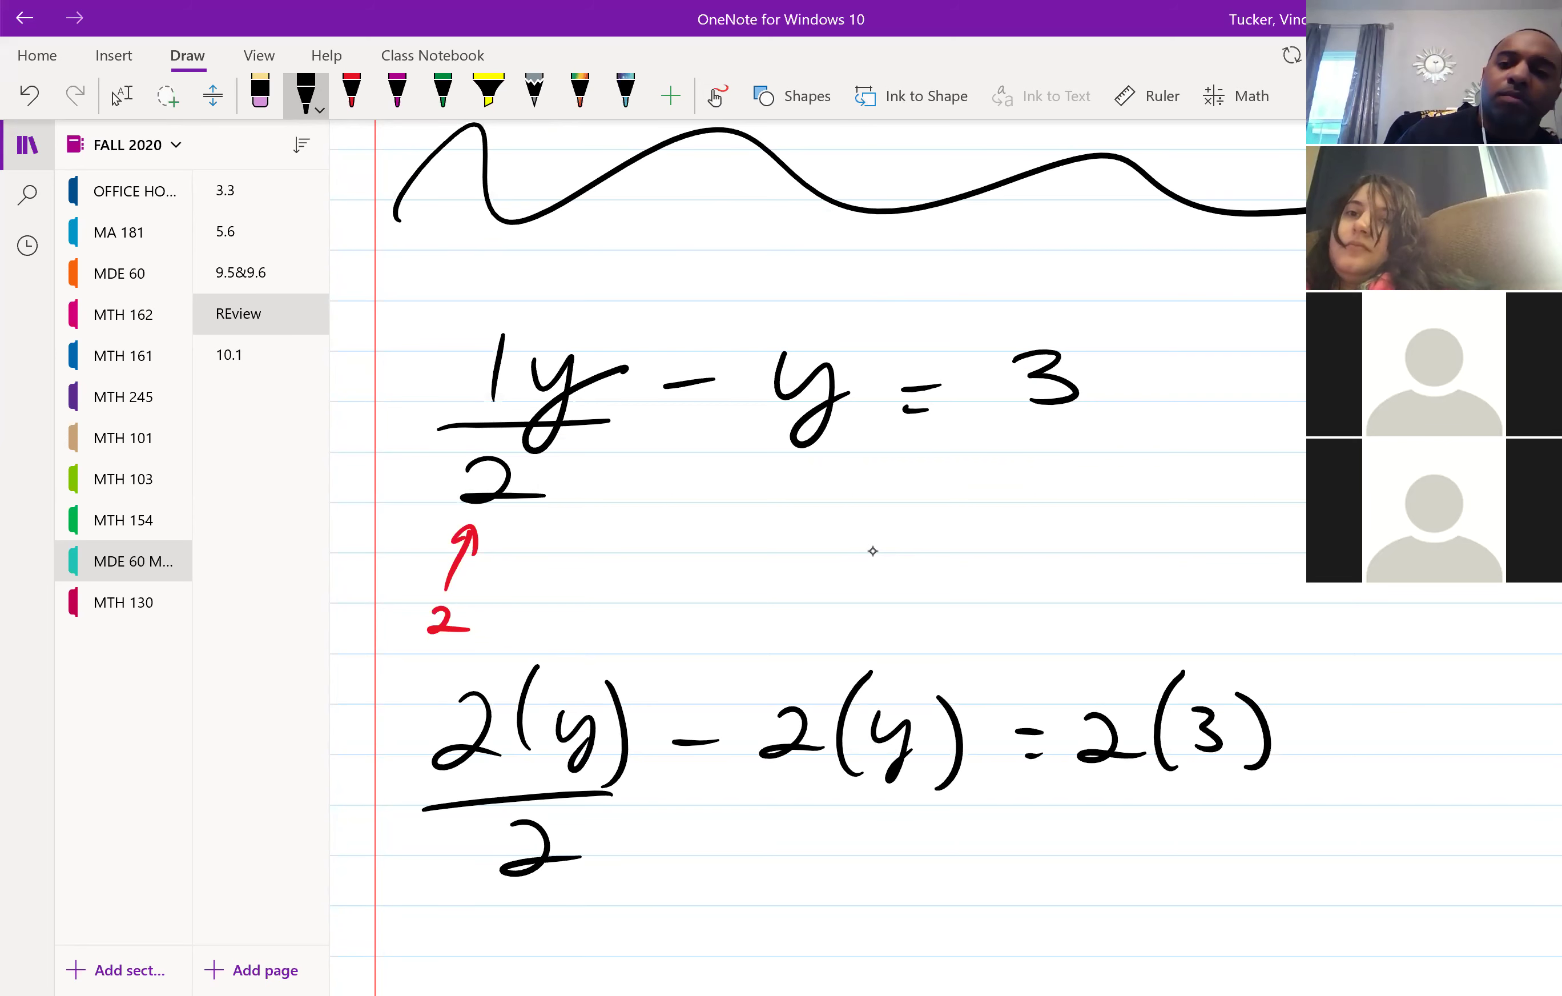
scroll(873, 551, "down", 3)
left_click(122, 96)
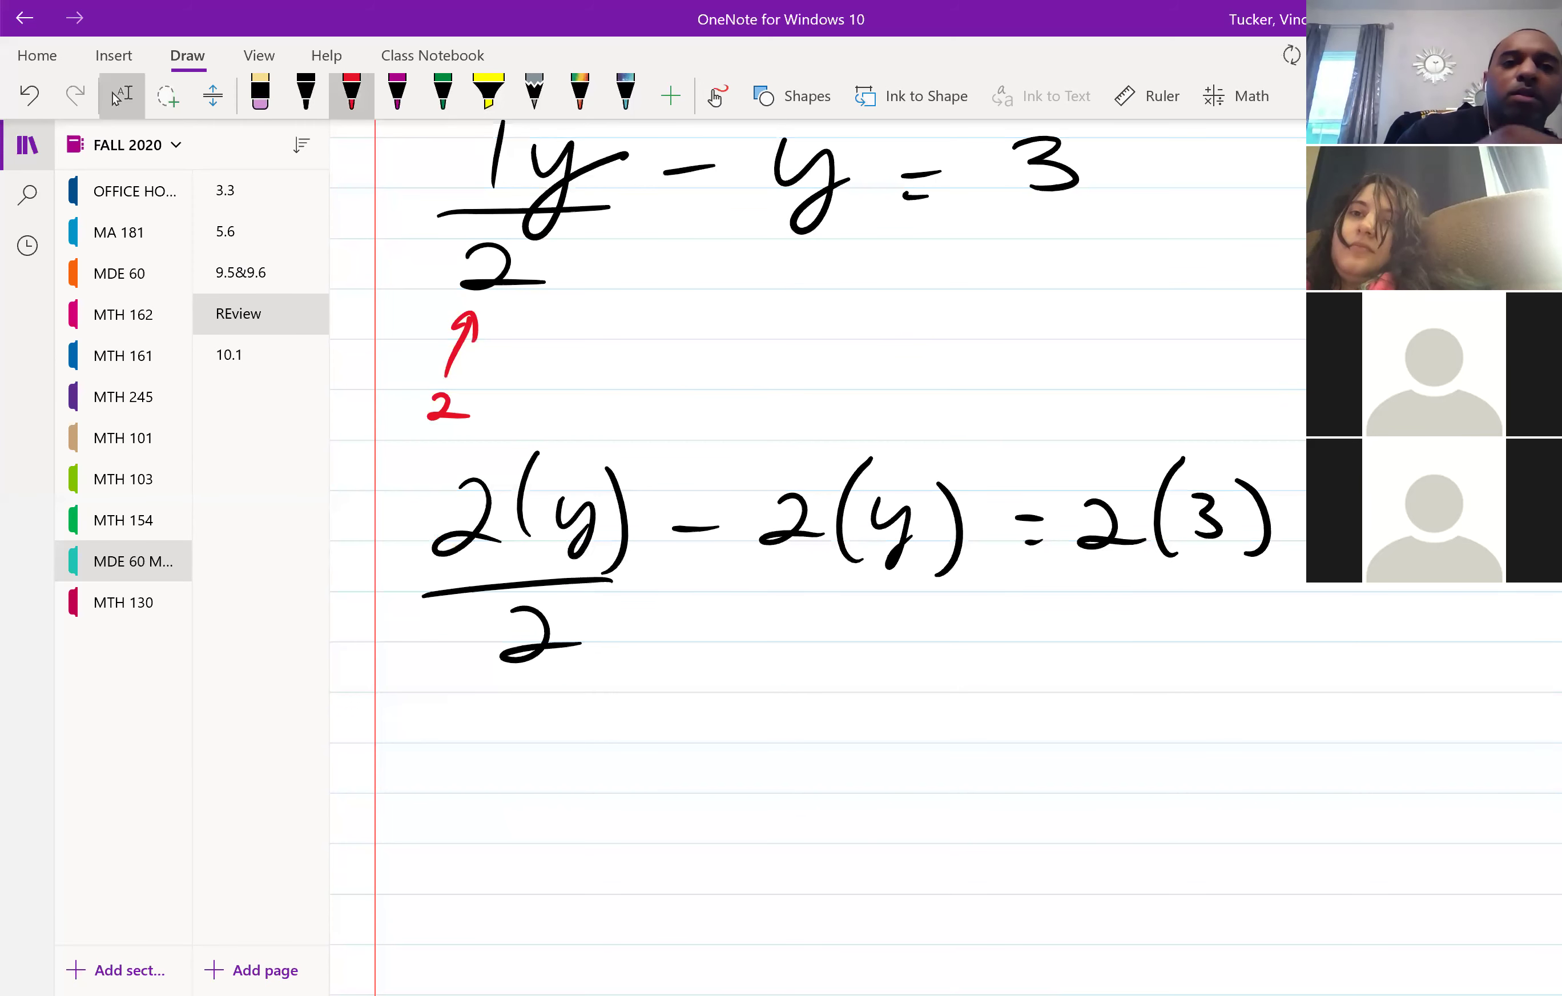
Cross out both 2s in 2(y)/2 in red.
left_click(352, 96)
left_click_drag(585, 599, 497, 684)
left_click_drag(531, 461, 408, 554)
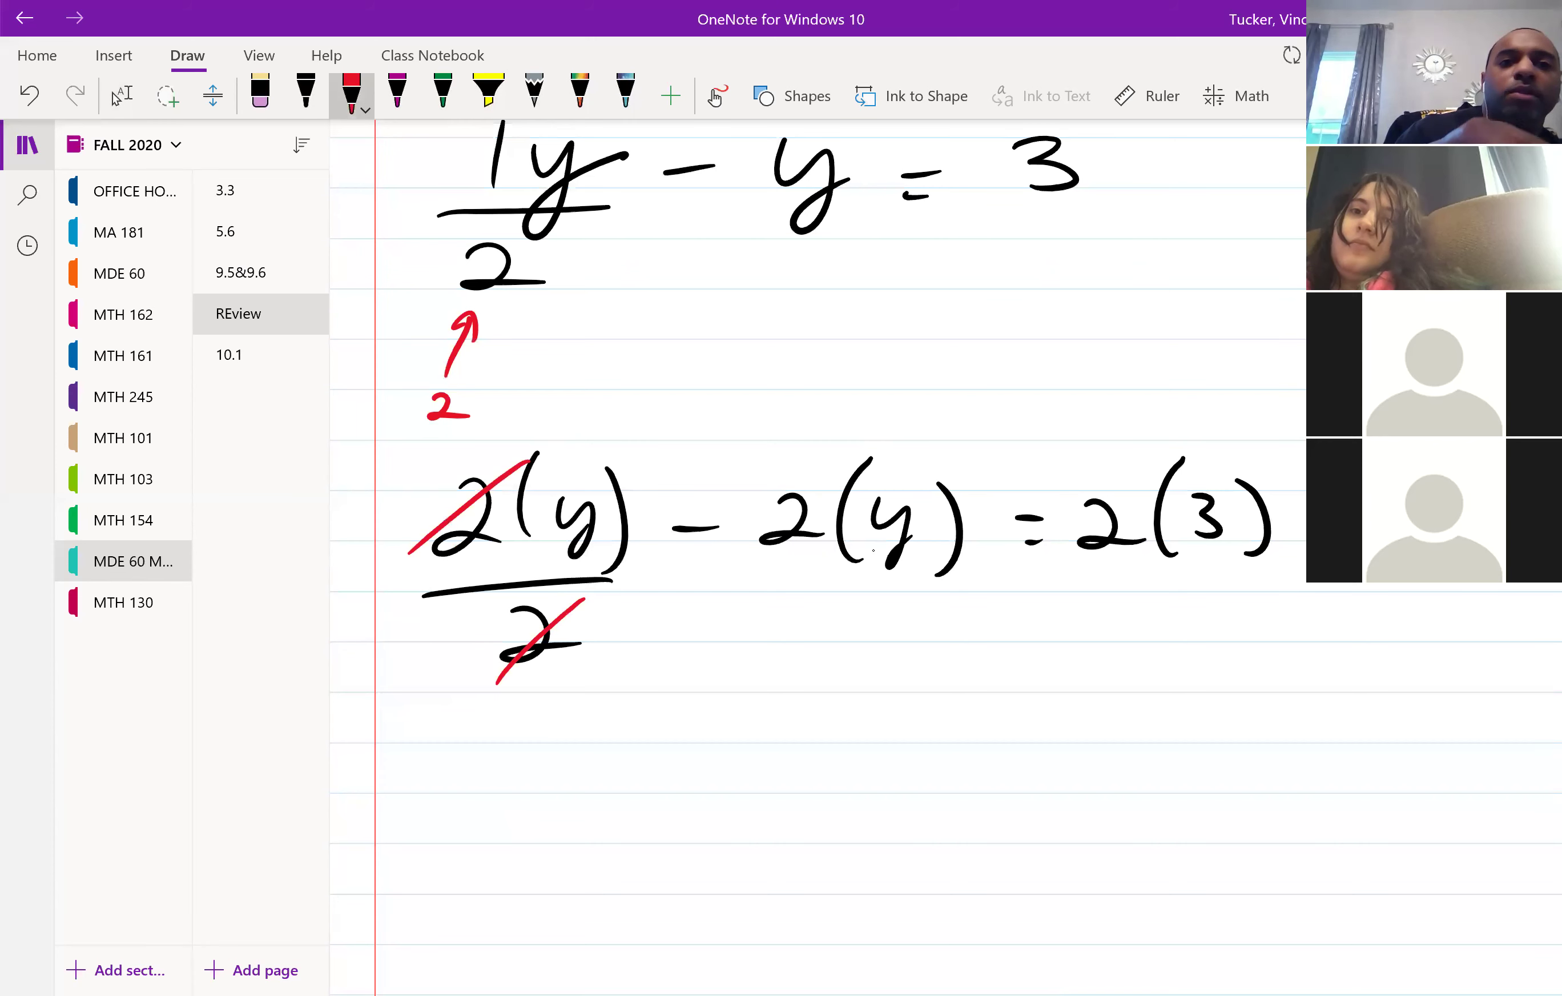
Write the simplified line y − 2y = 6 in black underneath.
left_click(306, 96)
mouse_move(520, 764)
left_mouse_down()
mouse_move(551, 813)
mouse_move(579, 811)
left_mouse_up()
left_click_drag(620, 774, 737, 795)
left_click_drag(767, 772, 780, 831)
left_click_drag(847, 774, 882, 776)
left_click_drag(865, 792, 879, 792)
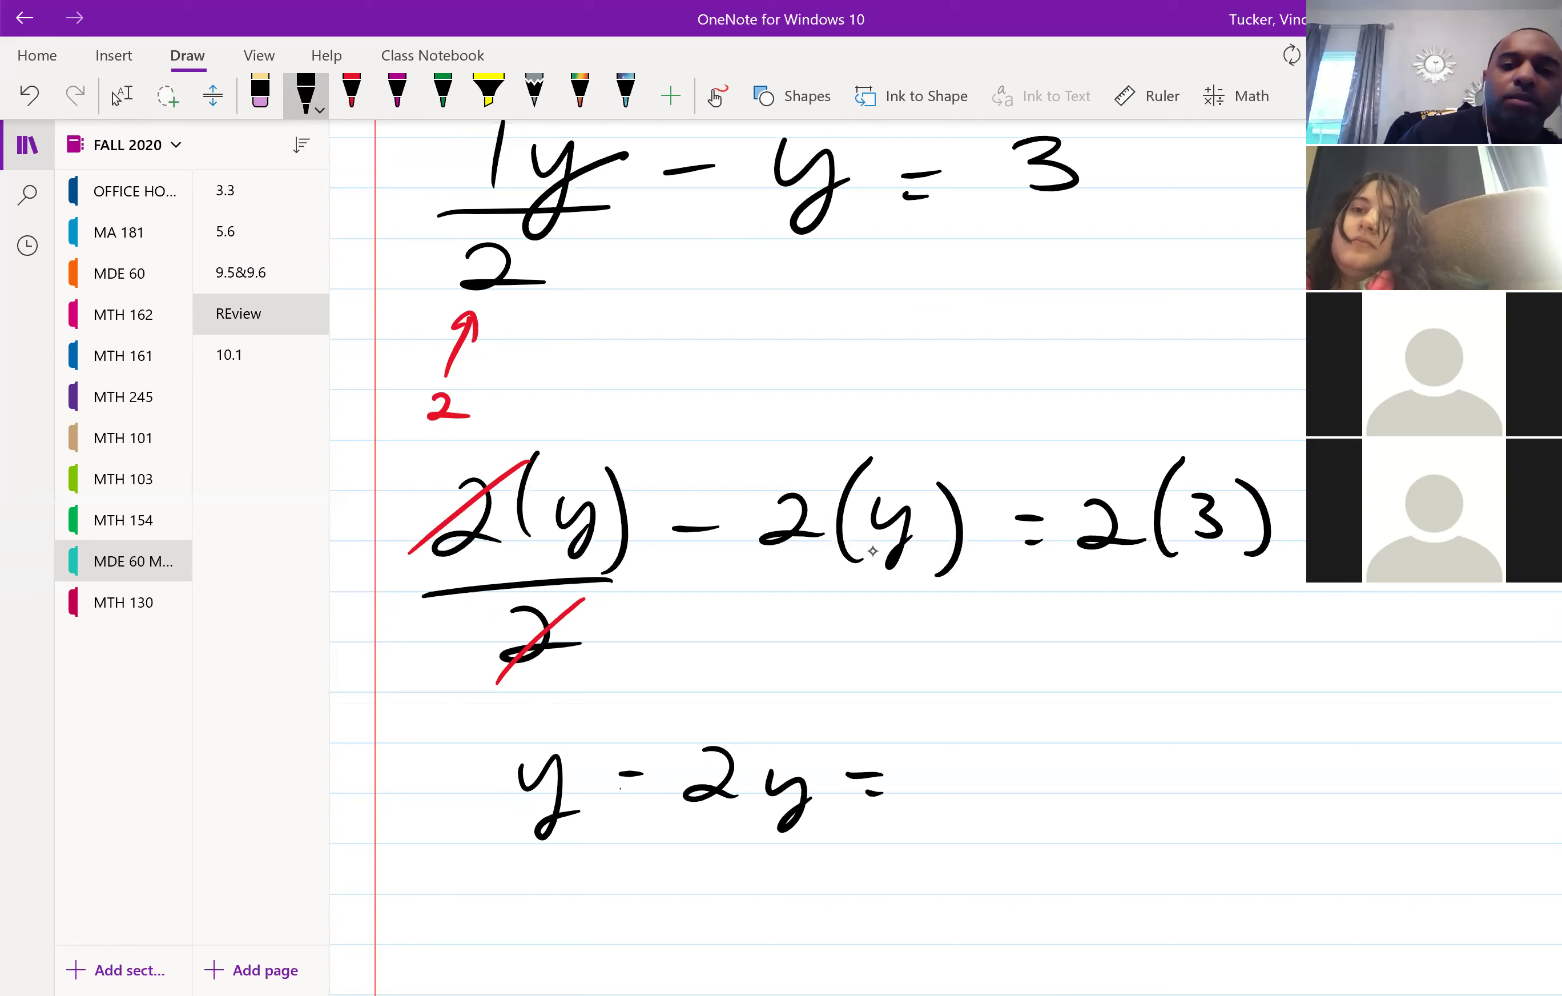
left_click_drag(982, 753, 971, 787)
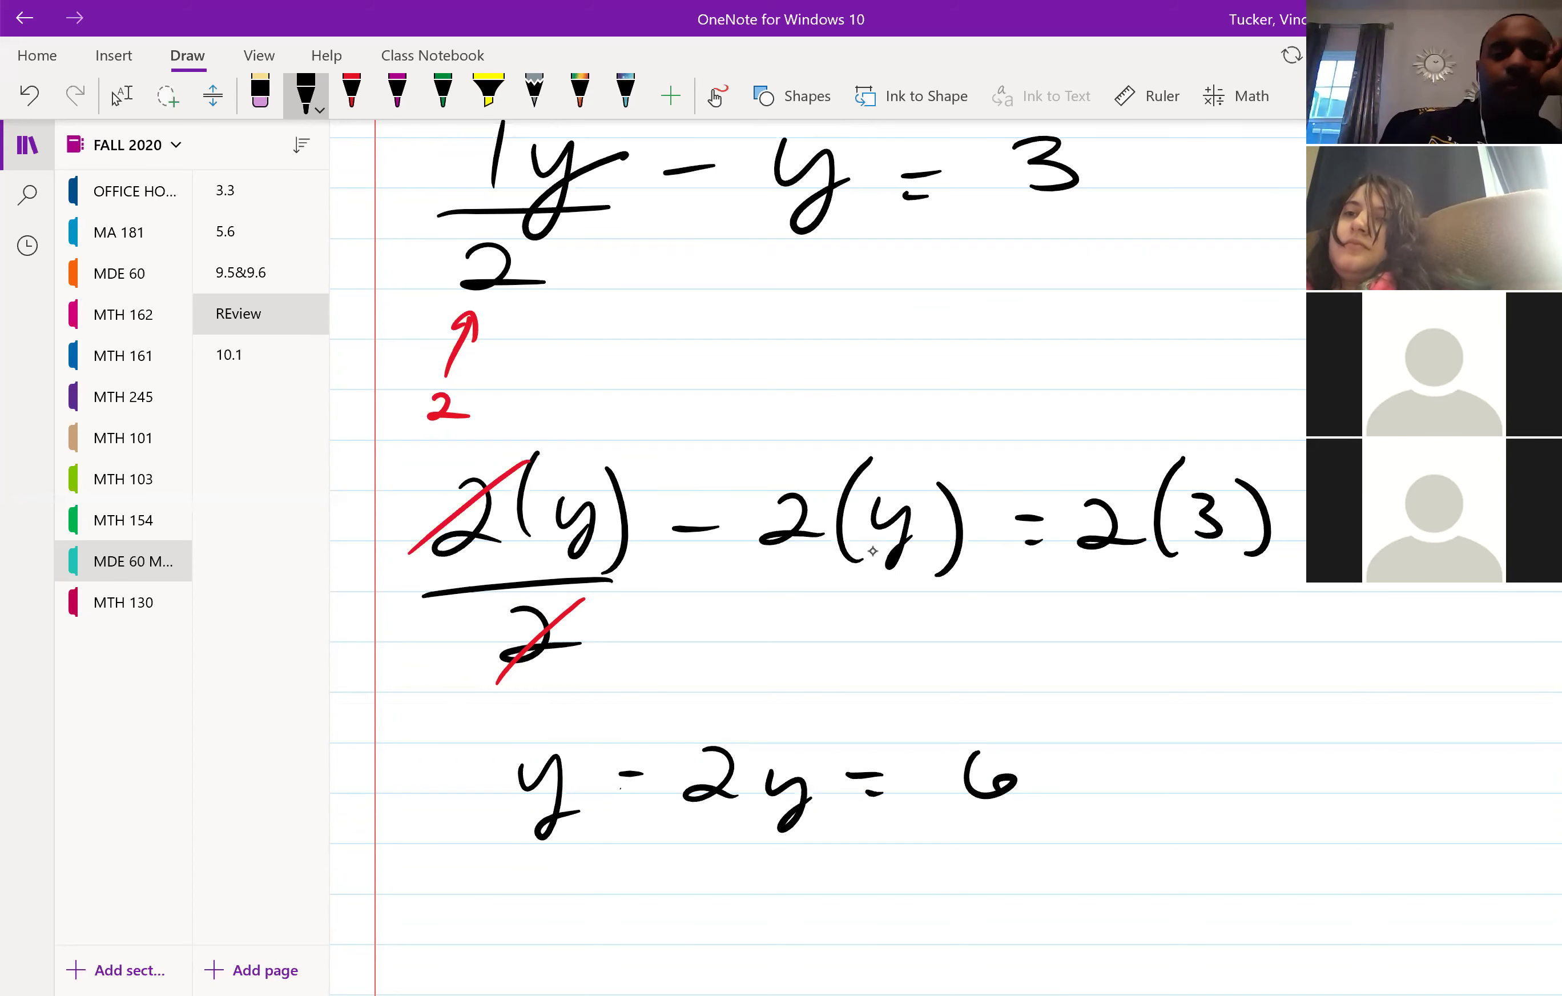
scroll(873, 551, "down", 2)
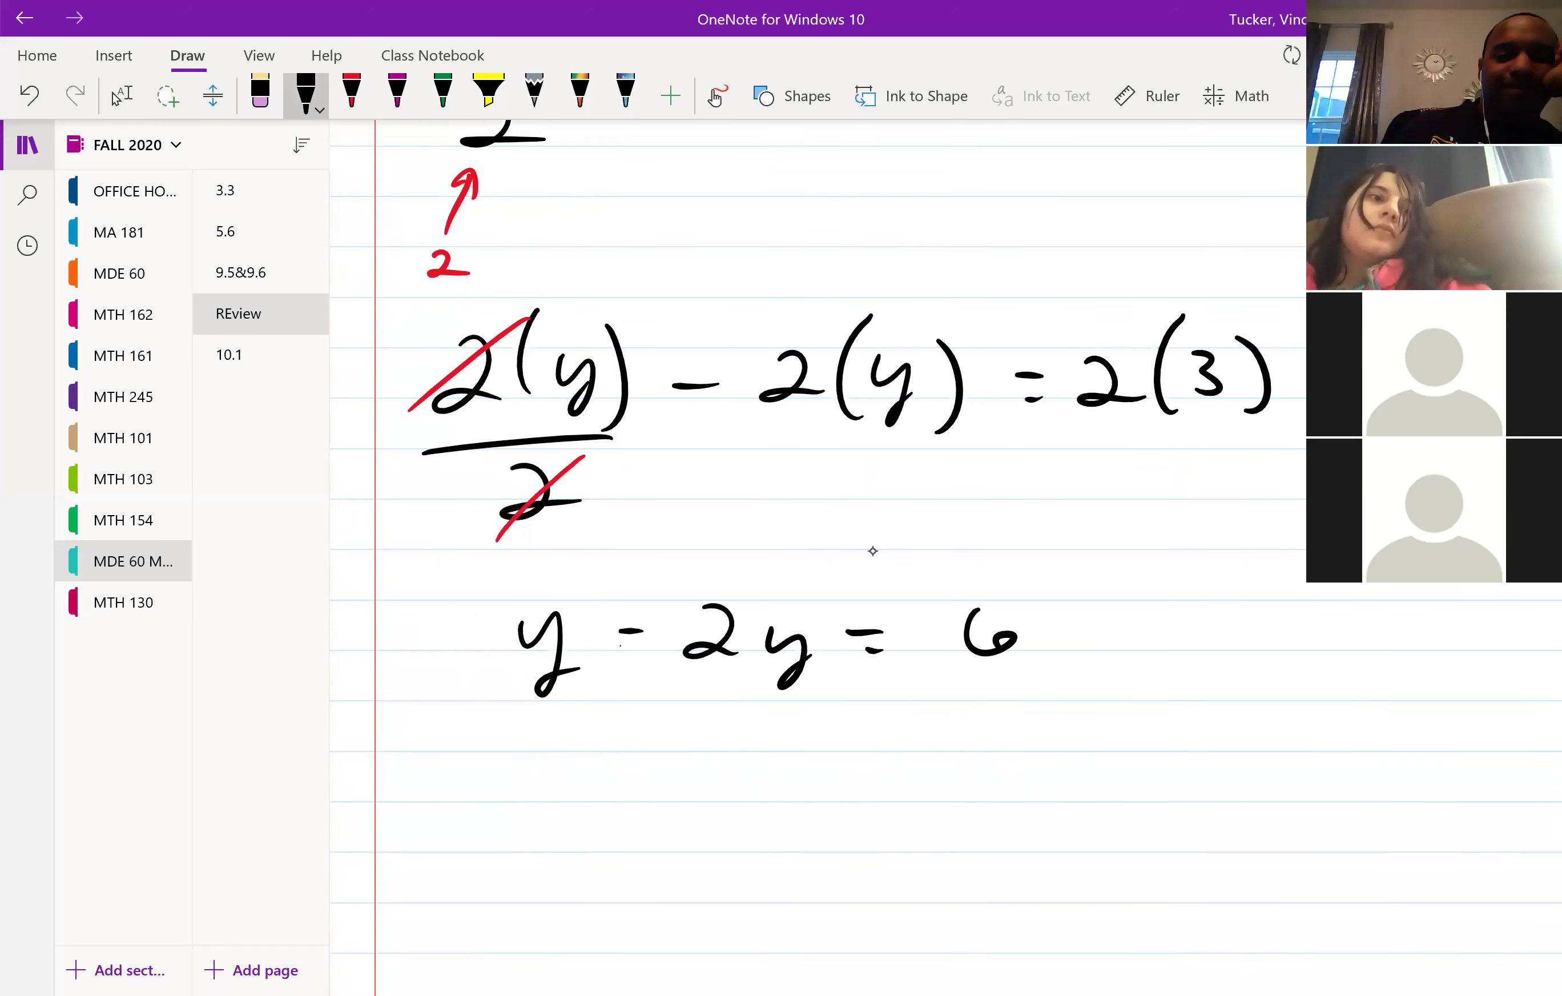
Write −y = 6 in black below y − 2y = 6.
mouse_move(593, 781)
left_mouse_down()
mouse_move(631, 786)
mouse_move(689, 832)
mouse_move(725, 801)
left_mouse_up()
mouse_move(759, 776)
left_mouse_down()
mouse_move(782, 778)
mouse_move(784, 799)
left_mouse_up()
mouse_move(872, 749)
left_mouse_down()
mouse_move(870, 801)
mouse_move(882, 792)
left_mouse_up()
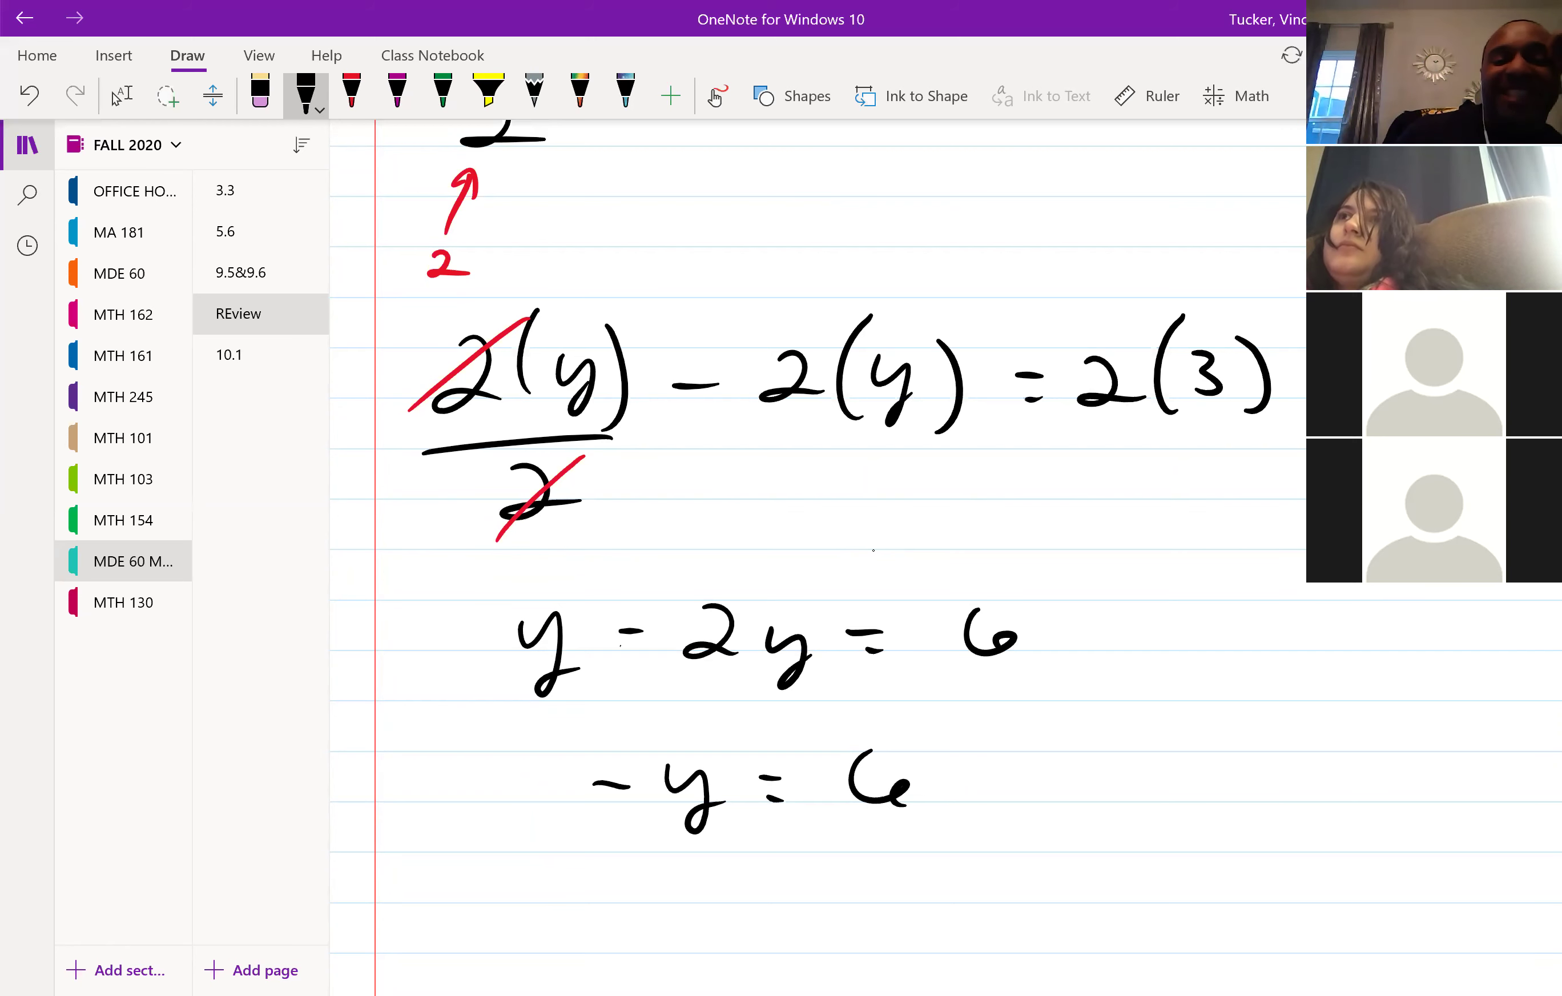
Underline y and 2y in red and circle the negative sign in −y = 6.
left_click(352, 96)
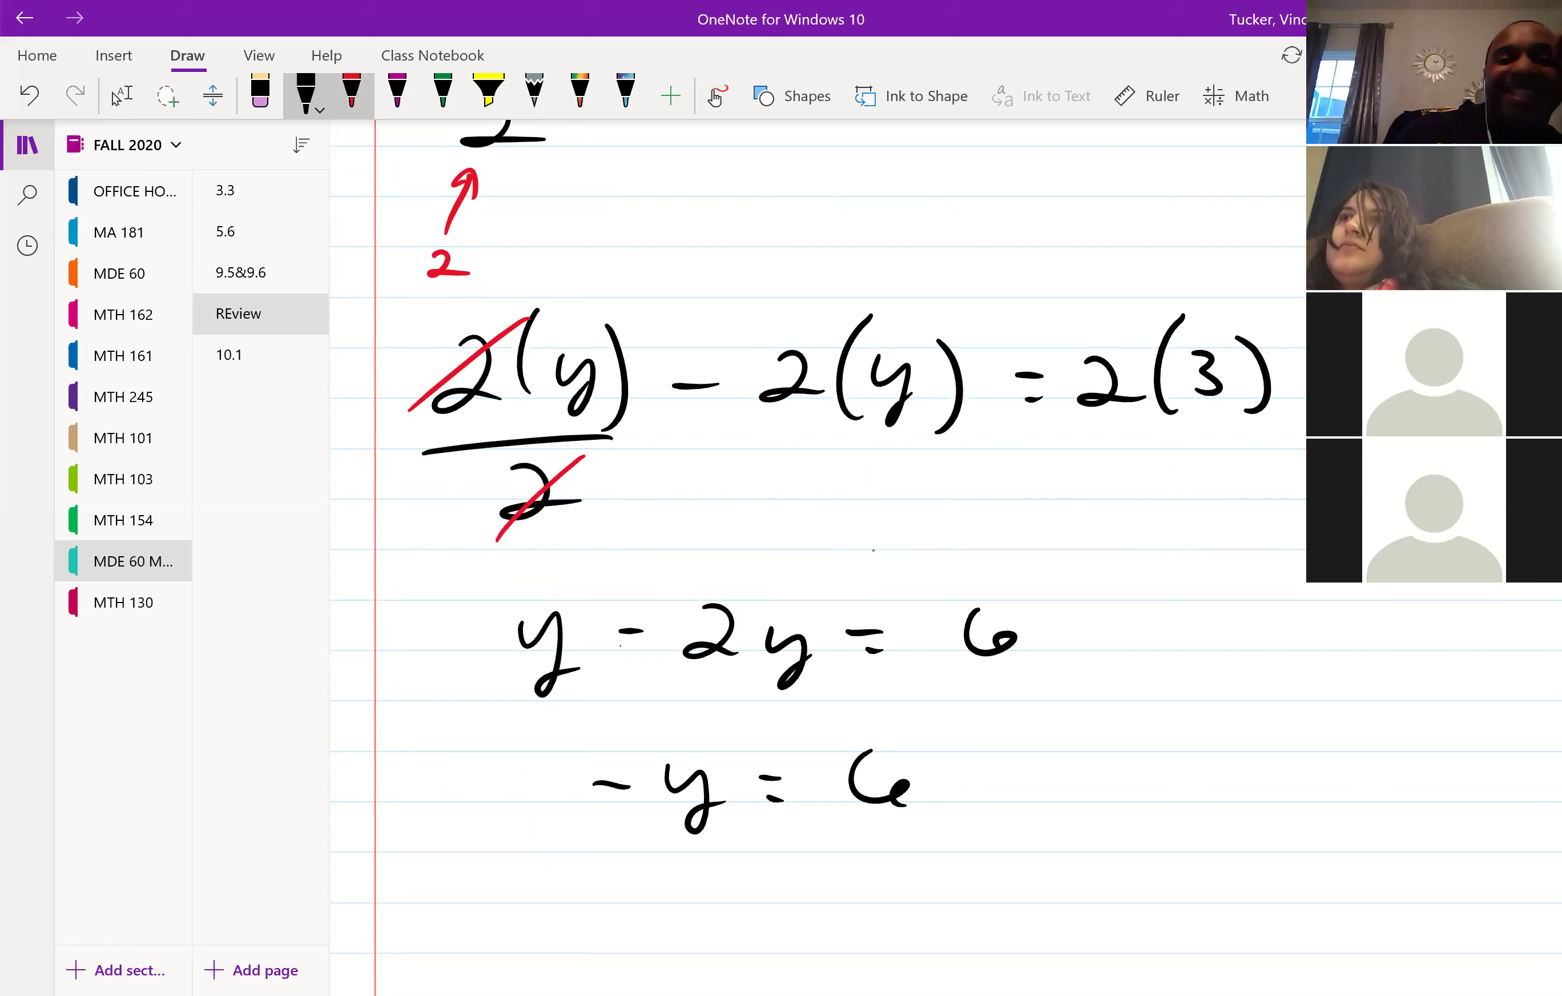
left_click_drag(543, 692, 613, 700)
left_click_drag(749, 686, 789, 682)
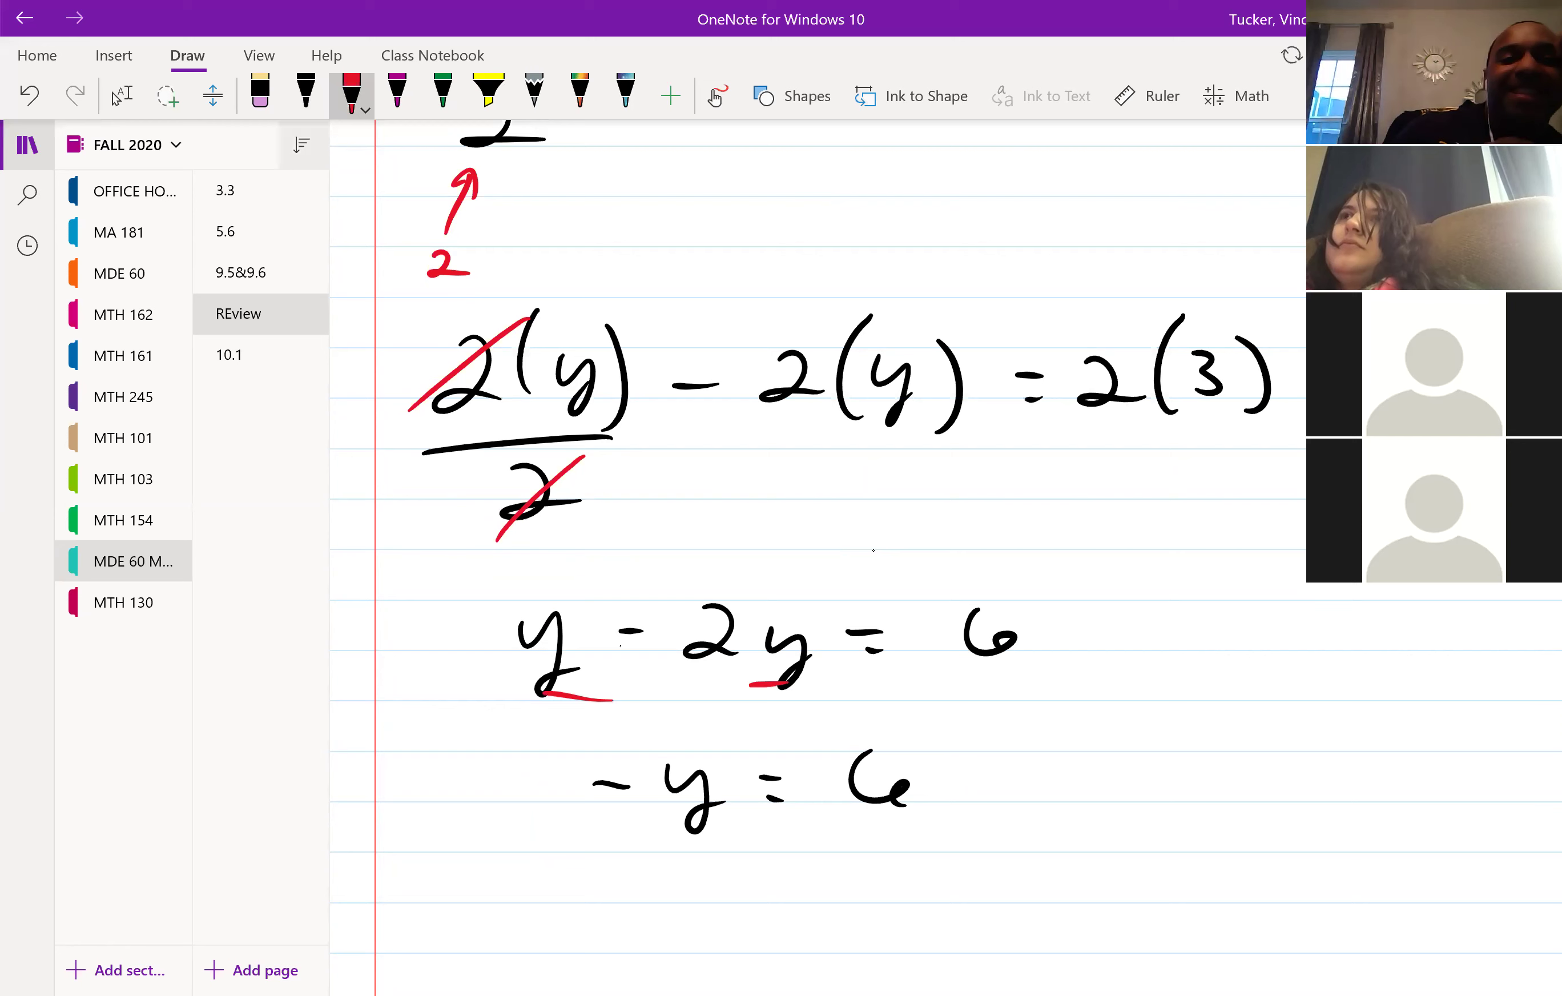
mouse_move(586, 771)
left_mouse_down()
mouse_move(720, 730)
mouse_move(842, 746)
mouse_move(832, 762)
left_mouse_up()
Write the answer y = −6 in black beside −y = 6 and circle it.
left_click(306, 95)
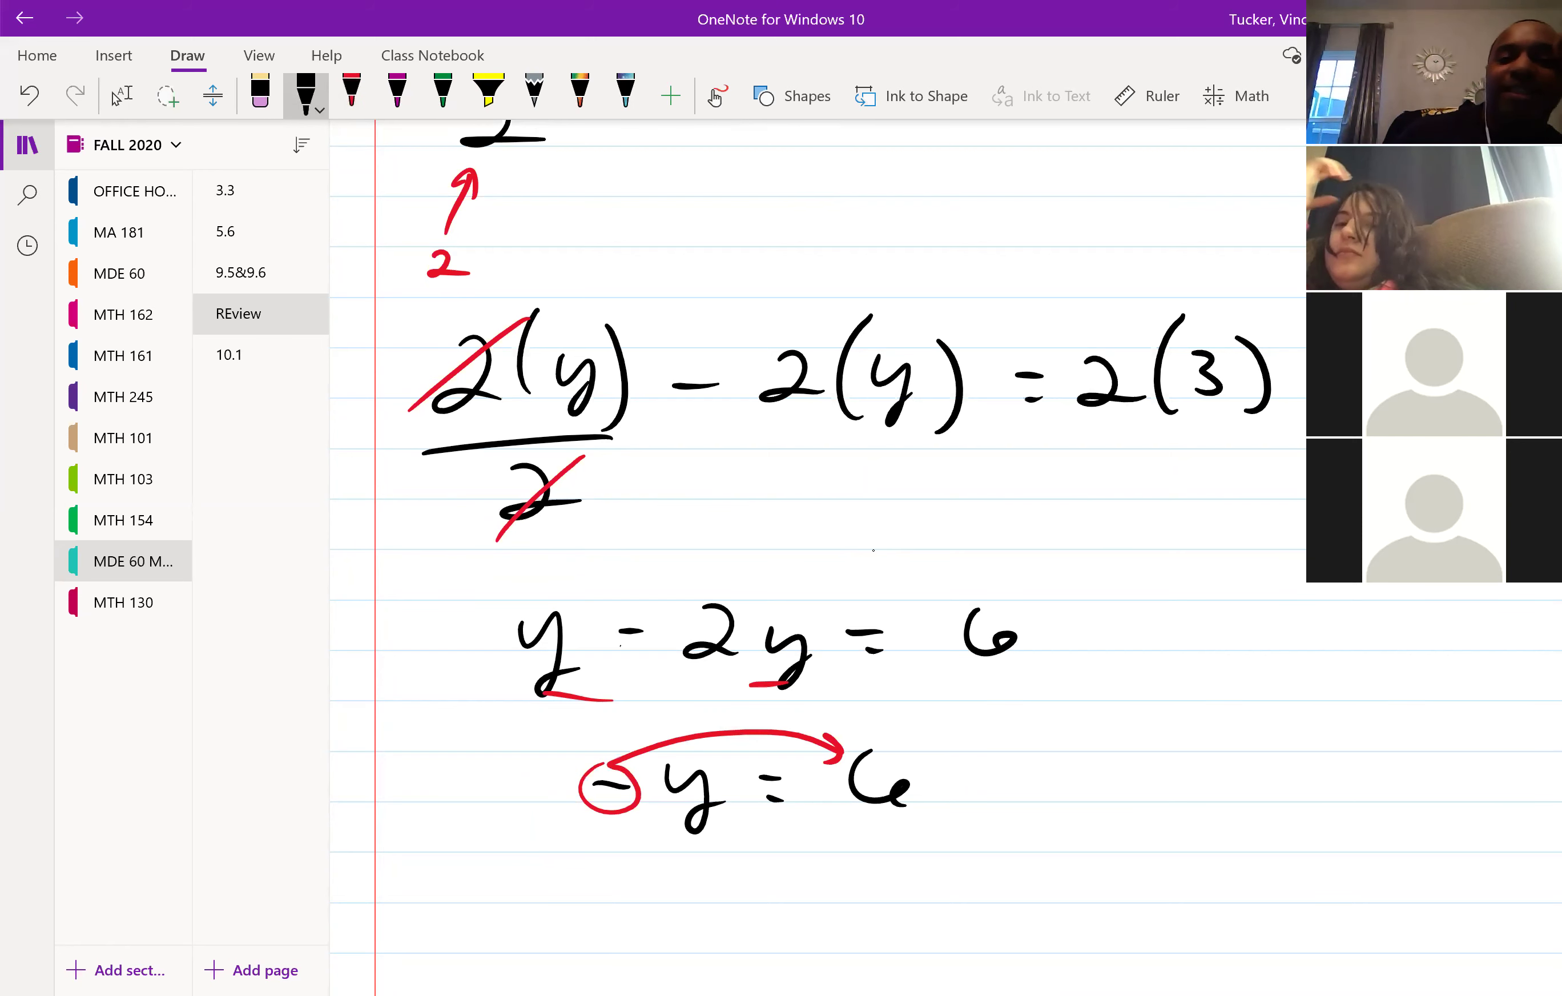
mouse_move(1071, 758)
left_mouse_down()
mouse_move(1145, 801)
mouse_move(1210, 771)
left_mouse_up()
mouse_move(1189, 786)
left_mouse_down()
mouse_move(1325, 747)
mouse_move(1346, 788)
left_mouse_up()
mouse_move(1276, 690)
left_mouse_down()
mouse_move(1413, 769)
mouse_move(1228, 709)
left_mouse_up()
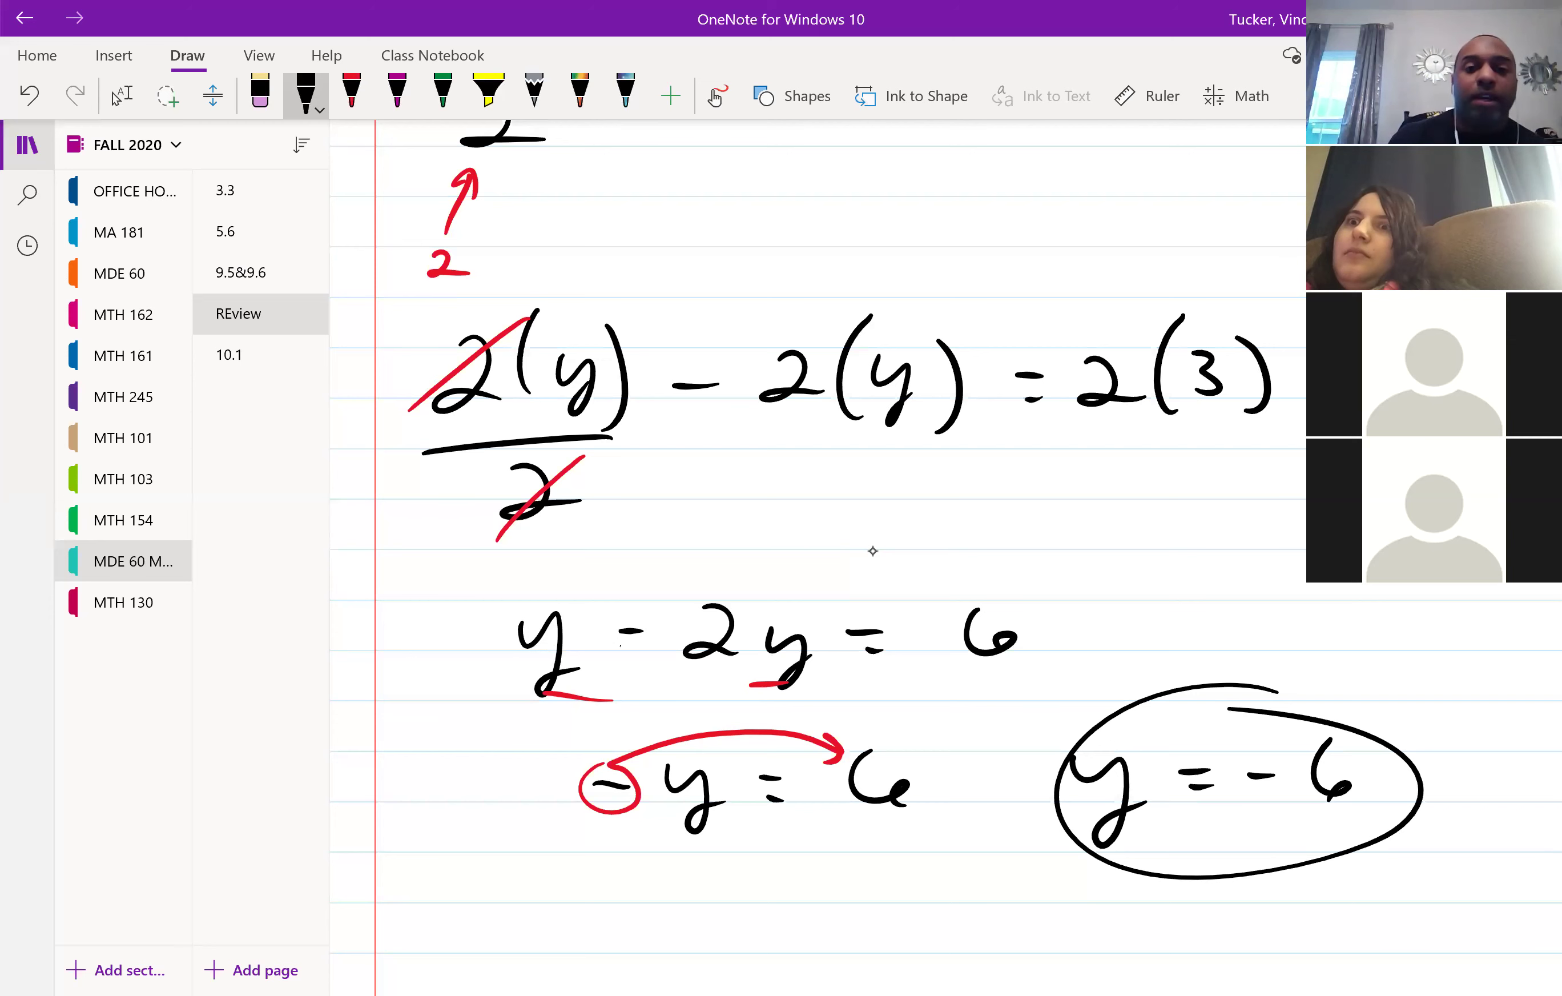
left_click(352, 96)
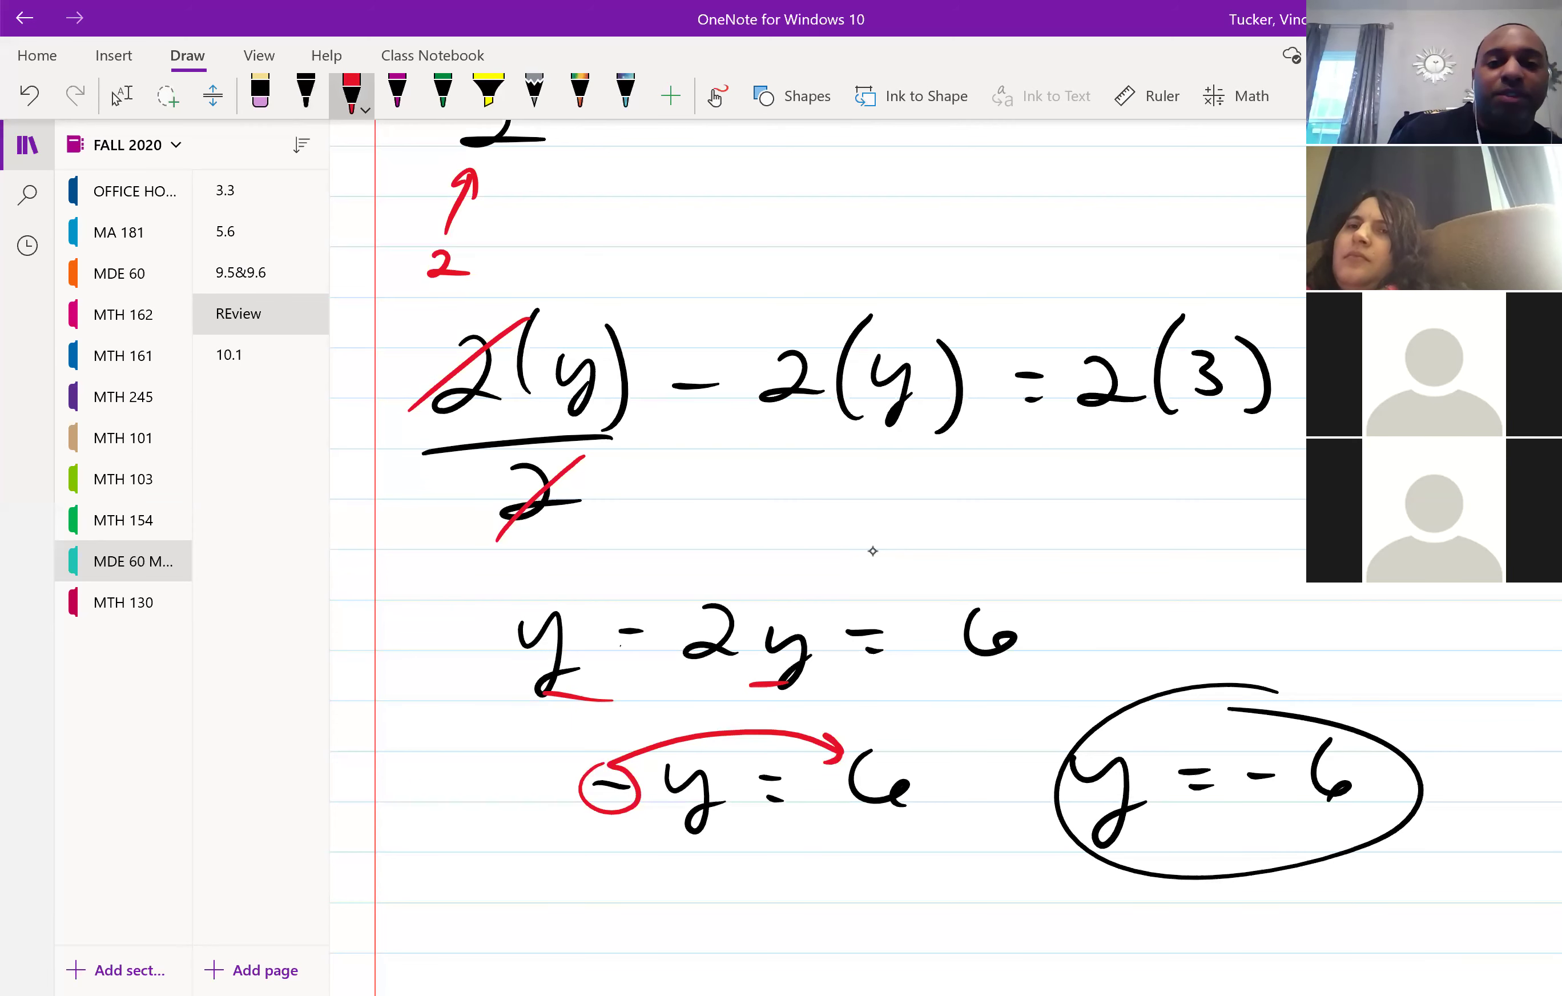
Draw a red circle and arrow from the minus to −y, then undo them.
left_click_drag(653, 596, 666, 600)
mouse_move(638, 668)
left_mouse_down()
mouse_move(540, 777)
mouse_move(562, 784)
left_mouse_up()
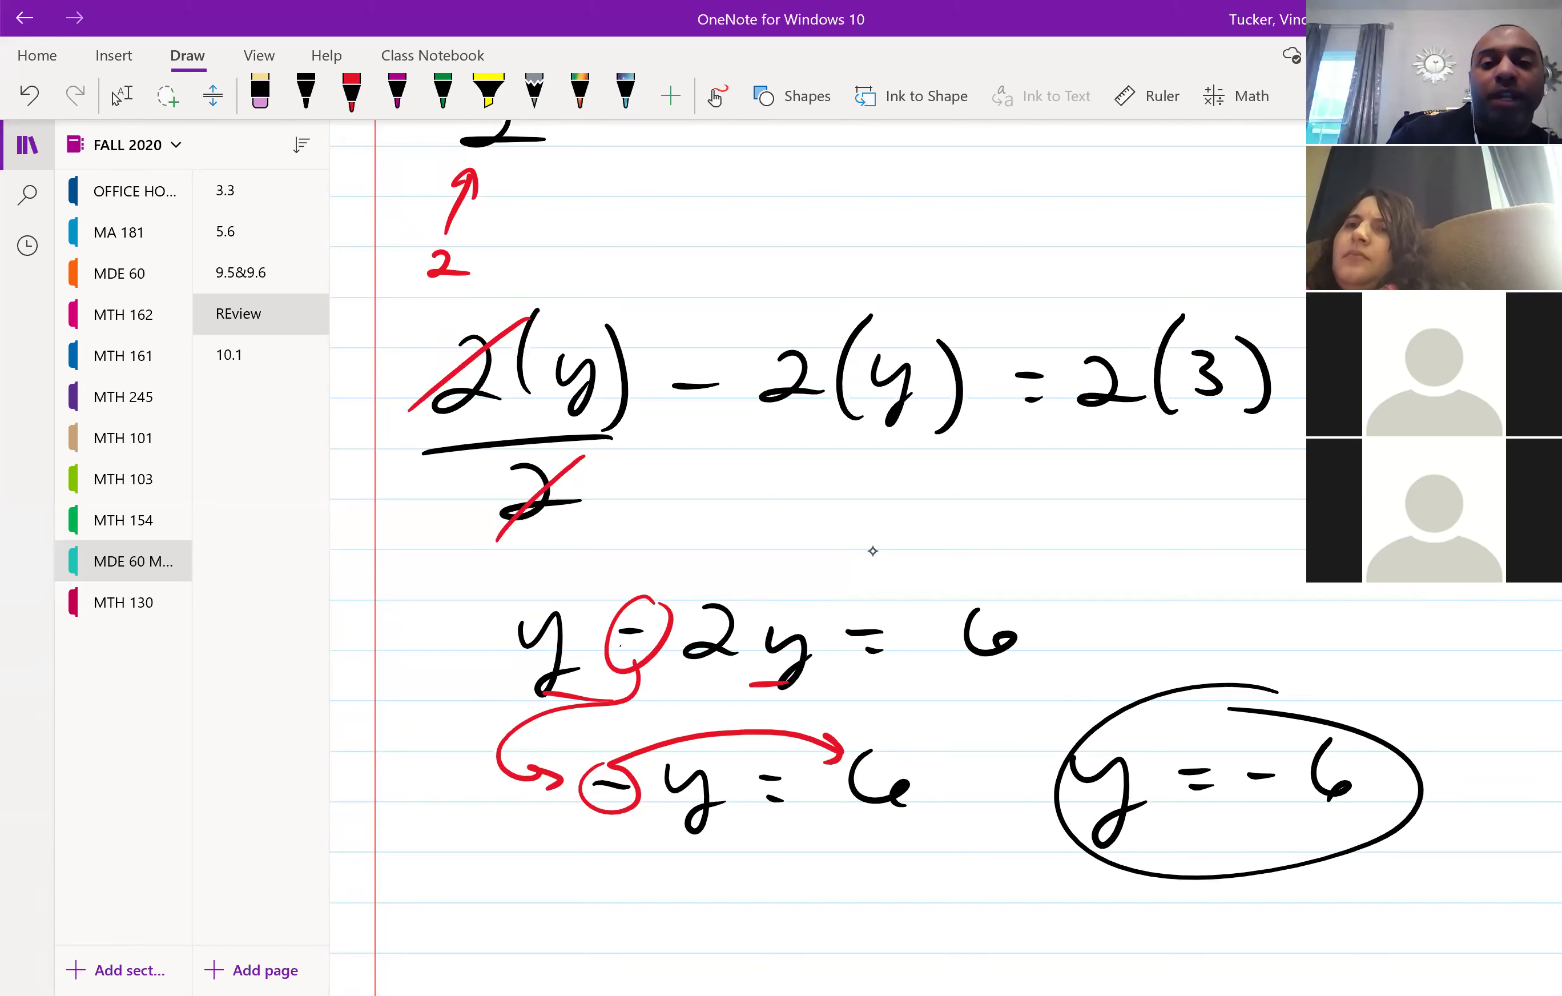
key("ctrl+z")
key("ctrl+z")
key("ctrl+z")
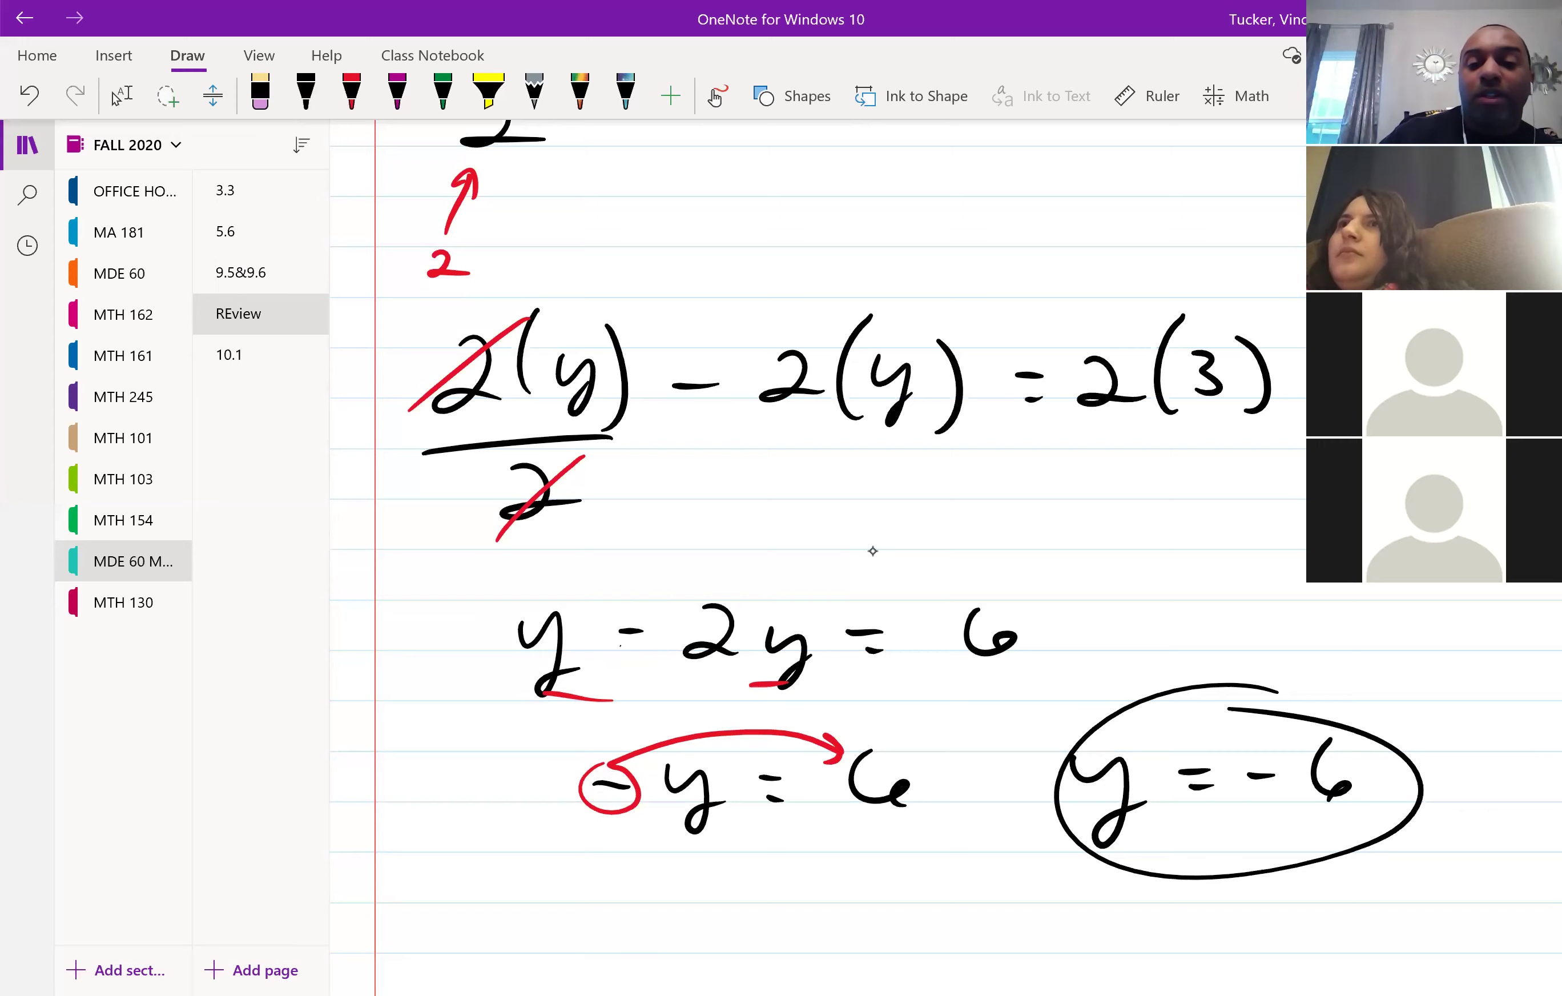
Write a red 5y = 6 and underline the y, then erase those red marks.
scroll(890, 568, "down", 5)
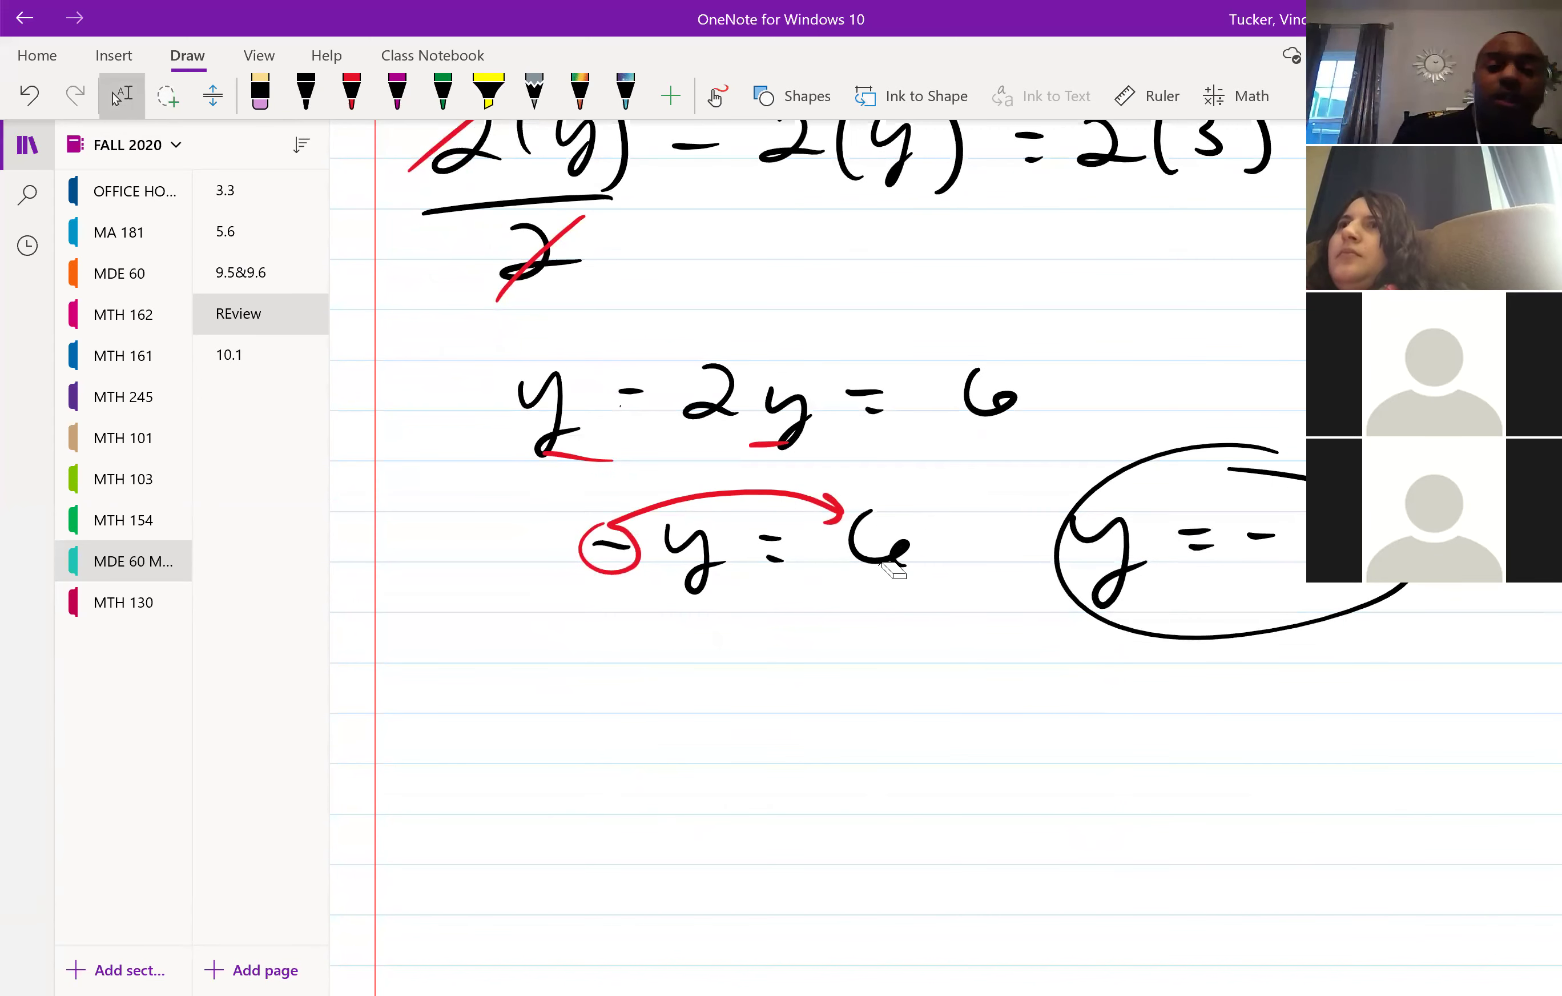
left_click(351, 92)
mouse_move(646, 761)
left_mouse_down()
mouse_move(672, 787)
mouse_move(644, 806)
left_mouse_up()
mouse_move(655, 755)
left_mouse_down()
mouse_move(677, 754)
mouse_move(722, 830)
left_mouse_up()
mouse_move(789, 777)
left_mouse_down()
mouse_move(820, 780)
mouse_move(817, 811)
left_mouse_up()
left_click_drag(870, 764, 861, 798)
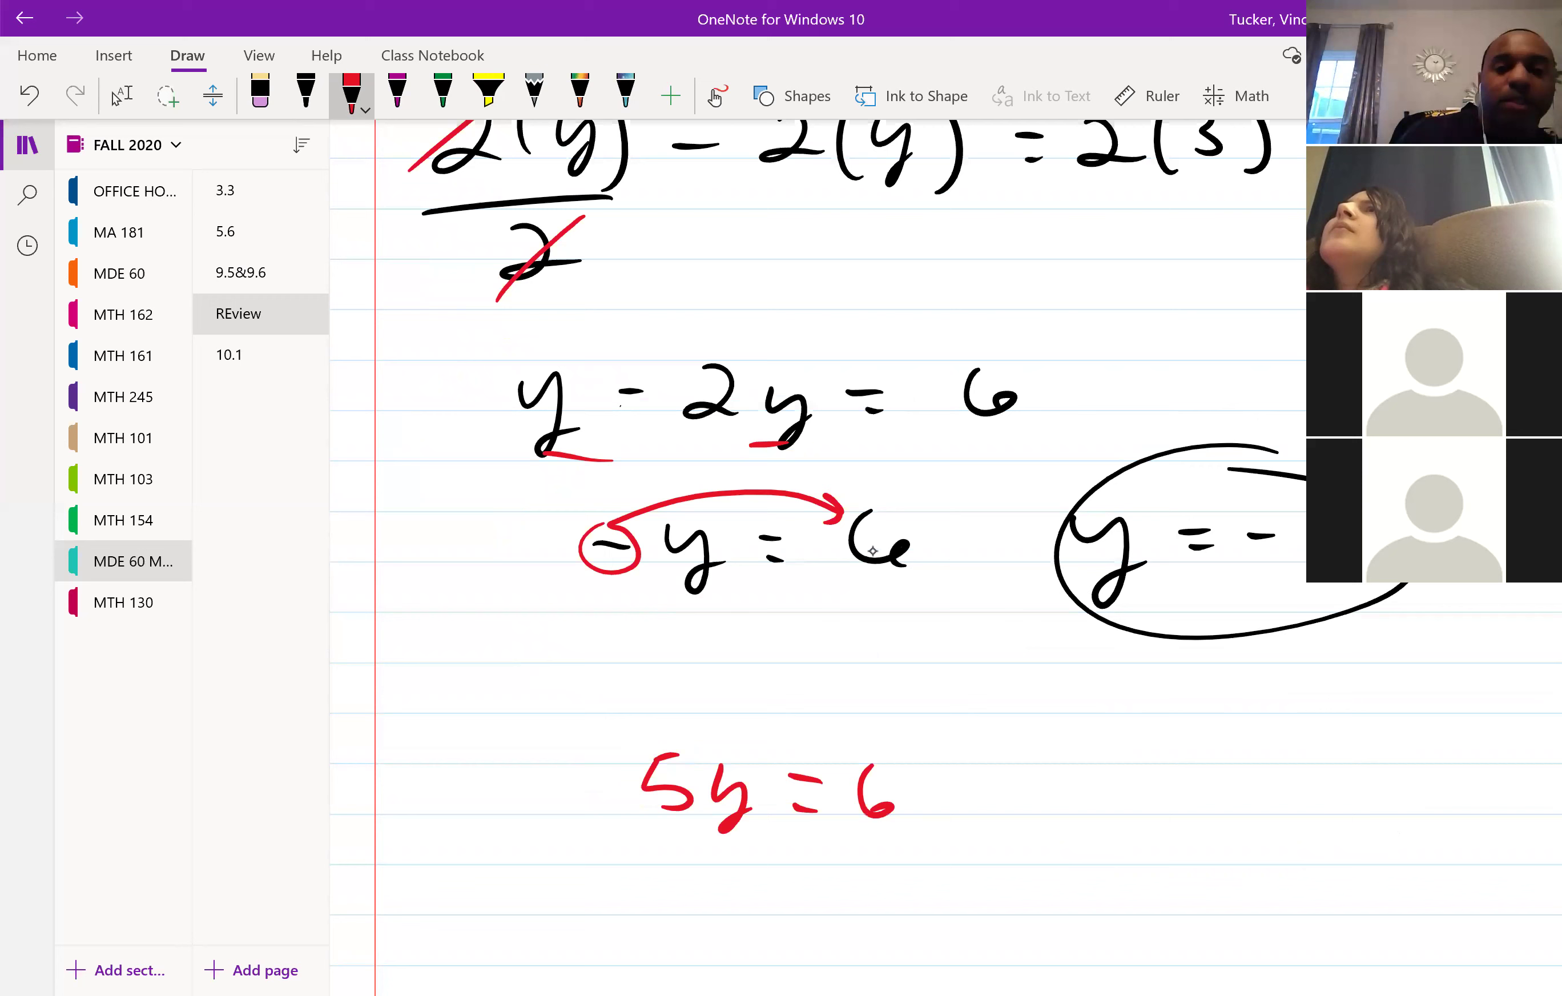
left_click_drag(675, 615, 719, 613)
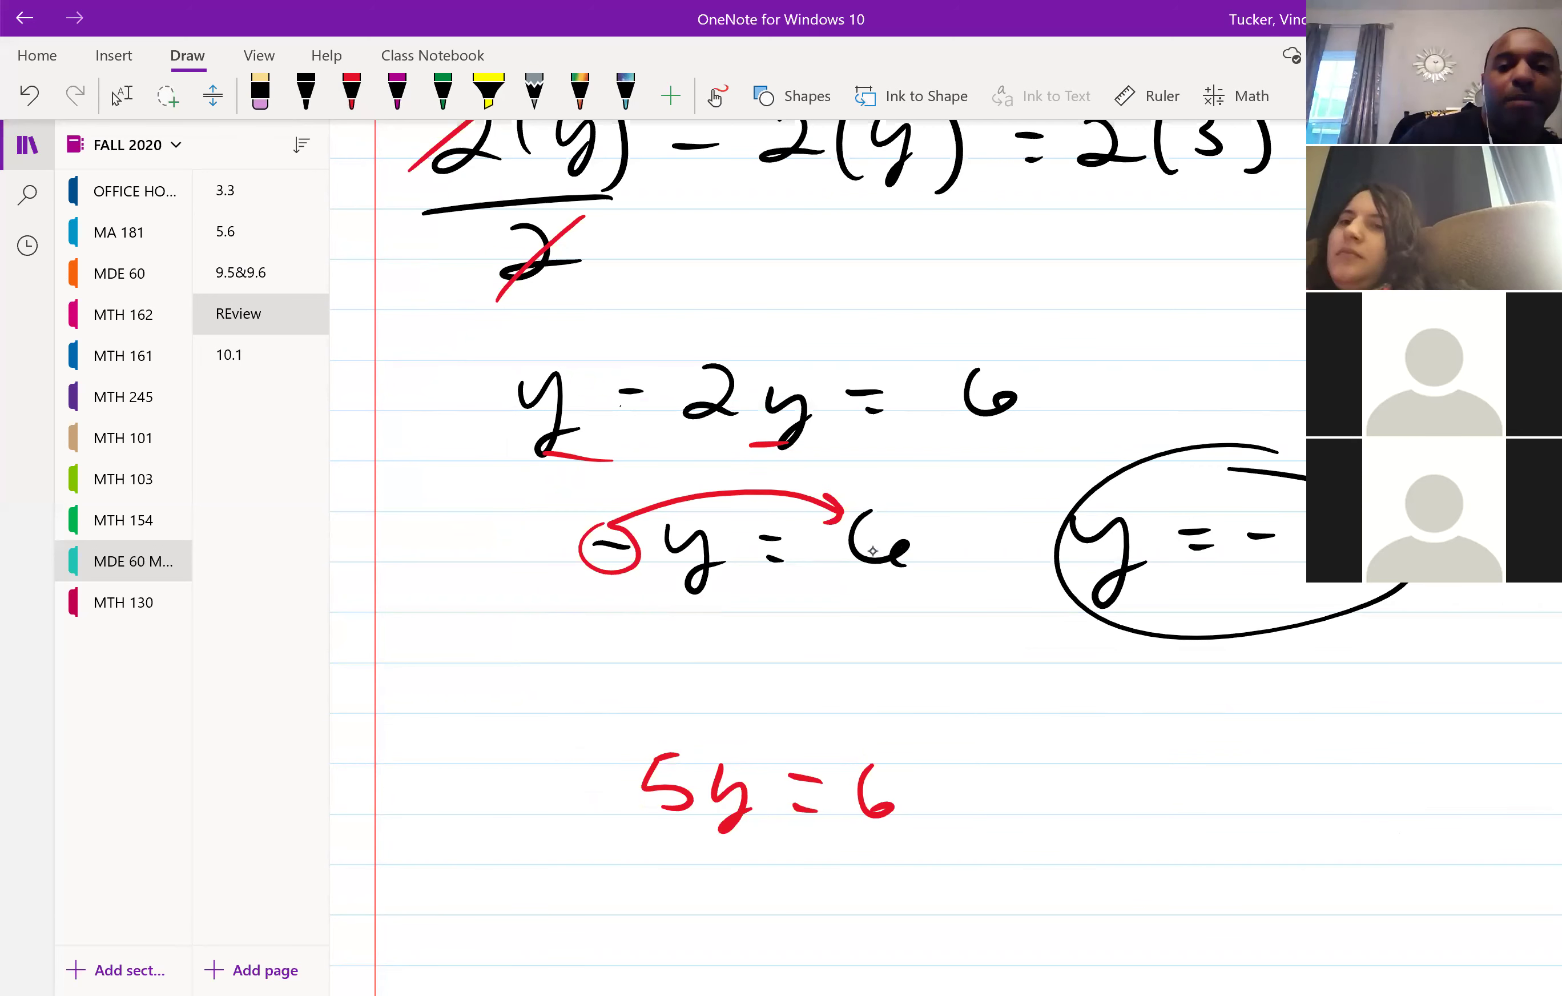
mouse_move(656, 784)
left_mouse_down()
mouse_move(666, 755)
mouse_move(877, 794)
left_mouse_up()
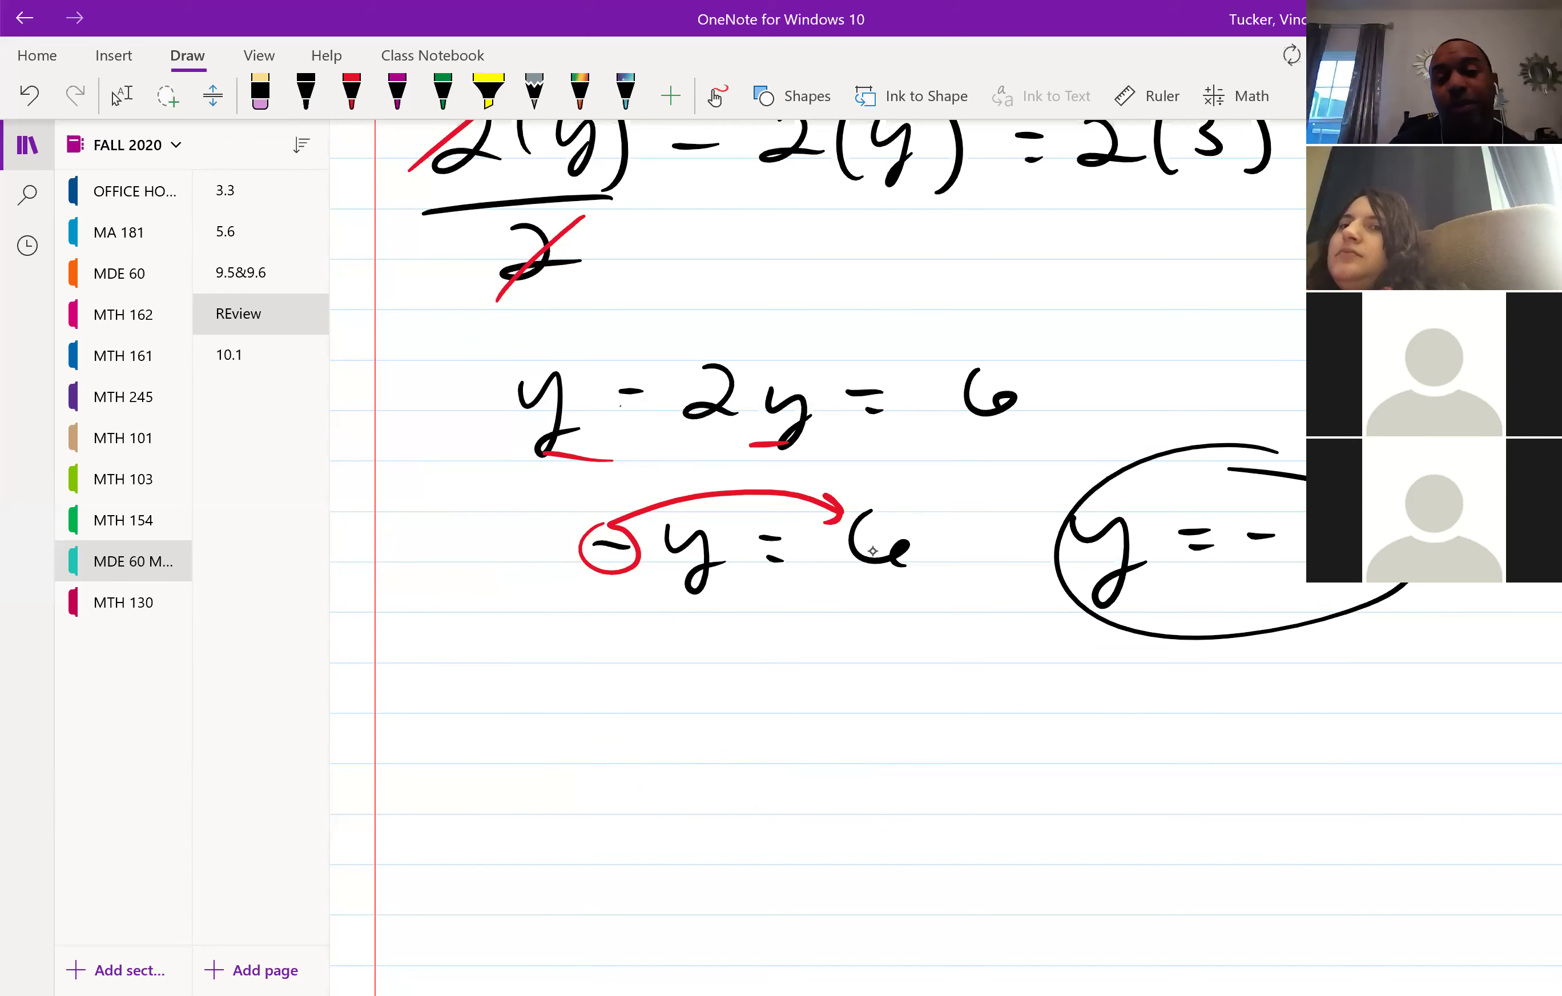
Draw a red mark below −y = 6 and undo it.
left_click(352, 95)
mouse_move(608, 610)
left_mouse_down()
mouse_move(646, 631)
mouse_move(687, 626)
left_mouse_up()
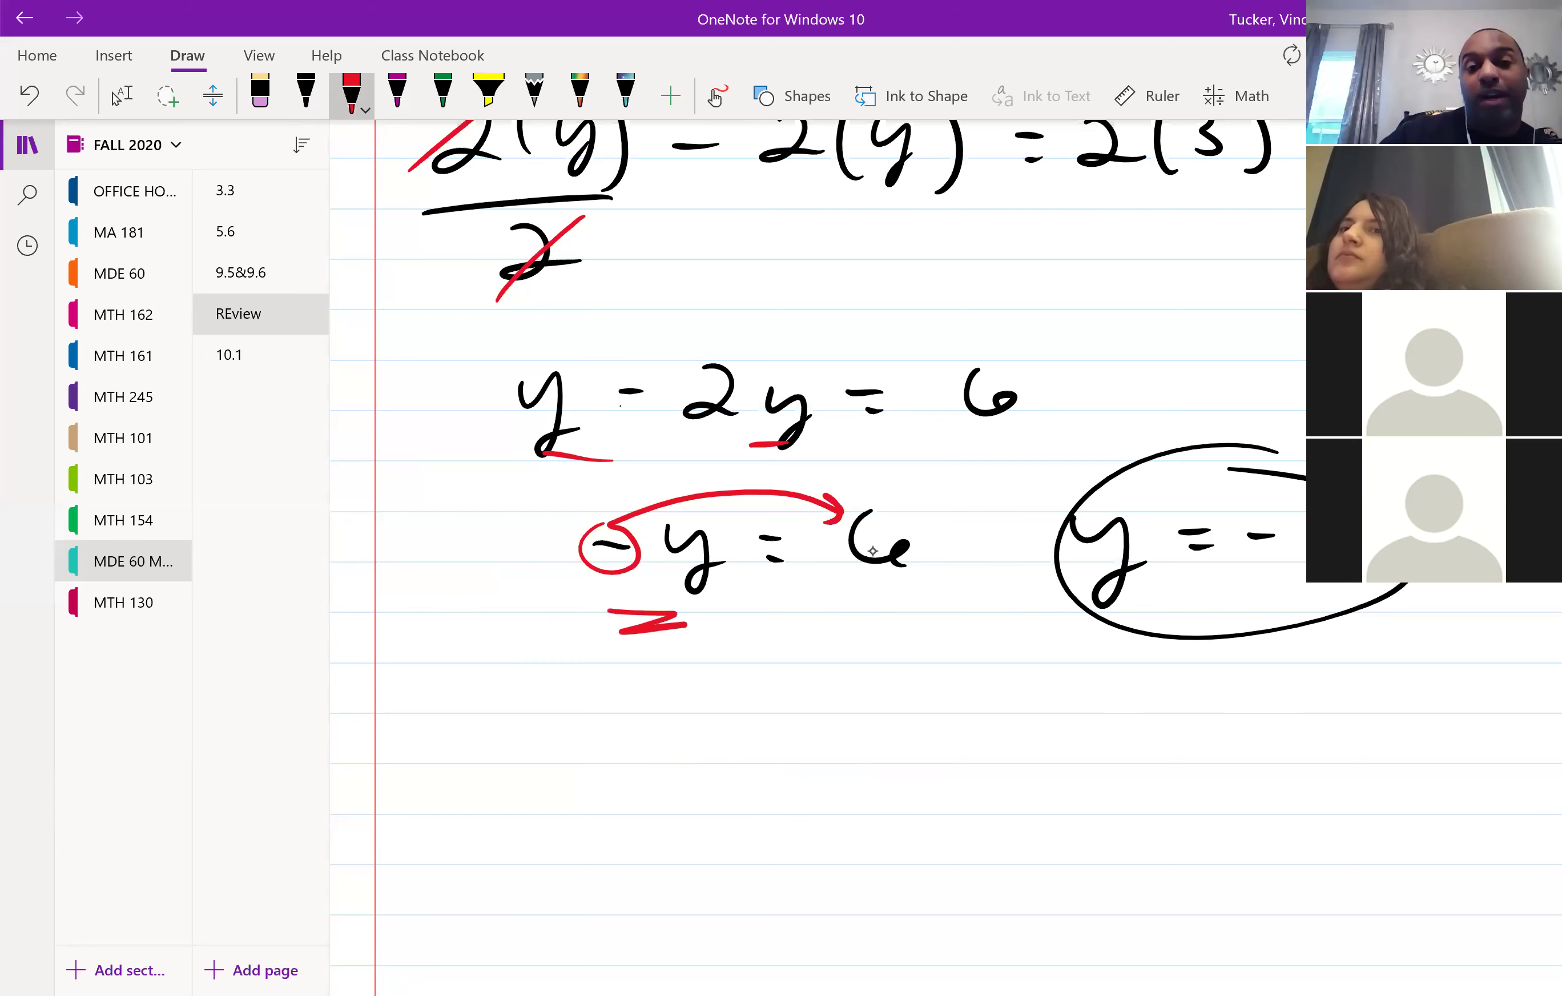
key("Escape")
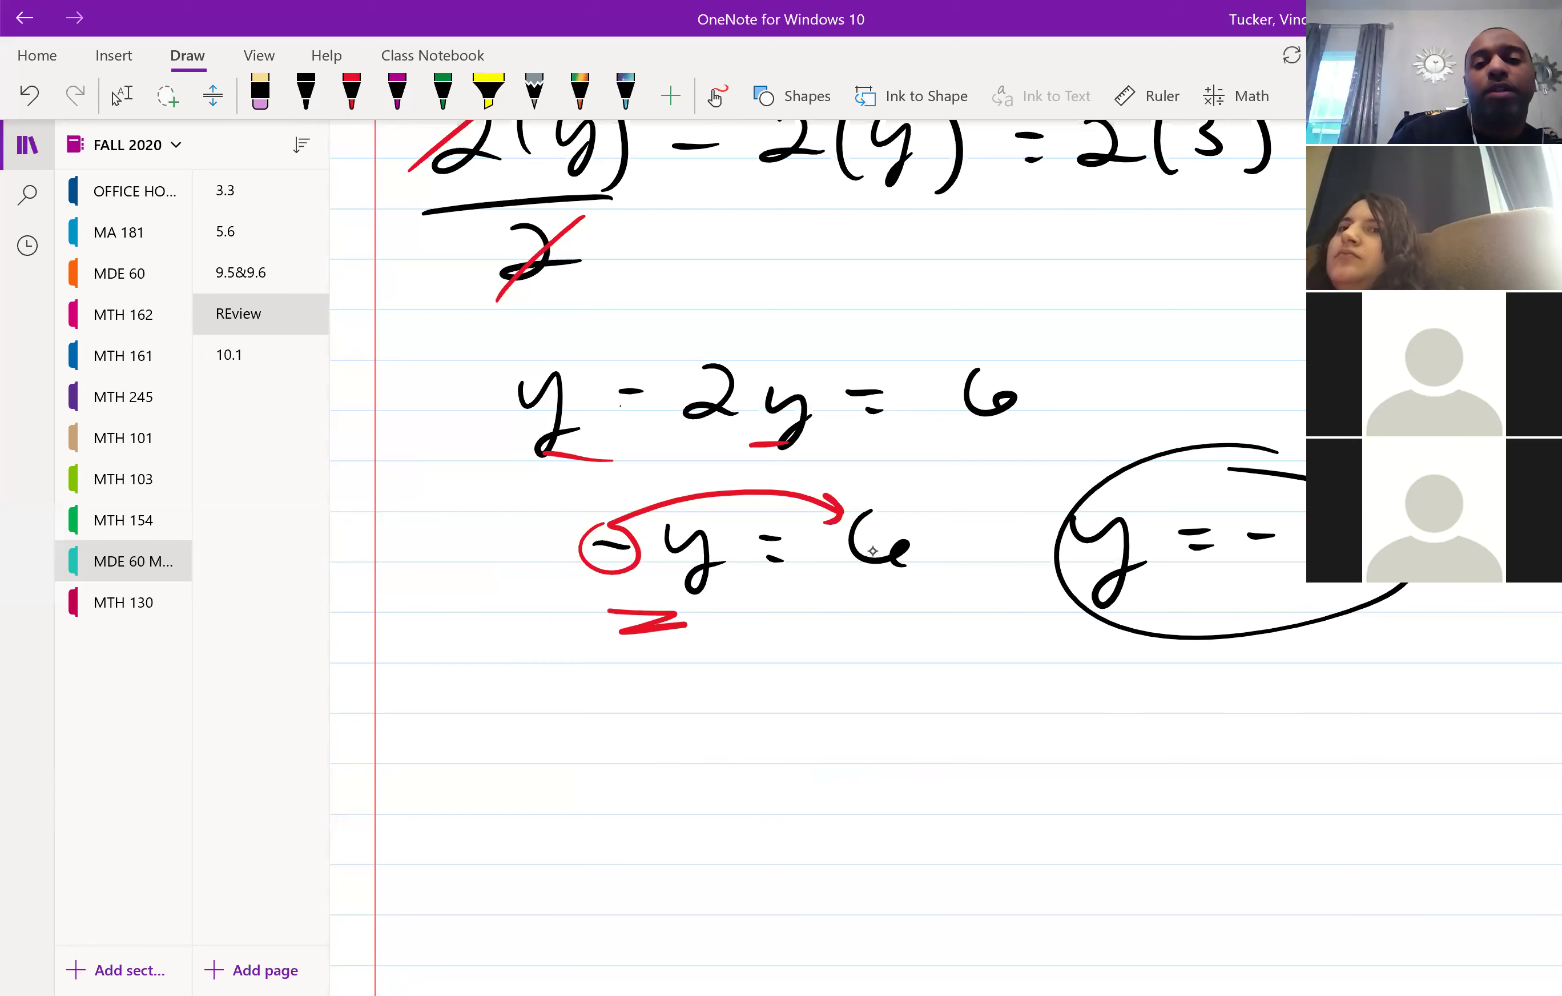
key("ctrl+z")
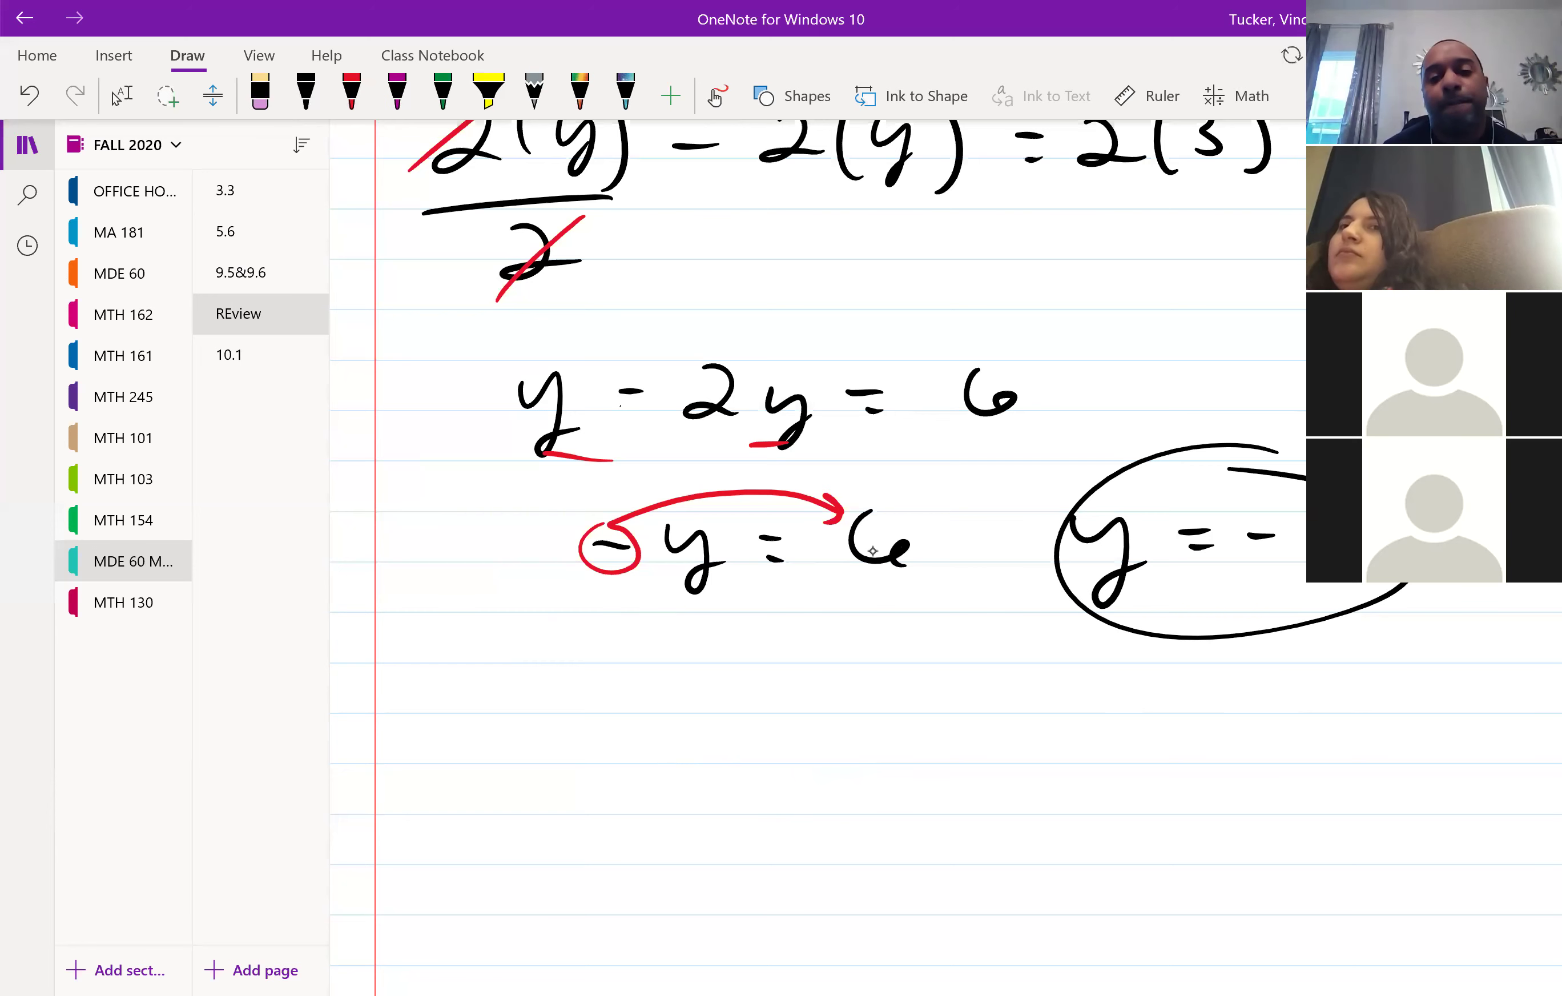
Draw a black wavy divider beneath the solved problem and return to selection mode.
left_click(306, 92)
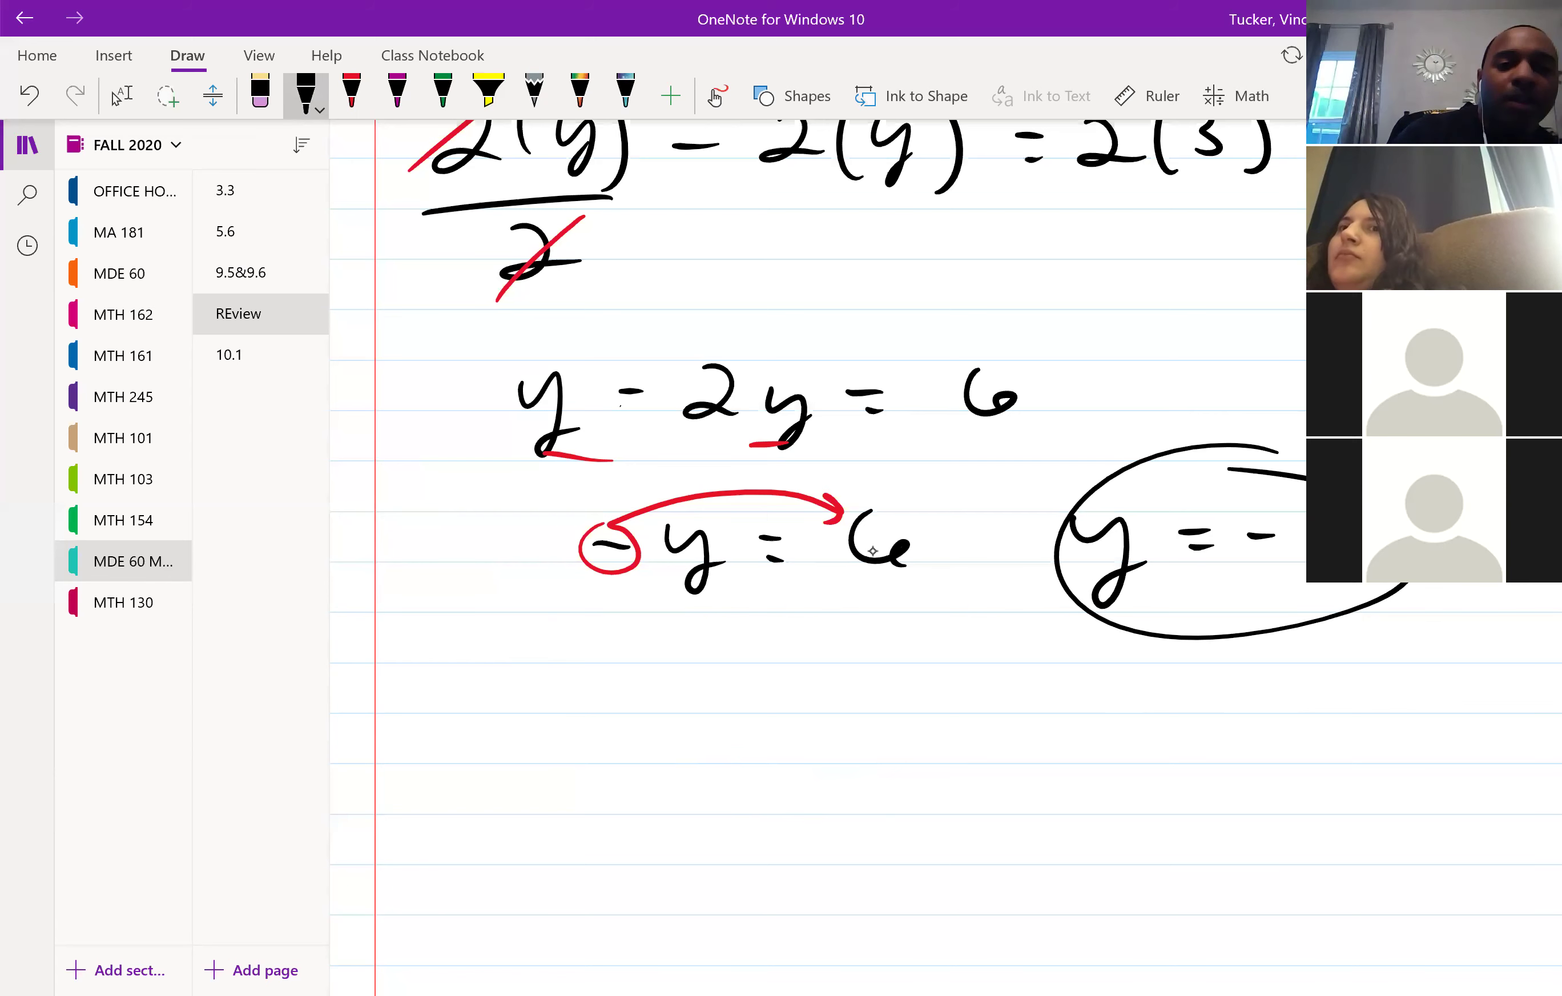
mouse_move(385, 707)
left_mouse_down()
mouse_move(652, 660)
mouse_move(1506, 646)
left_mouse_up()
scroll(873, 550, "down", 3)
key("Escape")
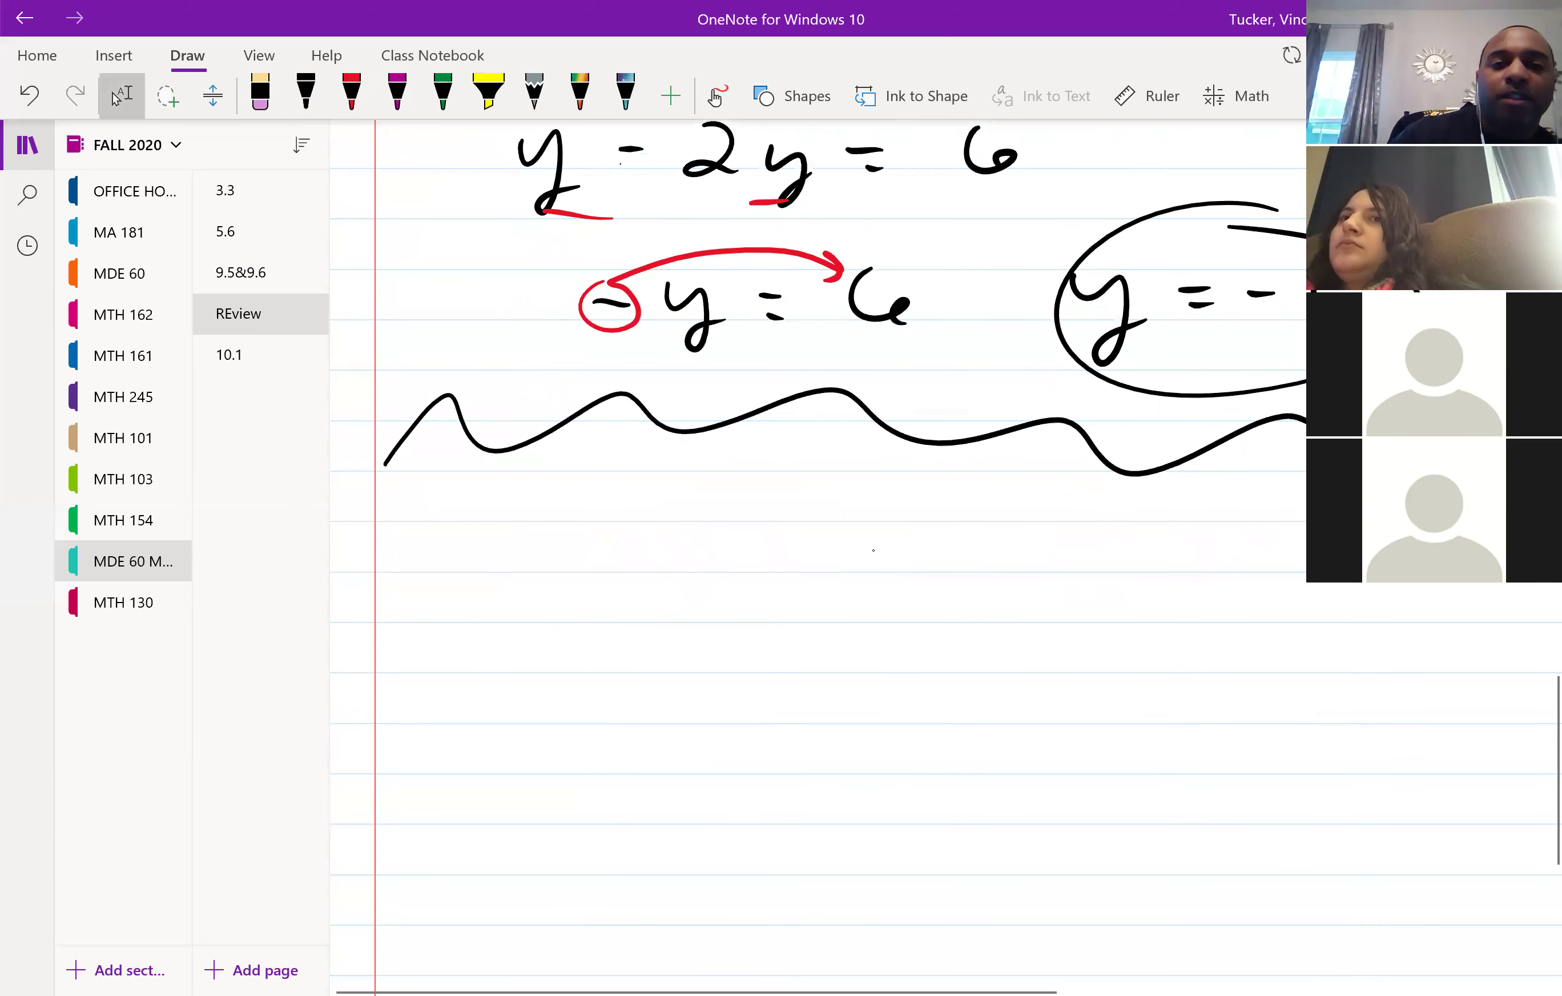
Handwrite 1/3 − 6/5 = m/15 in black below the wavy divider.
left_click_drag(491, 522, 467, 571)
mouse_move(436, 593)
left_mouse_down()
mouse_move(522, 563)
mouse_move(478, 648)
left_mouse_up()
left_click_drag(571, 572, 601, 573)
mouse_move(685, 523)
left_mouse_down()
mouse_move(658, 565)
mouse_move(695, 558)
mouse_move(733, 581)
left_mouse_up()
left_click_drag(676, 610, 666, 656)
left_click_drag(682, 613, 708, 607)
left_click_drag(803, 575, 837, 573)
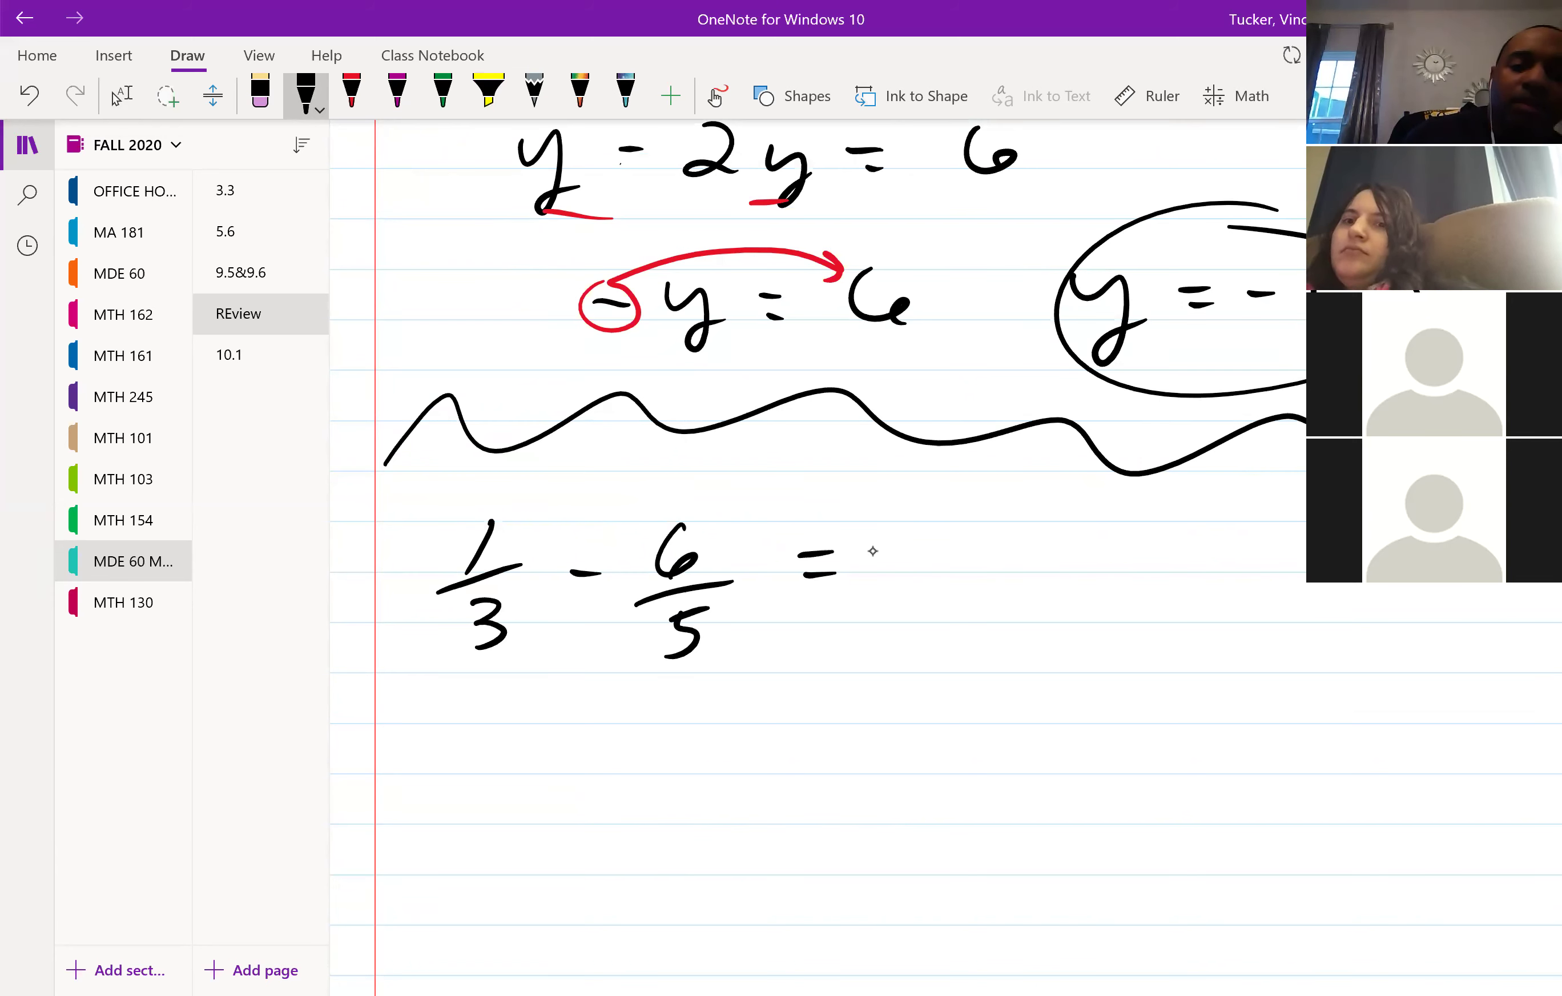
mouse_move(917, 521)
left_mouse_down()
mouse_move(899, 561)
mouse_move(970, 572)
left_mouse_up()
left_click_drag(866, 599, 986, 580)
left_click_drag(906, 617, 893, 664)
mouse_move(926, 609)
left_mouse_down()
mouse_move(936, 655)
mouse_move(965, 604)
left_mouse_up()
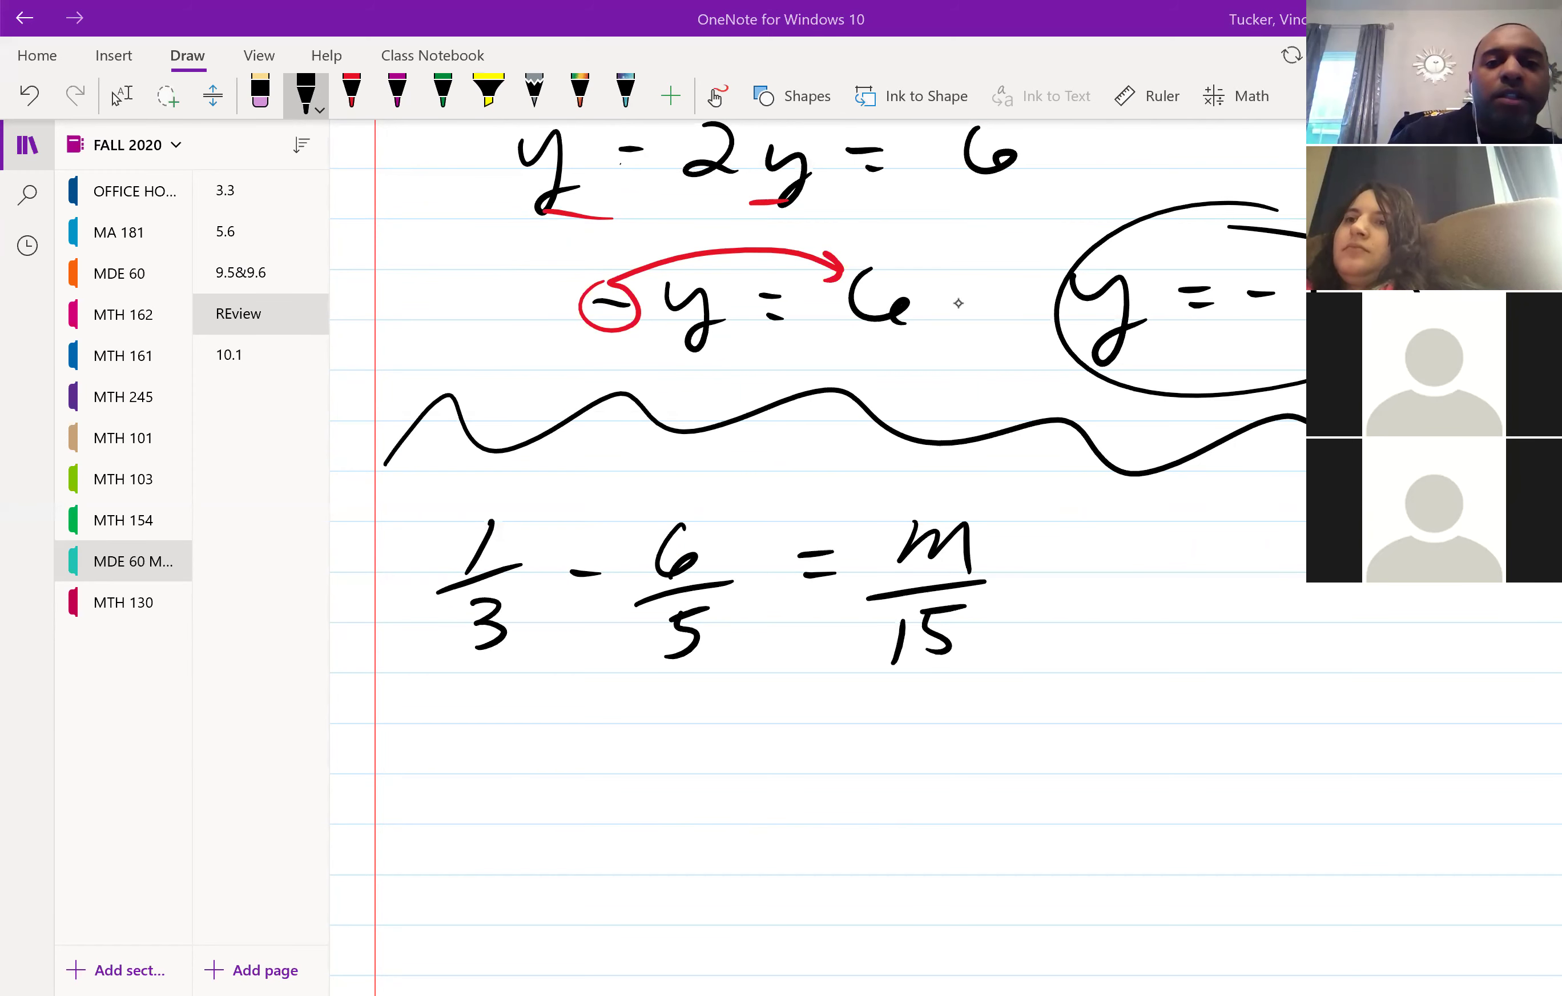
Circle the left side 1/3 − 6/5 in red.
scroll(958, 302, "down", 2)
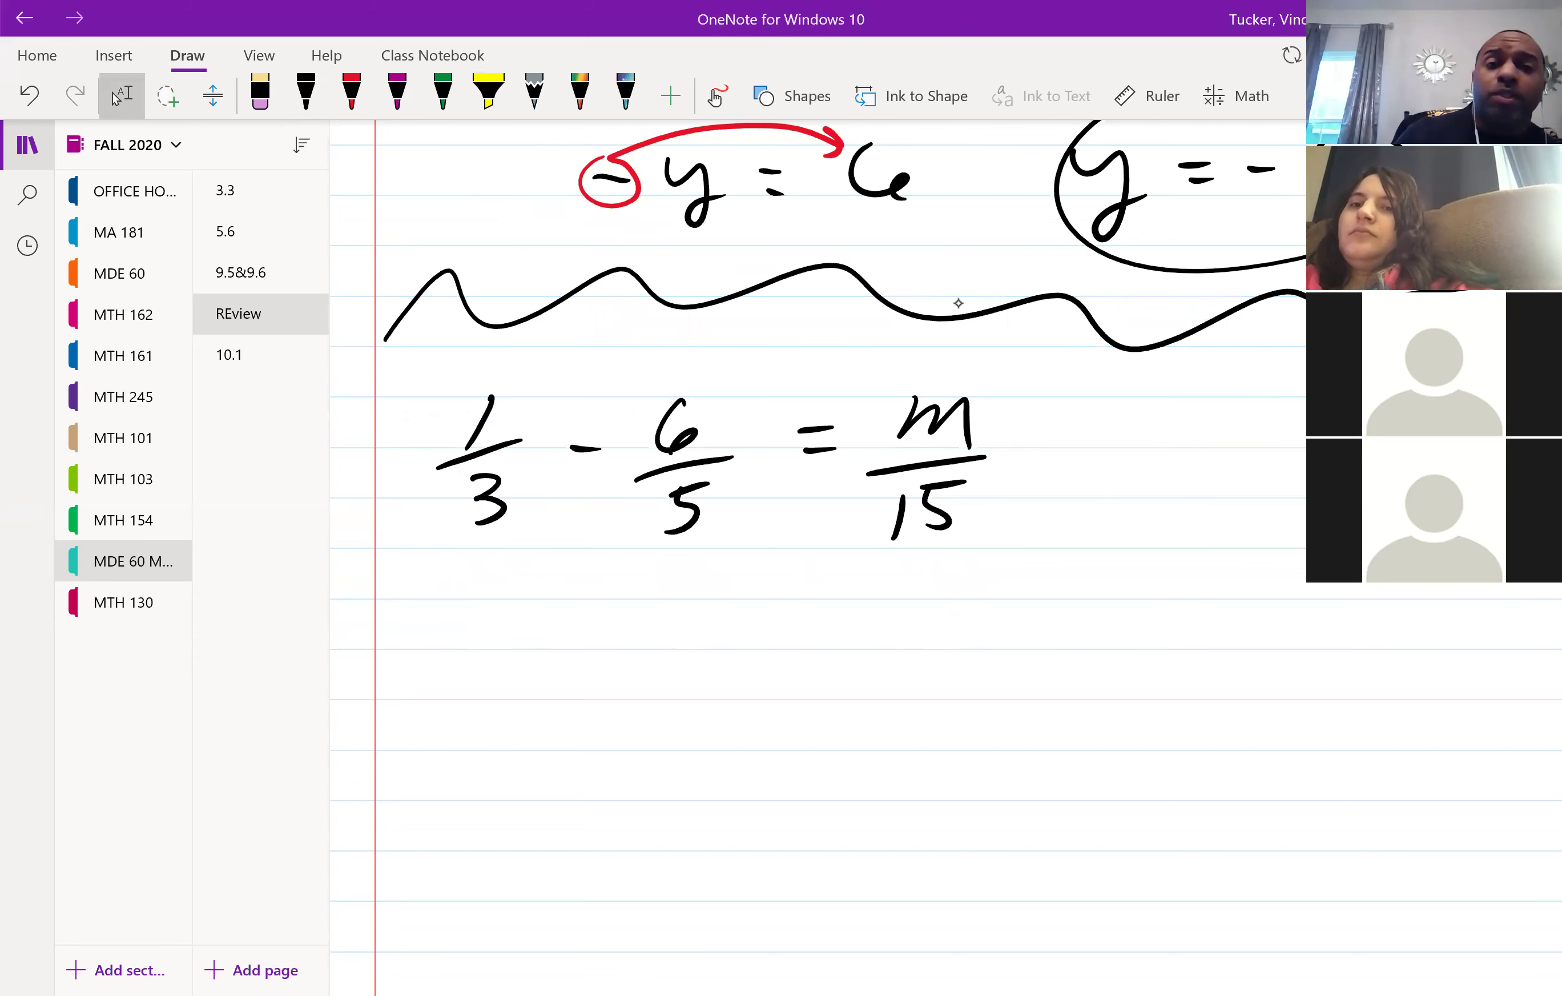
left_click(351, 92)
mouse_move(554, 348)
left_mouse_down()
mouse_move(651, 360)
mouse_move(635, 343)
left_mouse_up()
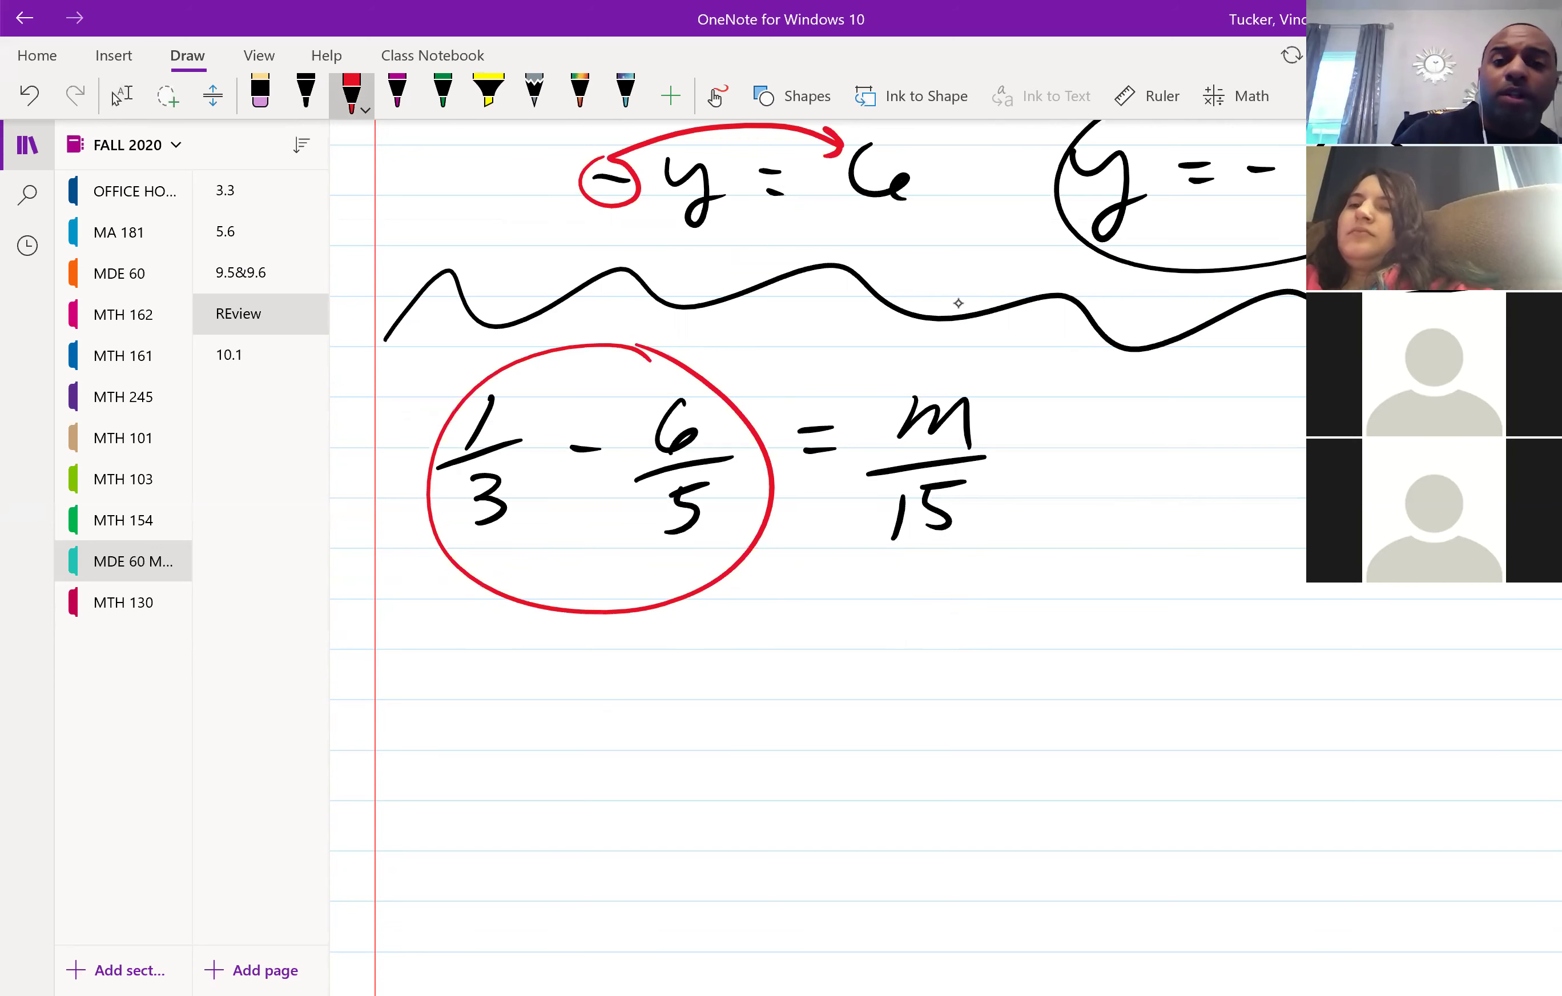
Undo the red circle and write the note LCD : 15 in red.
key("ctrl+z")
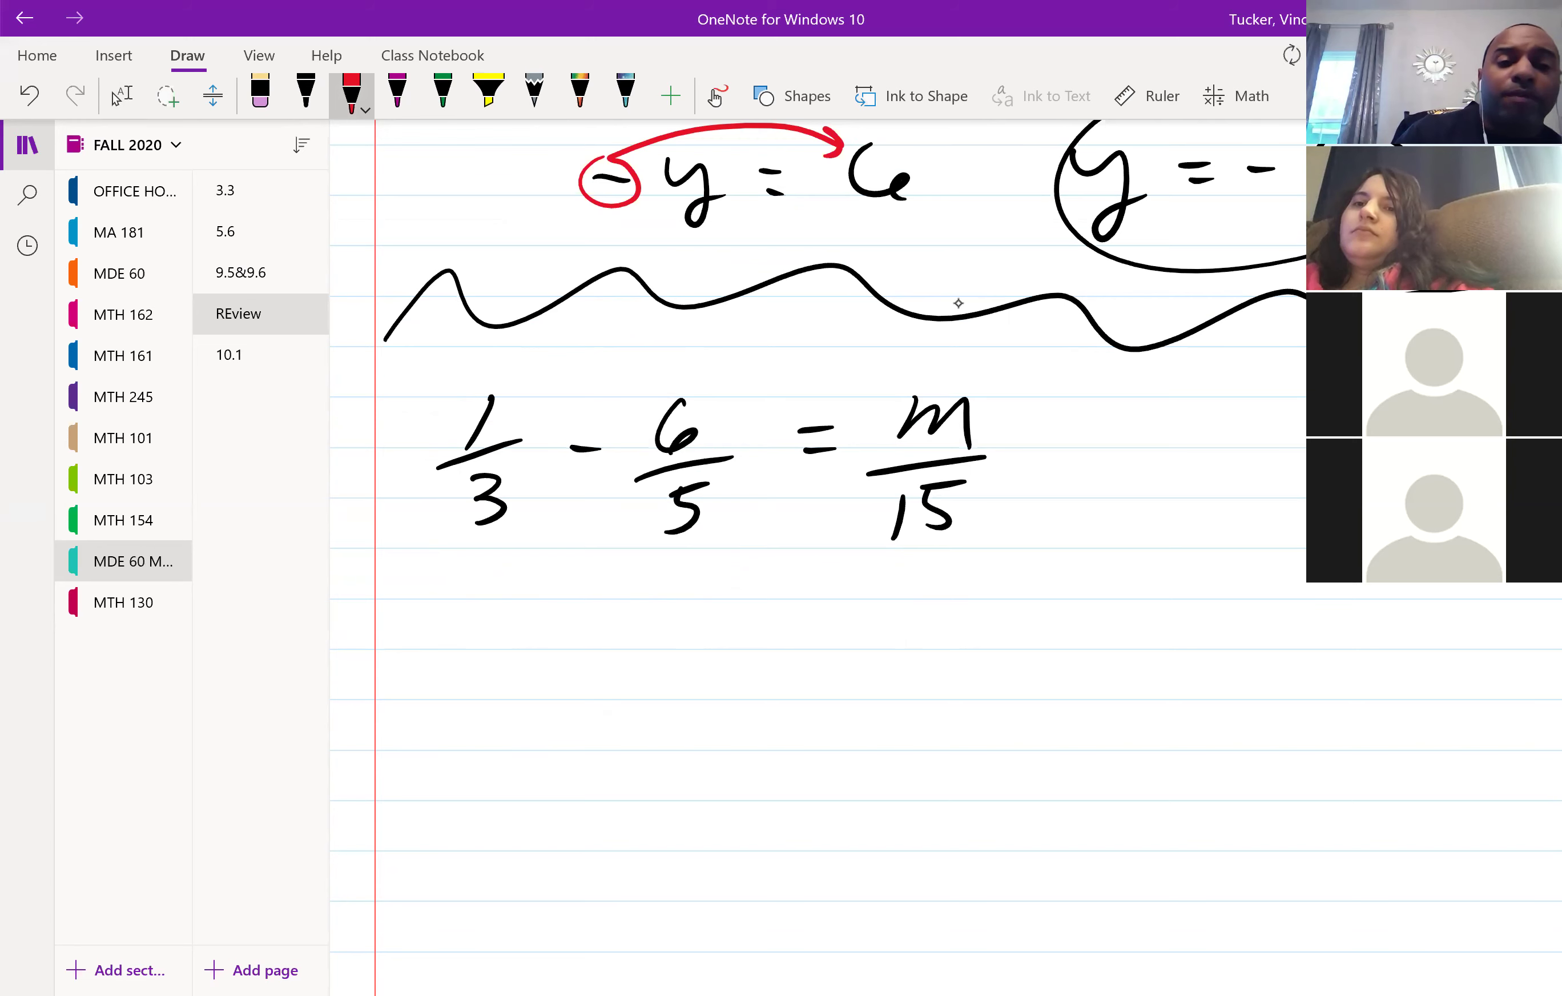
mouse_move(441, 601)
left_mouse_down()
mouse_move(451, 652)
mouse_move(497, 647)
left_mouse_up()
mouse_move(525, 610)
left_mouse_down()
mouse_move(550, 630)
mouse_move(528, 651)
left_mouse_up()
left_click_drag(578, 617, 587, 618)
mouse_move(580, 634)
left_mouse_down()
mouse_move(637, 629)
mouse_move(636, 651)
mouse_move(687, 649)
left_mouse_up()
left_click_drag(676, 606, 712, 594)
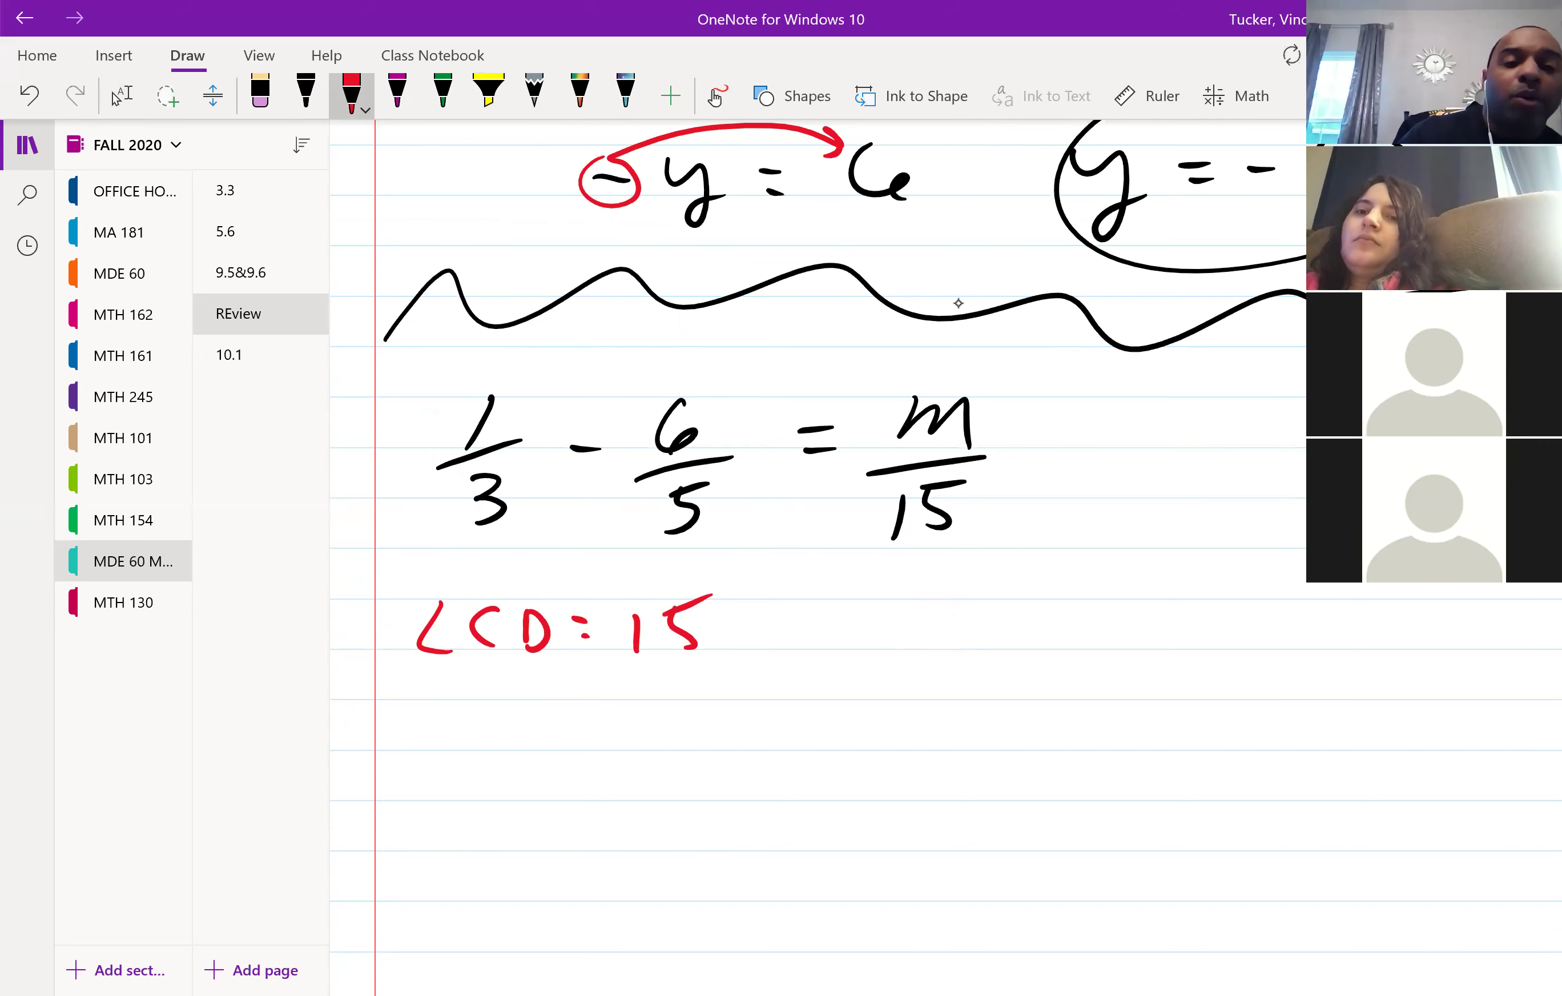
Write 15(1)/3 − 15(6)/5 in black beneath the problem.
scroll(957, 303, "down", 3)
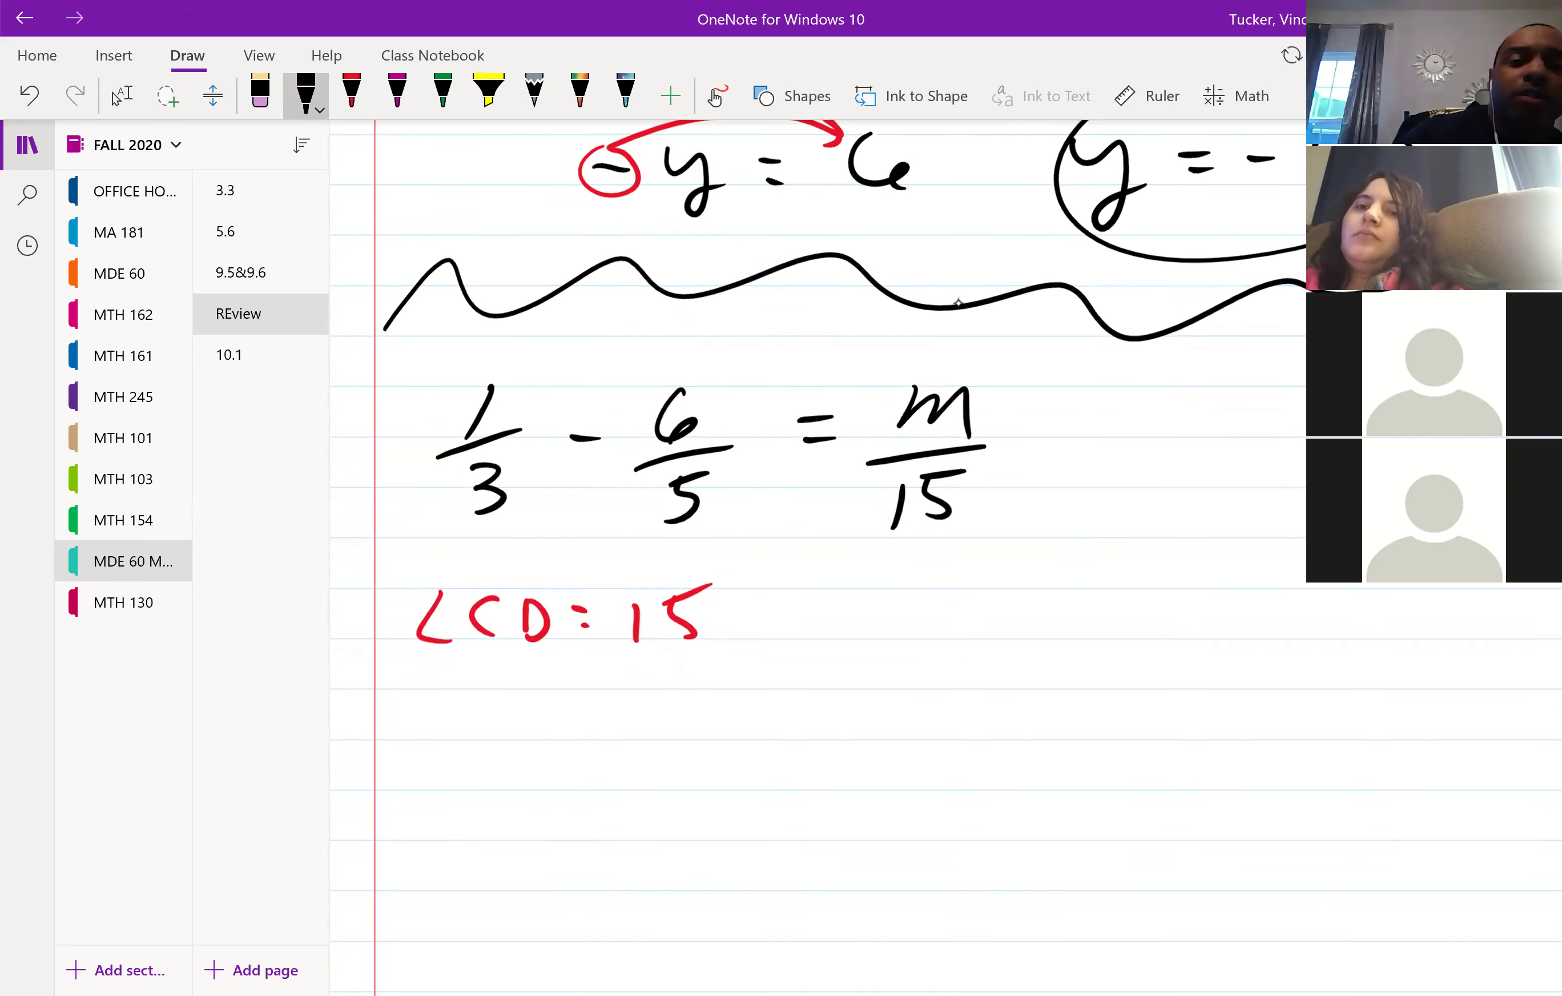
mouse_move(473, 654)
left_mouse_down()
mouse_move(461, 697)
mouse_move(502, 706)
left_mouse_up()
left_click_drag(568, 647, 553, 712)
mouse_move(593, 673)
left_mouse_down()
mouse_move(643, 675)
mouse_move(629, 705)
left_mouse_up()
left_click_drag(446, 721, 640, 725)
mouse_move(518, 751)
left_mouse_down()
mouse_move(543, 769)
mouse_move(542, 802)
left_mouse_up()
left_click_drag(699, 695, 741, 693)
mouse_move(793, 661)
left_mouse_down()
mouse_move(778, 714)
mouse_move(821, 714)
mouse_move(839, 670)
left_mouse_up()
mouse_move(906, 635)
left_mouse_down()
mouse_move(856, 726)
mouse_move(911, 697)
left_mouse_up()
left_click_drag(956, 648, 952, 718)
mouse_move(765, 747)
left_mouse_down()
mouse_move(913, 758)
mouse_move(824, 833)
left_mouse_up()
left_click_drag(830, 788, 875, 783)
Complete the right side as = 15(m)/15.
mouse_move(1023, 688)
left_mouse_down()
mouse_move(1061, 686)
mouse_move(1056, 703)
left_mouse_up()
mouse_move(1126, 665)
left_mouse_down()
mouse_move(1109, 709)
mouse_move(1133, 709)
mouse_move(1175, 663)
left_mouse_up()
mouse_move(1233, 630)
left_mouse_down()
mouse_move(1195, 722)
mouse_move(1278, 700)
left_mouse_up()
left_click_drag(1297, 642, 1303, 707)
left_click_drag(1076, 744, 1268, 740)
left_click_drag(1163, 768, 1155, 824)
mouse_move(1194, 777)
left_mouse_down()
mouse_move(1215, 791)
mouse_move(1196, 818)
left_mouse_up()
left_click_drag(1198, 769, 1238, 762)
left_click(352, 92)
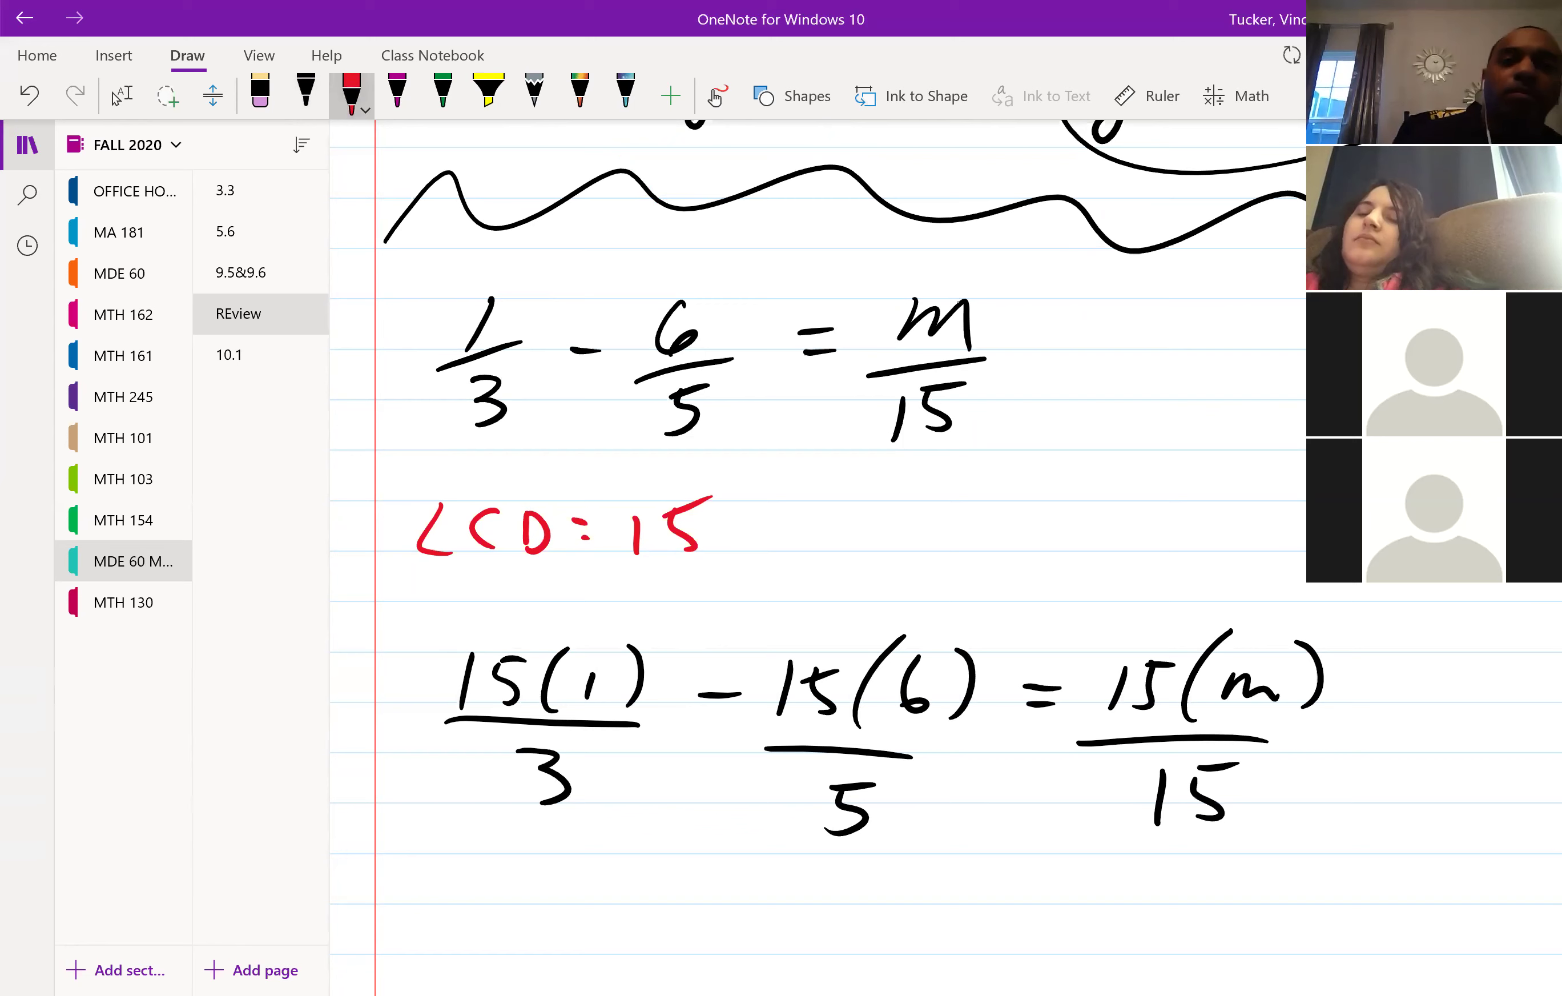
In magenta, cancel denominators 3 and 5 against their 15s, writing 5 and 3 above.
left_click(397, 92)
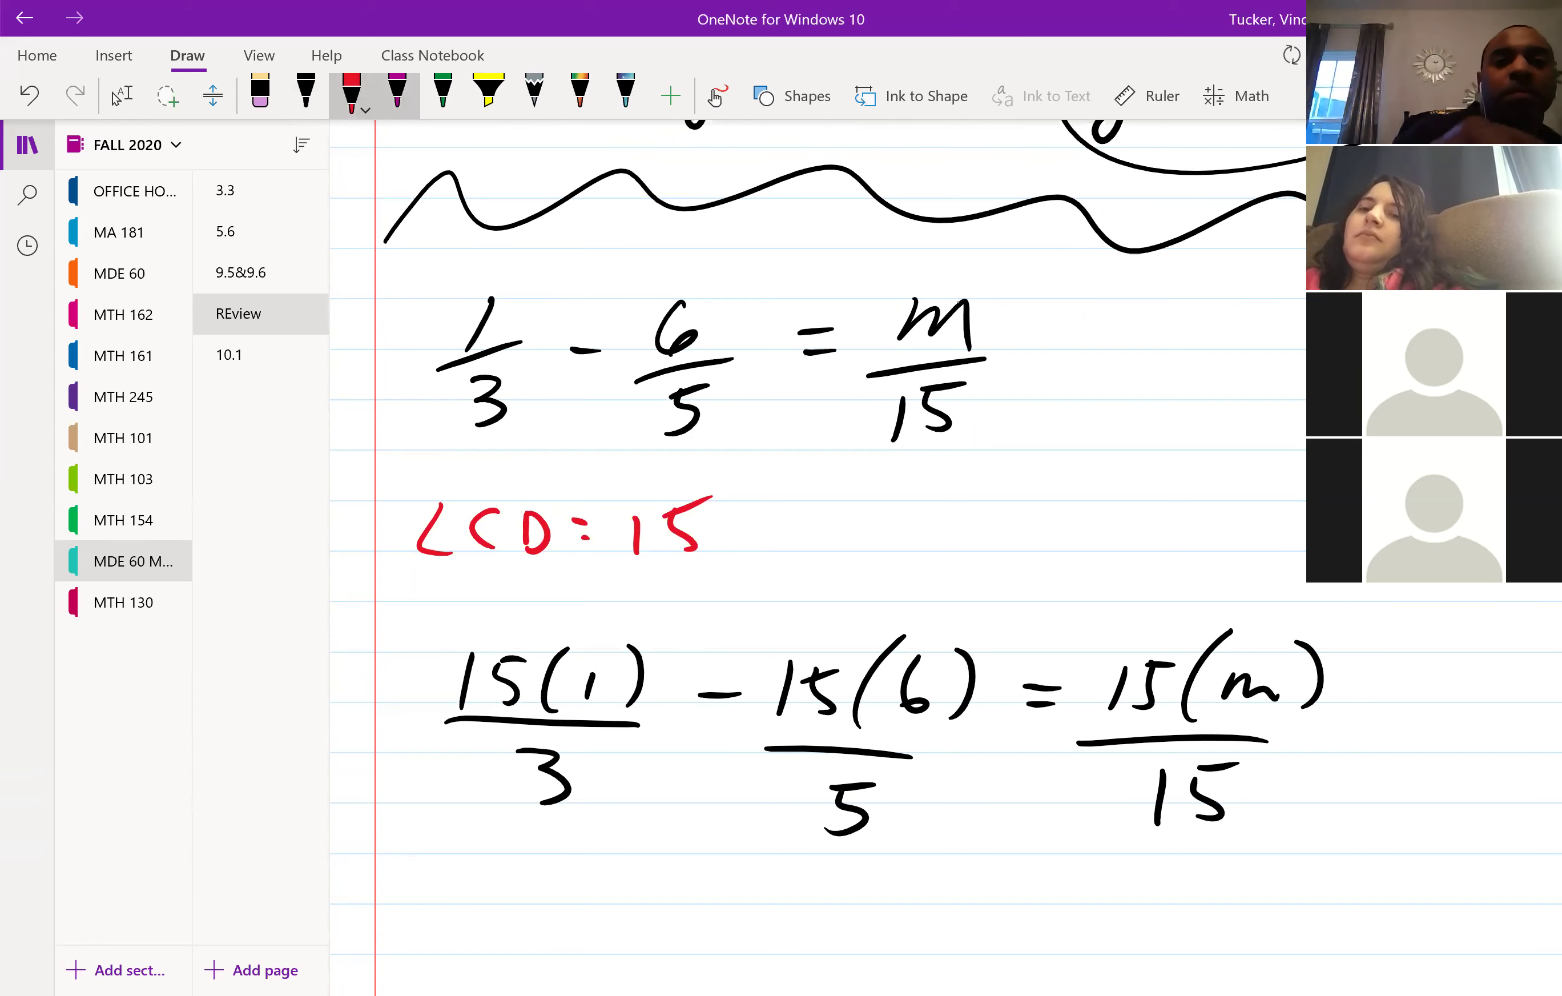
left_click_drag(591, 743, 517, 802)
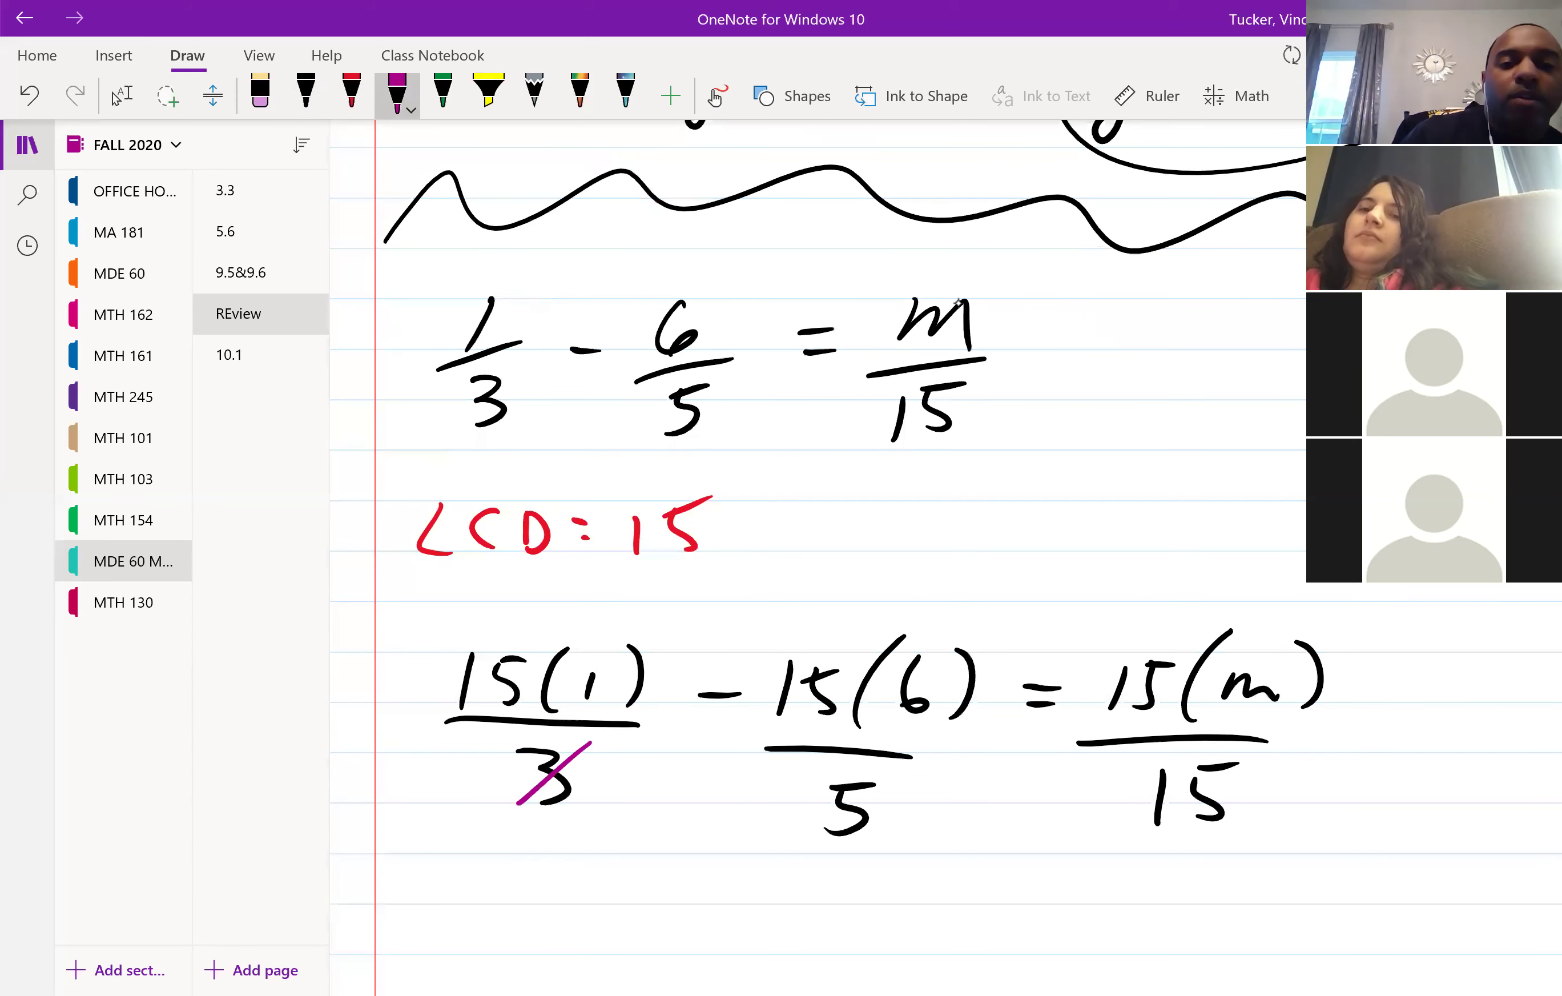
left_click_drag(521, 653, 448, 714)
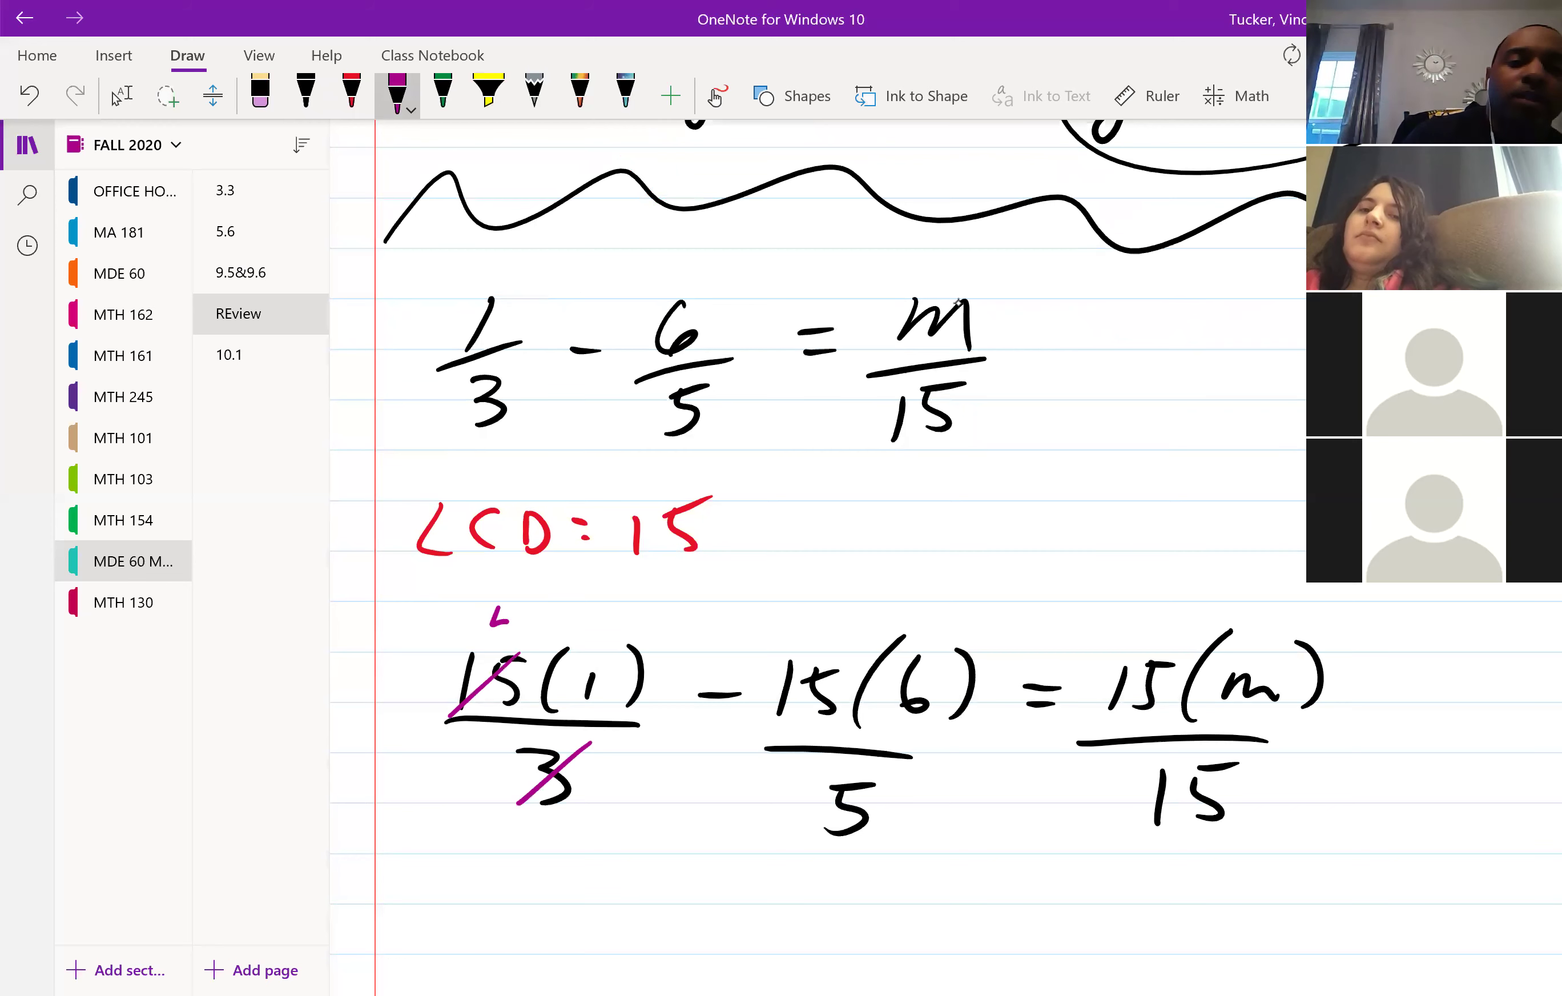
left_click_drag(495, 601, 491, 638)
left_click_drag(494, 600, 517, 598)
left_click_drag(887, 777, 819, 836)
left_click_drag(844, 666, 776, 732)
mouse_move(812, 607)
left_mouse_down()
mouse_move(827, 618)
mouse_move(813, 629)
left_mouse_up()
Cancel both 15s in m/15, write 1 above, then return to black ink and selection mode.
left_click_drag(1237, 765, 1126, 834)
left_click_drag(1175, 658, 1079, 723)
left_click_drag(1141, 612, 1139, 642)
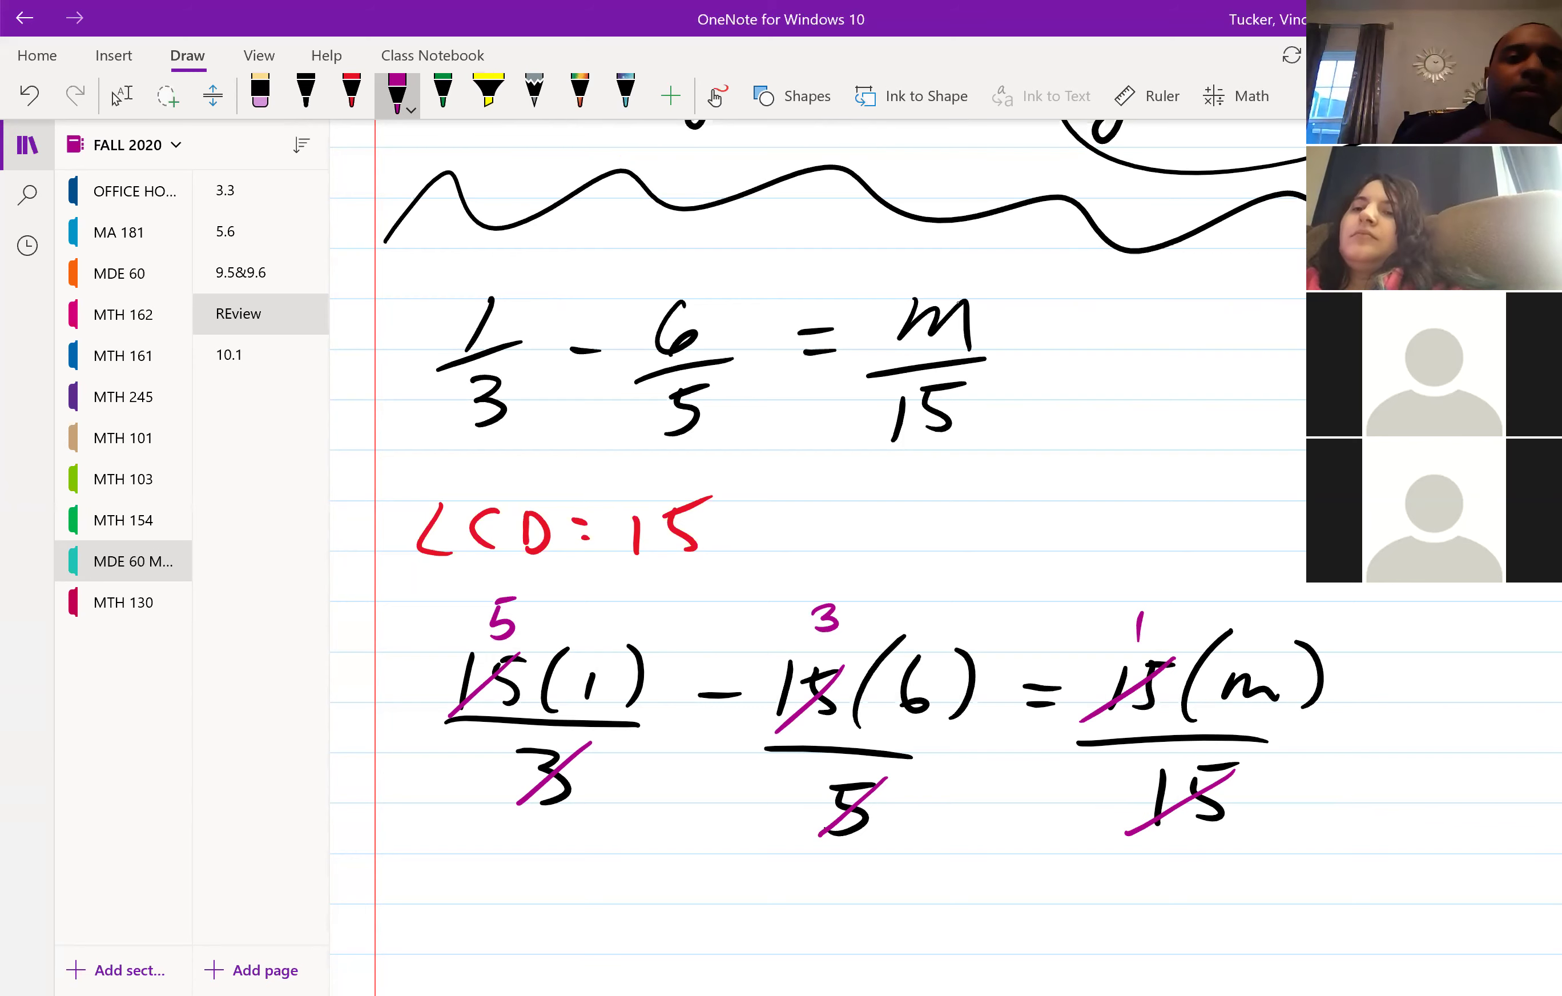
left_click(306, 95)
scroll(814, 558, "down", 3)
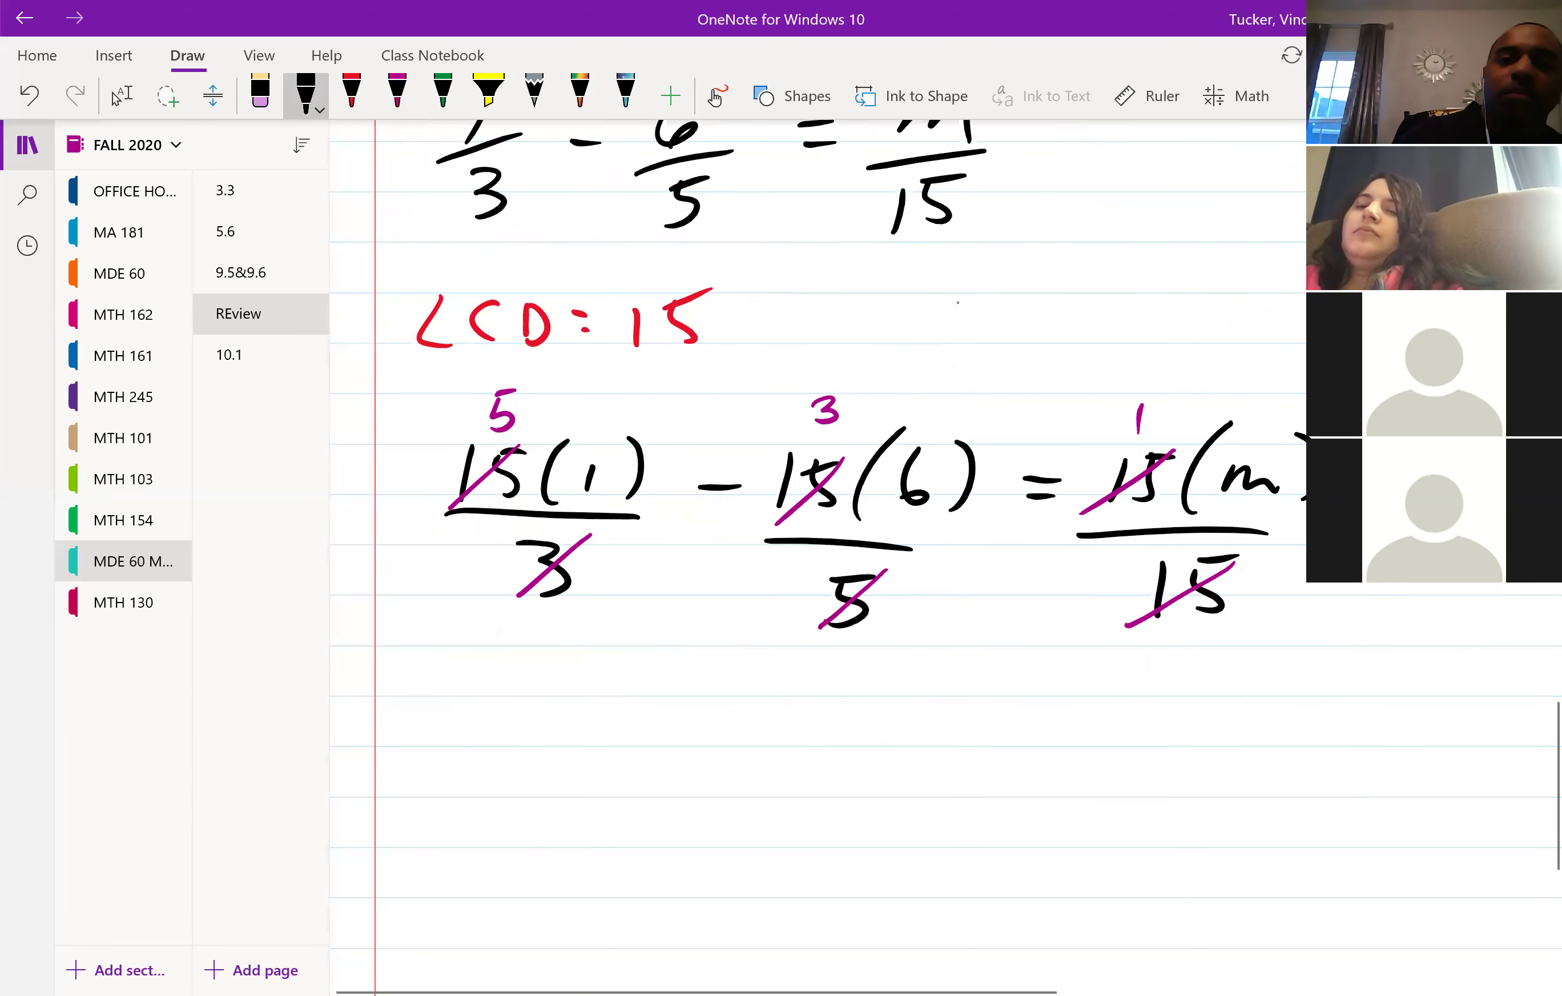
left_click(122, 95)
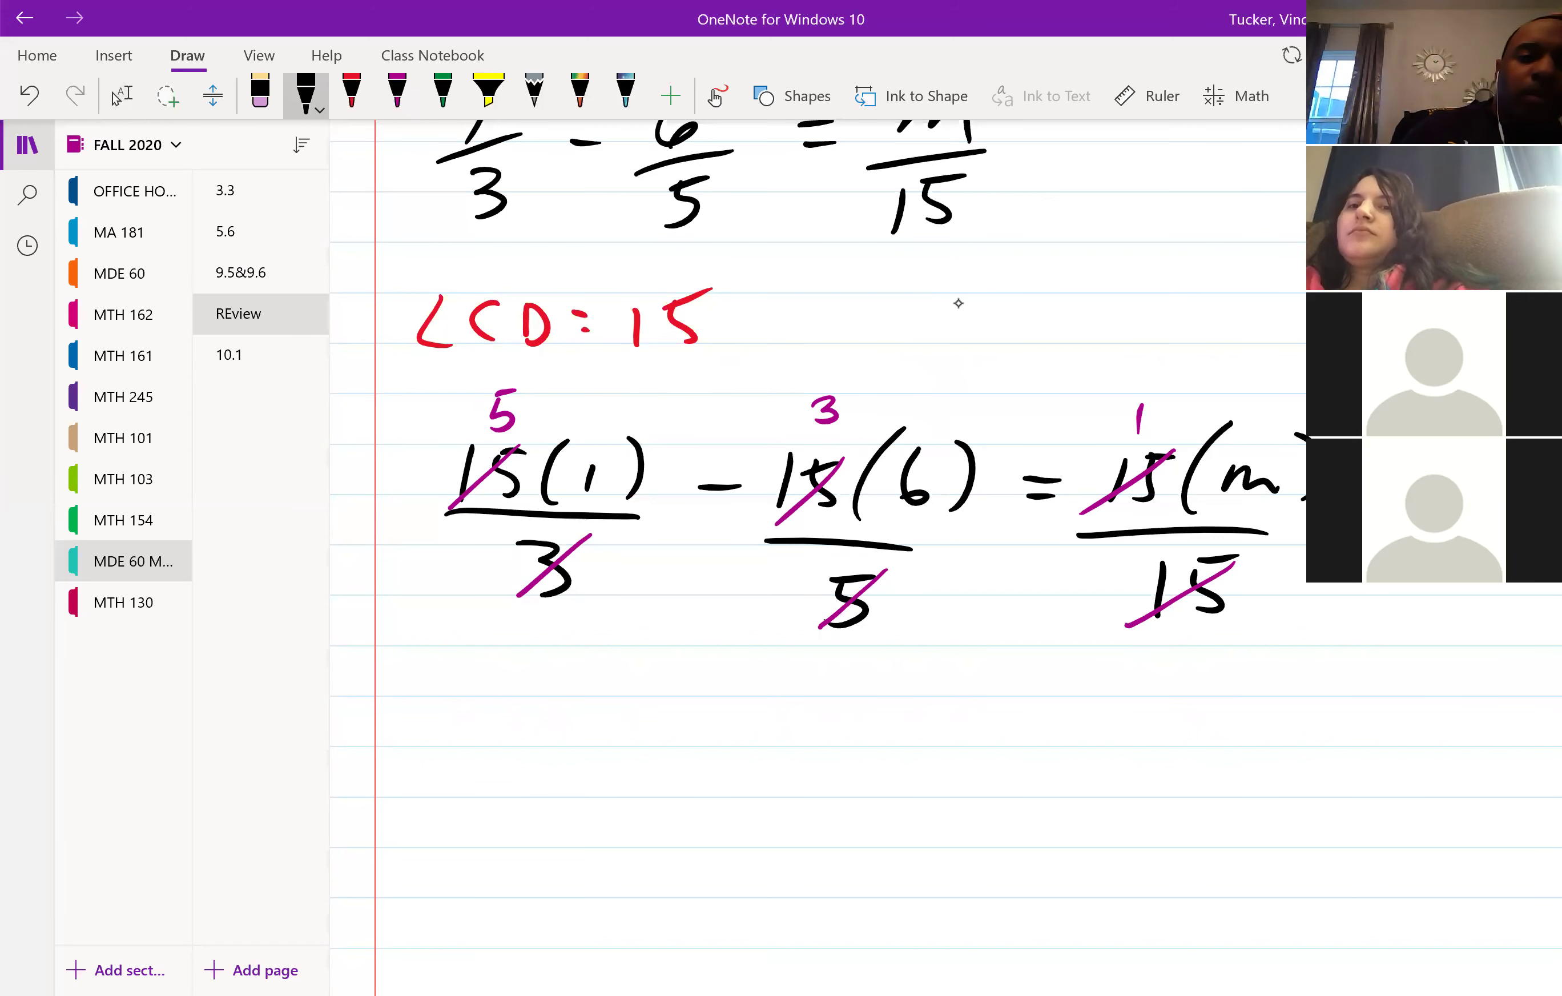
Write 5 − 18 = m below the cancelled fractions.
mouse_move(504, 700)
left_mouse_down()
mouse_move(519, 722)
mouse_move(501, 749)
left_mouse_up()
mouse_move(503, 701)
left_mouse_down()
mouse_move(553, 697)
mouse_move(667, 749)
left_mouse_up()
mouse_move(722, 703)
left_mouse_down()
mouse_move(703, 746)
mouse_move(726, 706)
mouse_move(813, 718)
left_mouse_up()
left_click_drag(791, 737, 810, 735)
left_click_drag(853, 736, 932, 736)
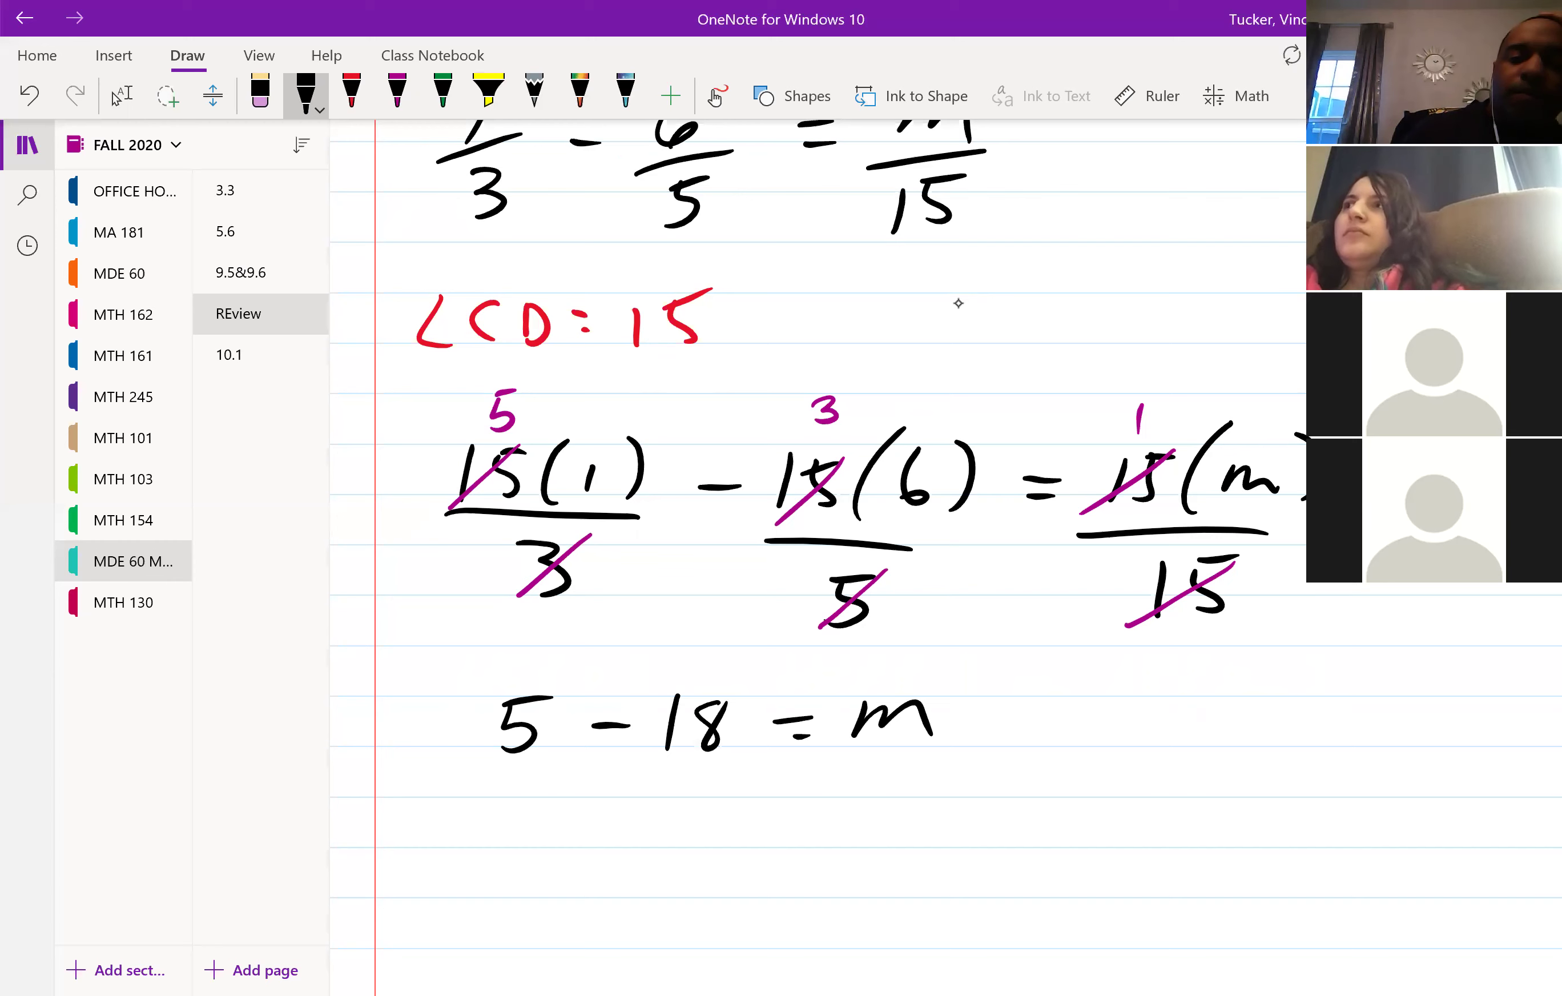
Write the answer −13 = m, circle it, and draw a wavy divider below.
mouse_move(579, 828)
left_mouse_down()
mouse_move(614, 821)
mouse_move(636, 845)
left_mouse_up()
mouse_move(663, 815)
left_mouse_down()
mouse_move(683, 826)
mouse_move(671, 846)
left_mouse_up()
left_click_drag(719, 820, 756, 829)
mouse_move(786, 841)
left_mouse_down()
mouse_move(796, 820)
mouse_move(853, 841)
mouse_move(716, 881)
mouse_move(791, 794)
left_mouse_up()
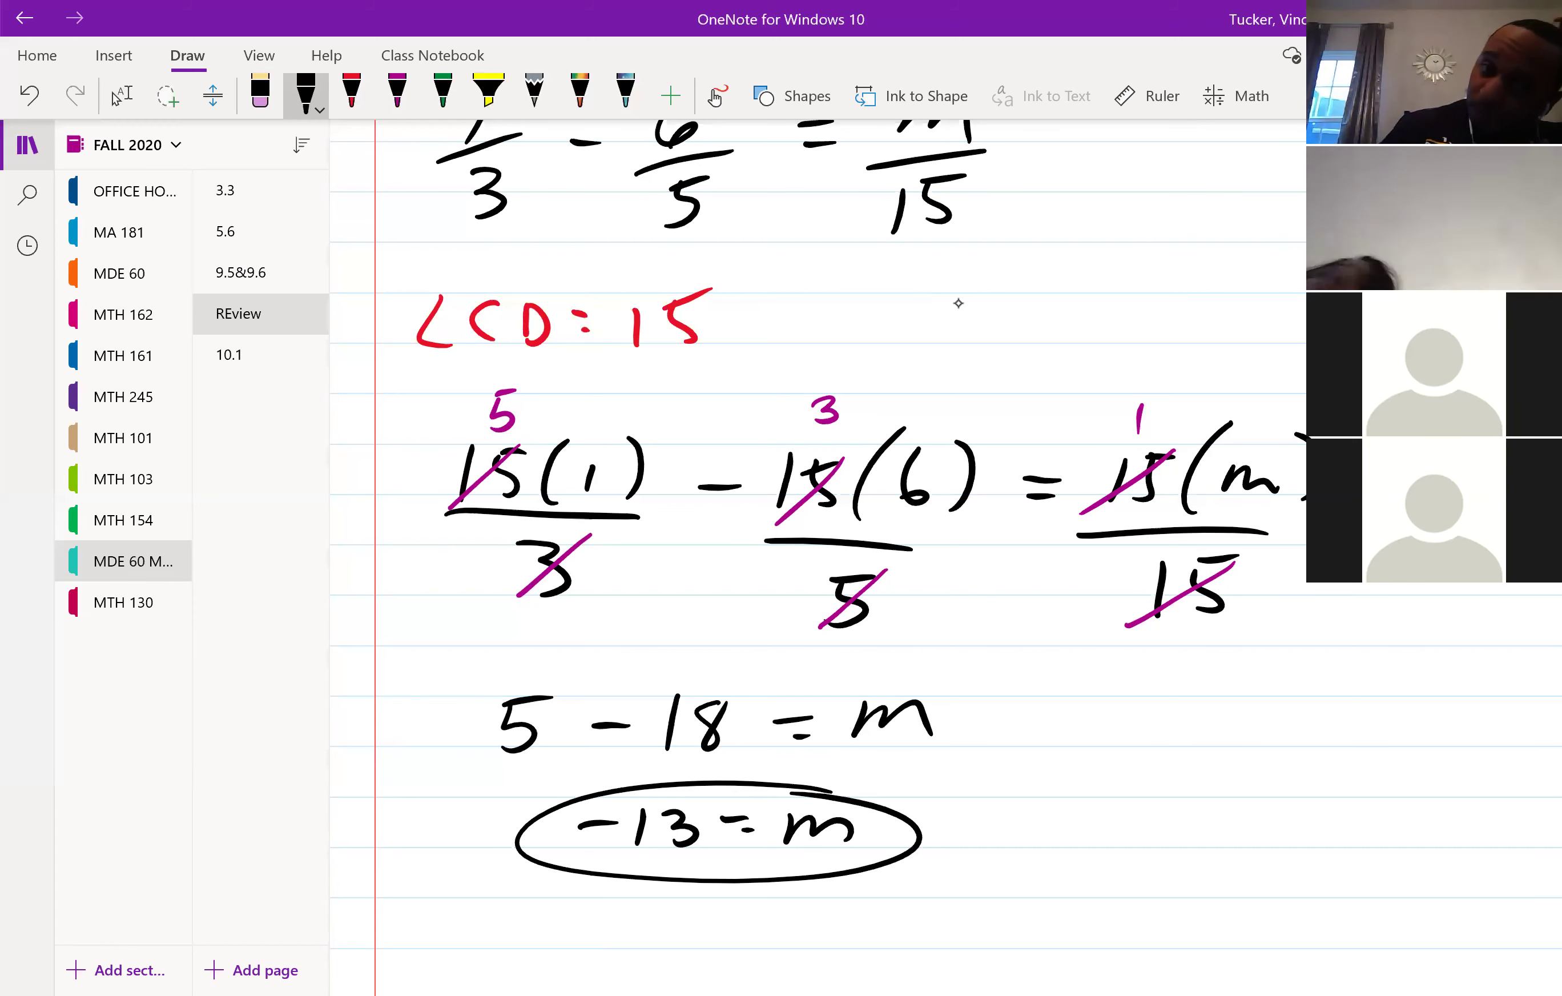
scroll(958, 303, "down", 4)
mouse_move(434, 648)
left_mouse_down()
mouse_move(389, 708)
mouse_move(670, 675)
mouse_move(1378, 651)
mouse_move(1493, 678)
left_mouse_up()
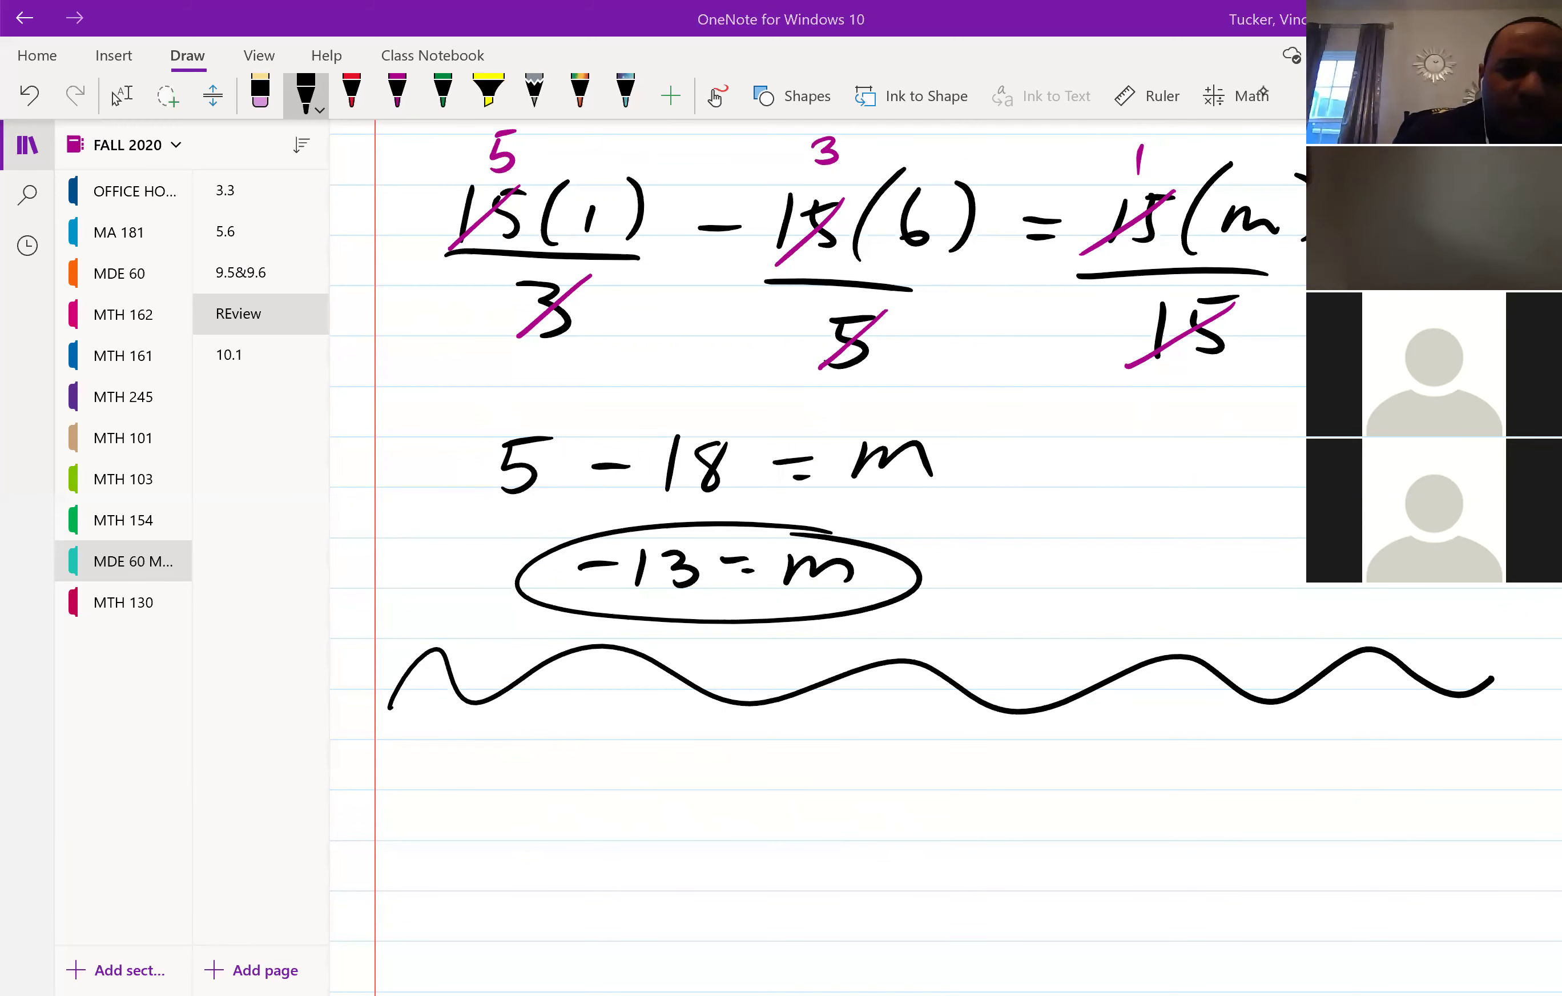
Write 17x − 1/5 below the wavy divider.
left_click_drag(423, 784, 412, 874)
mouse_move(436, 793)
left_mouse_down()
mouse_move(495, 810)
mouse_move(468, 877)
left_mouse_up()
mouse_move(515, 814)
left_mouse_down()
mouse_move(543, 867)
mouse_move(514, 867)
left_mouse_up()
left_click_drag(588, 841, 632, 830)
mouse_move(721, 795)
left_mouse_down()
mouse_move(707, 853)
mouse_move(738, 856)
left_mouse_up()
left_click_drag(712, 889, 716, 942)
left_click_drag(712, 878, 753, 881)
mouse_move(808, 846)
left_mouse_down()
mouse_move(844, 846)
mouse_move(888, 878)
left_mouse_up()
Finish the equation with − 16x = 1/5 + 2/5.
mouse_move(935, 812)
left_mouse_down()
mouse_move(925, 869)
mouse_move(952, 853)
left_mouse_up()
left_click_drag(989, 820, 1021, 872)
left_click_drag(1039, 812, 984, 873)
left_click_drag(1080, 847, 1107, 845)
left_click_drag(1092, 856, 1111, 863)
mouse_move(1188, 794)
left_mouse_down()
mouse_move(1172, 849)
mouse_move(1216, 855)
left_mouse_up()
mouse_move(1175, 897)
left_mouse_down()
mouse_move(1207, 925)
mouse_move(1168, 948)
mouse_move(1215, 879)
left_mouse_up()
mouse_move(1261, 853)
left_mouse_down()
mouse_move(1305, 840)
mouse_move(1283, 867)
left_mouse_up()
left_click_drag(1364, 814, 1451, 828)
left_click_drag(1364, 874, 1419, 861)
left_click_drag(1388, 889, 1388, 935)
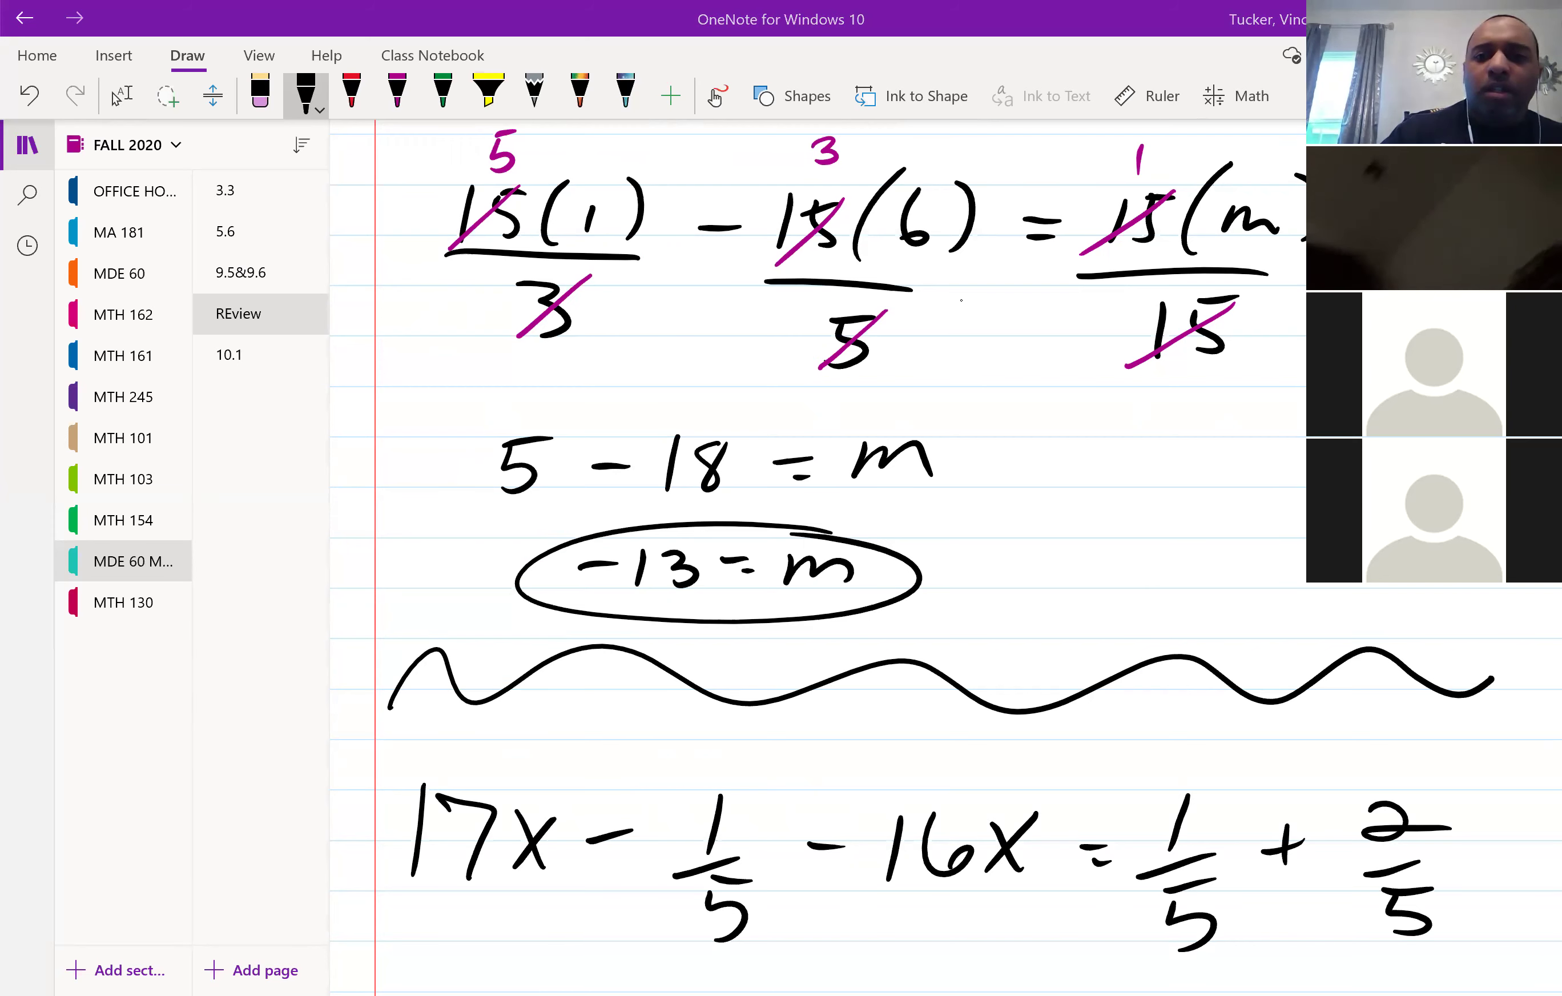
scroll(961, 300, "down", 3)
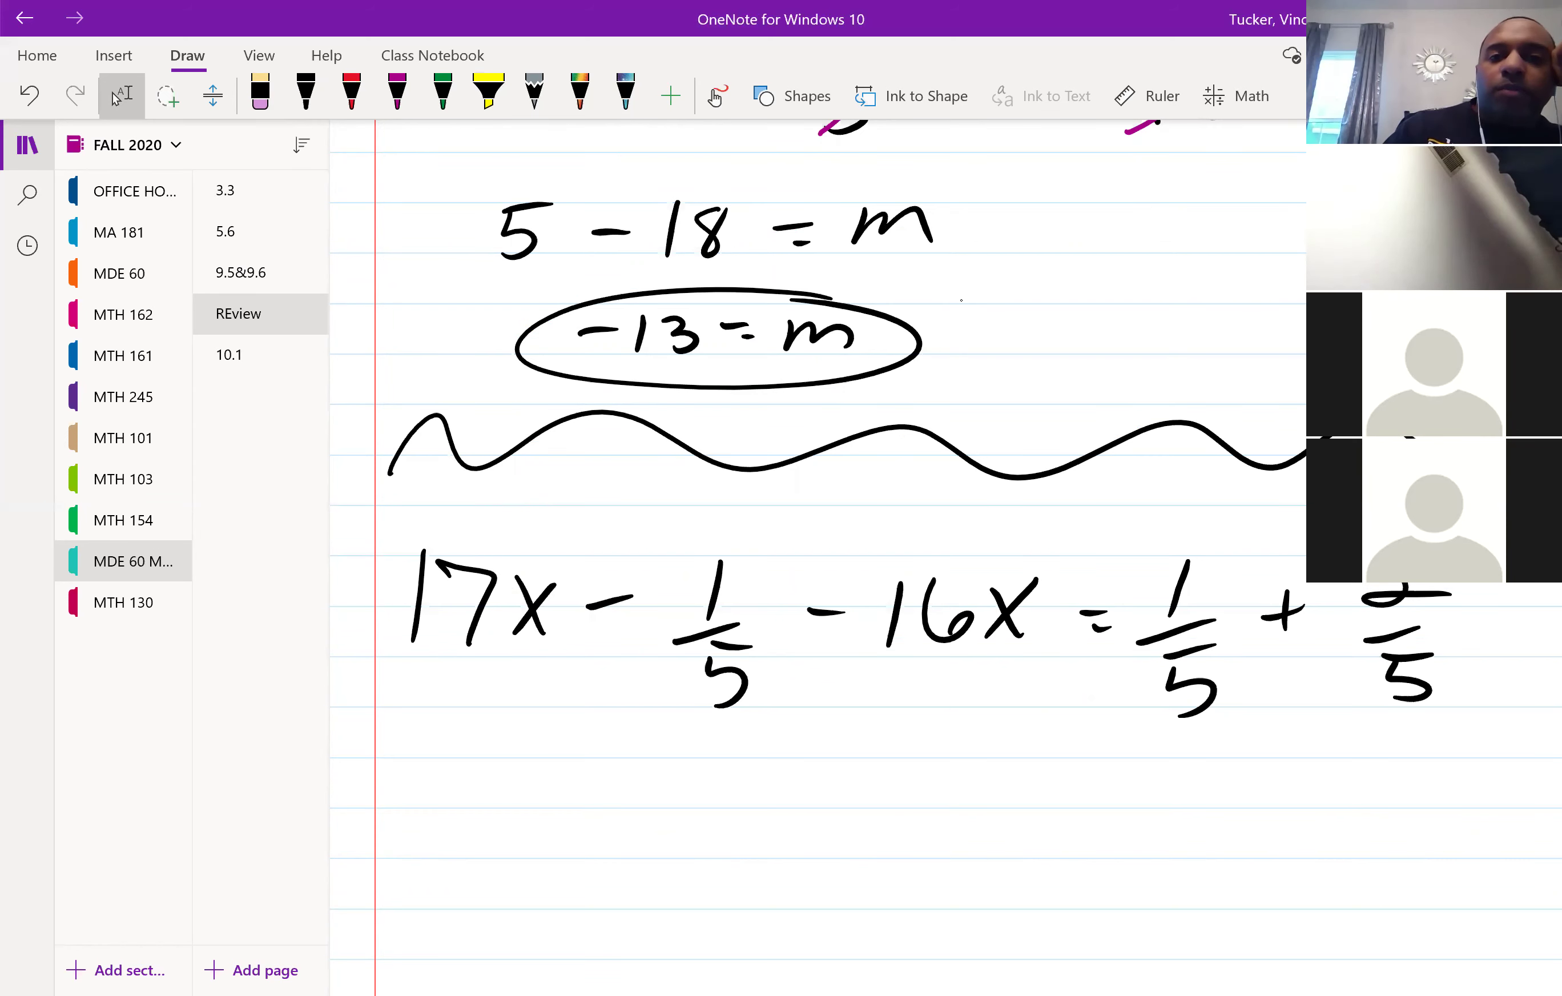
scroll(814, 558, "up", 5)
scroll(961, 300, "up", 5)
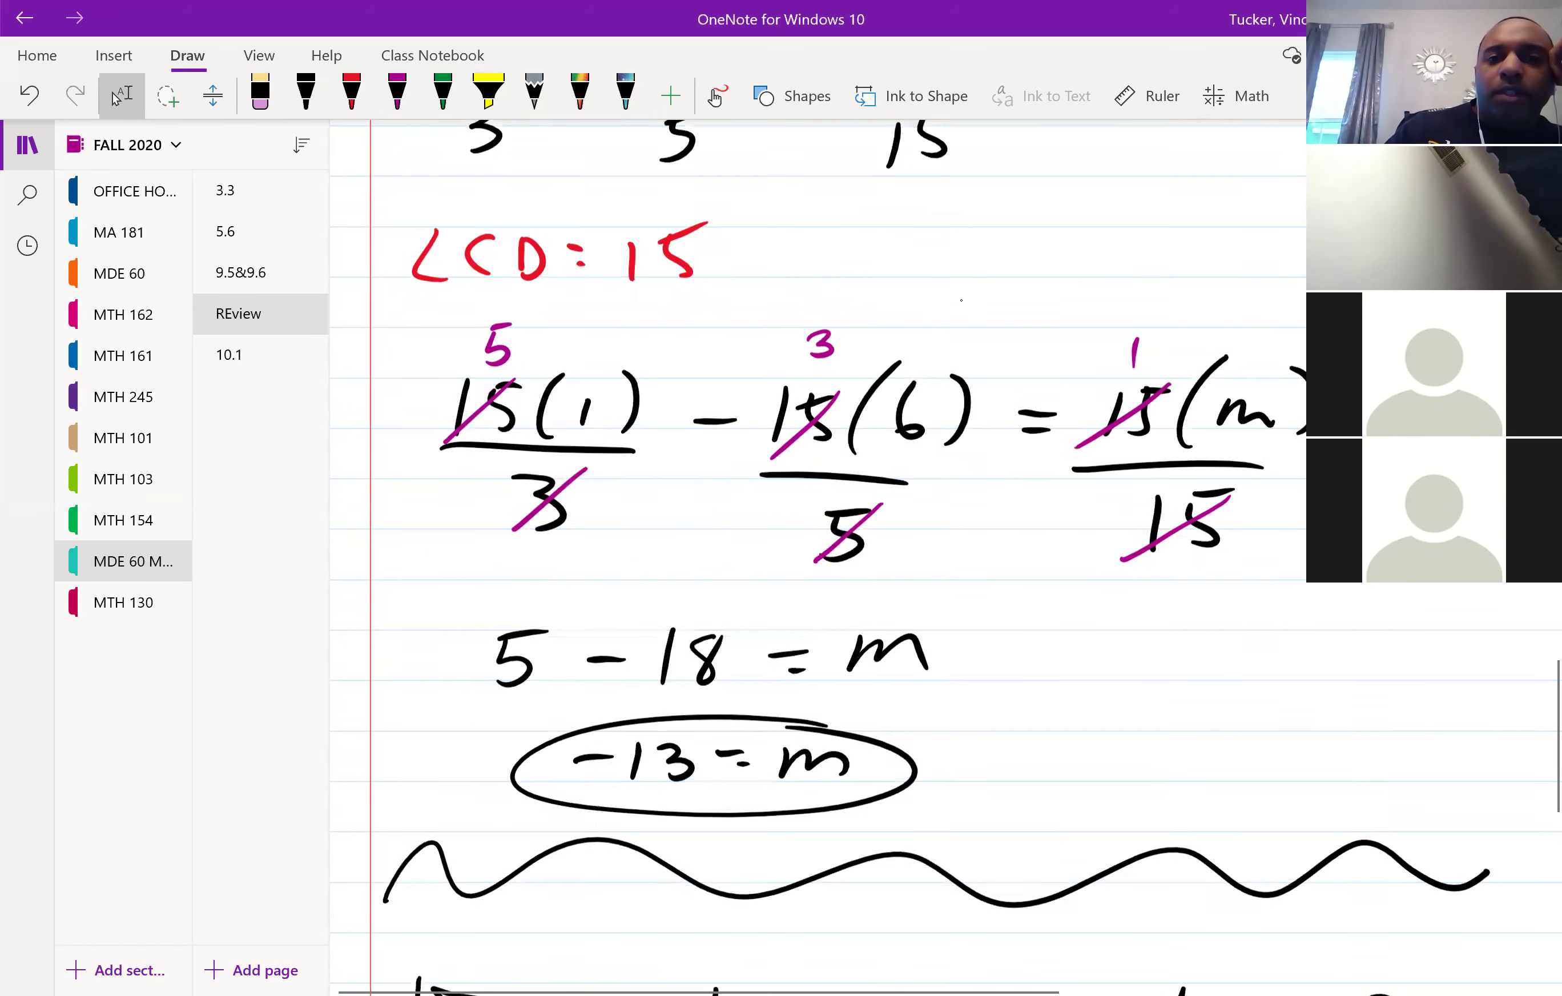
scroll(961, 300, "up", 7)
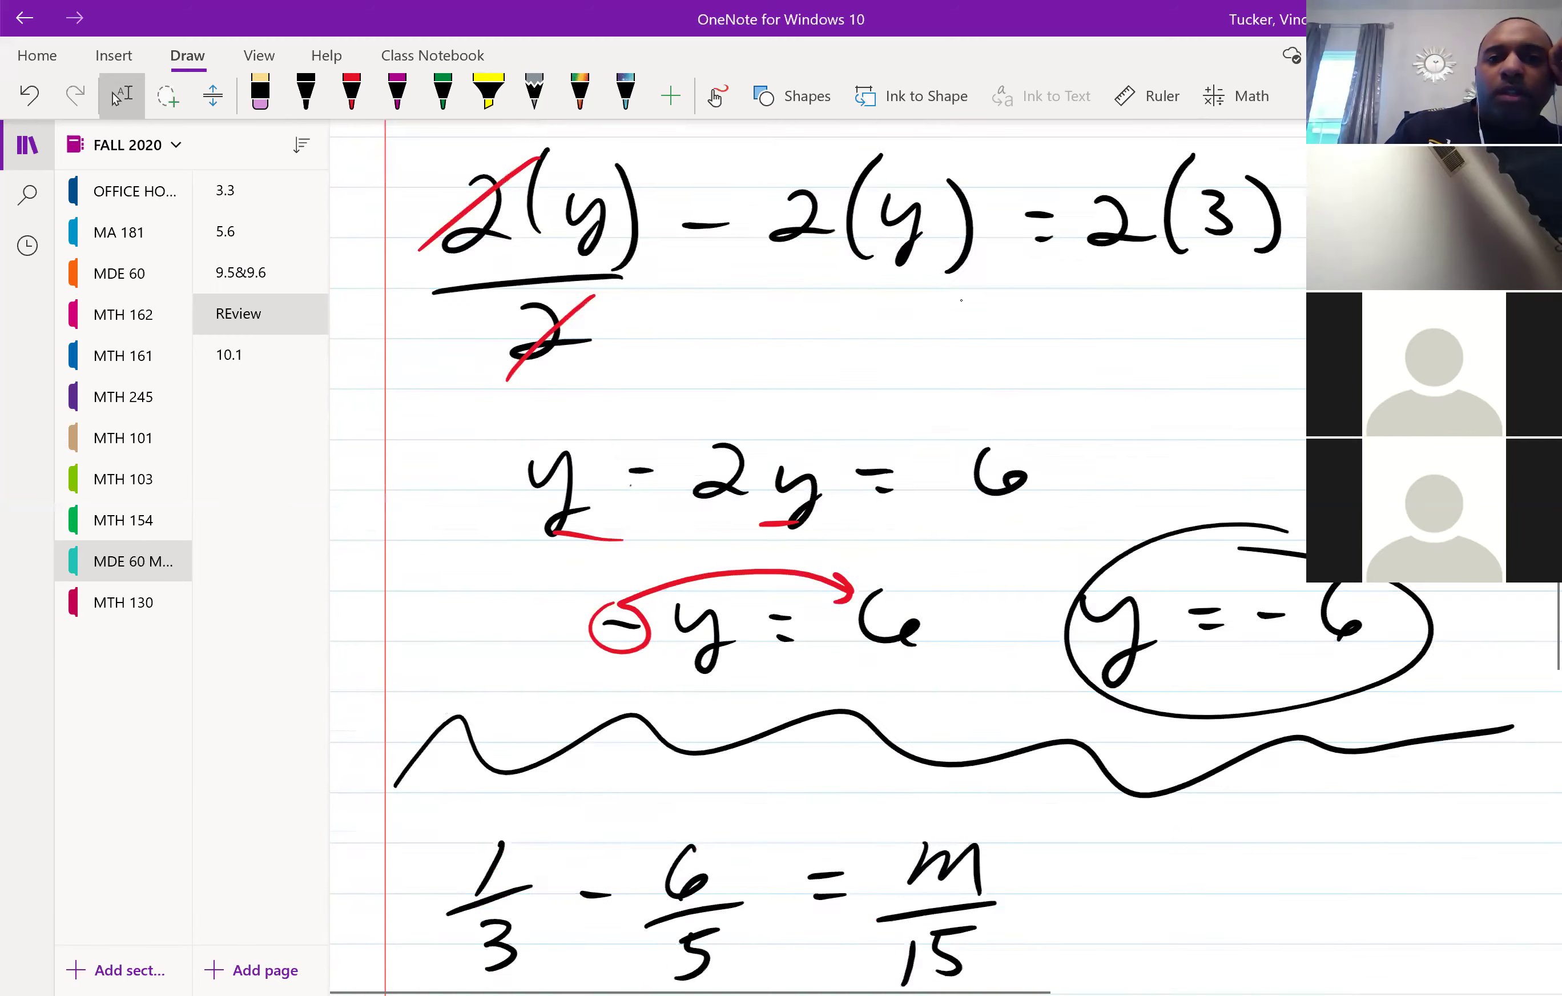
scroll(961, 300, "up", 2)
scroll(961, 301, "down", 7)
scroll(961, 301, "down", 13)
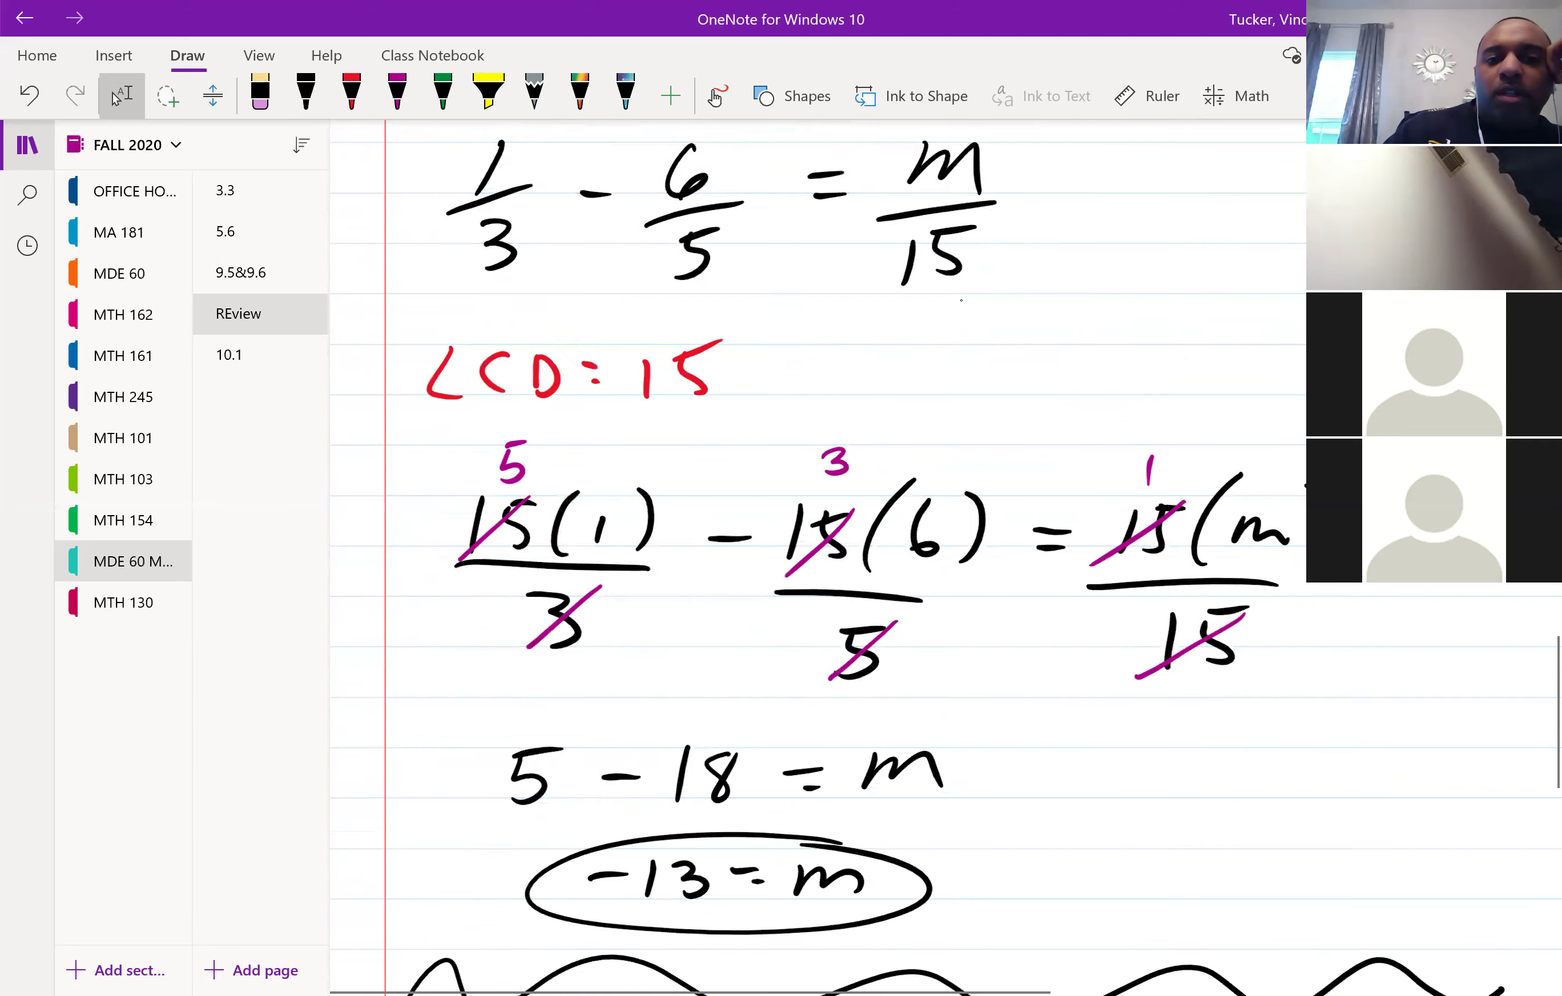
scroll(960, 301, "down", 3)
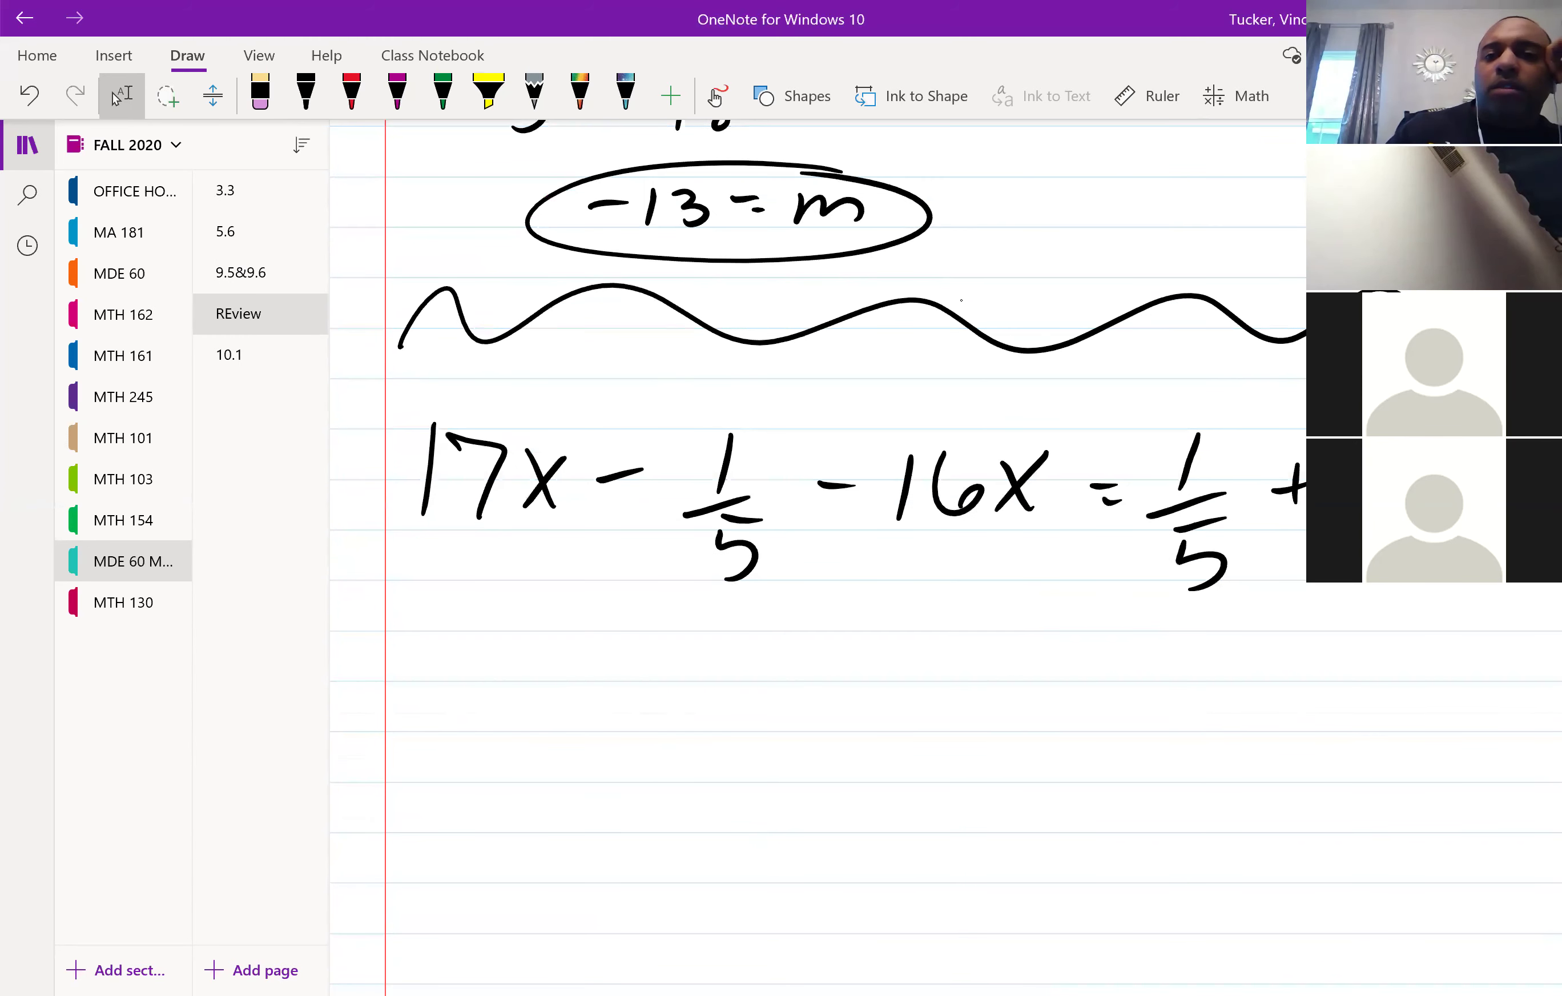
left_click(352, 92)
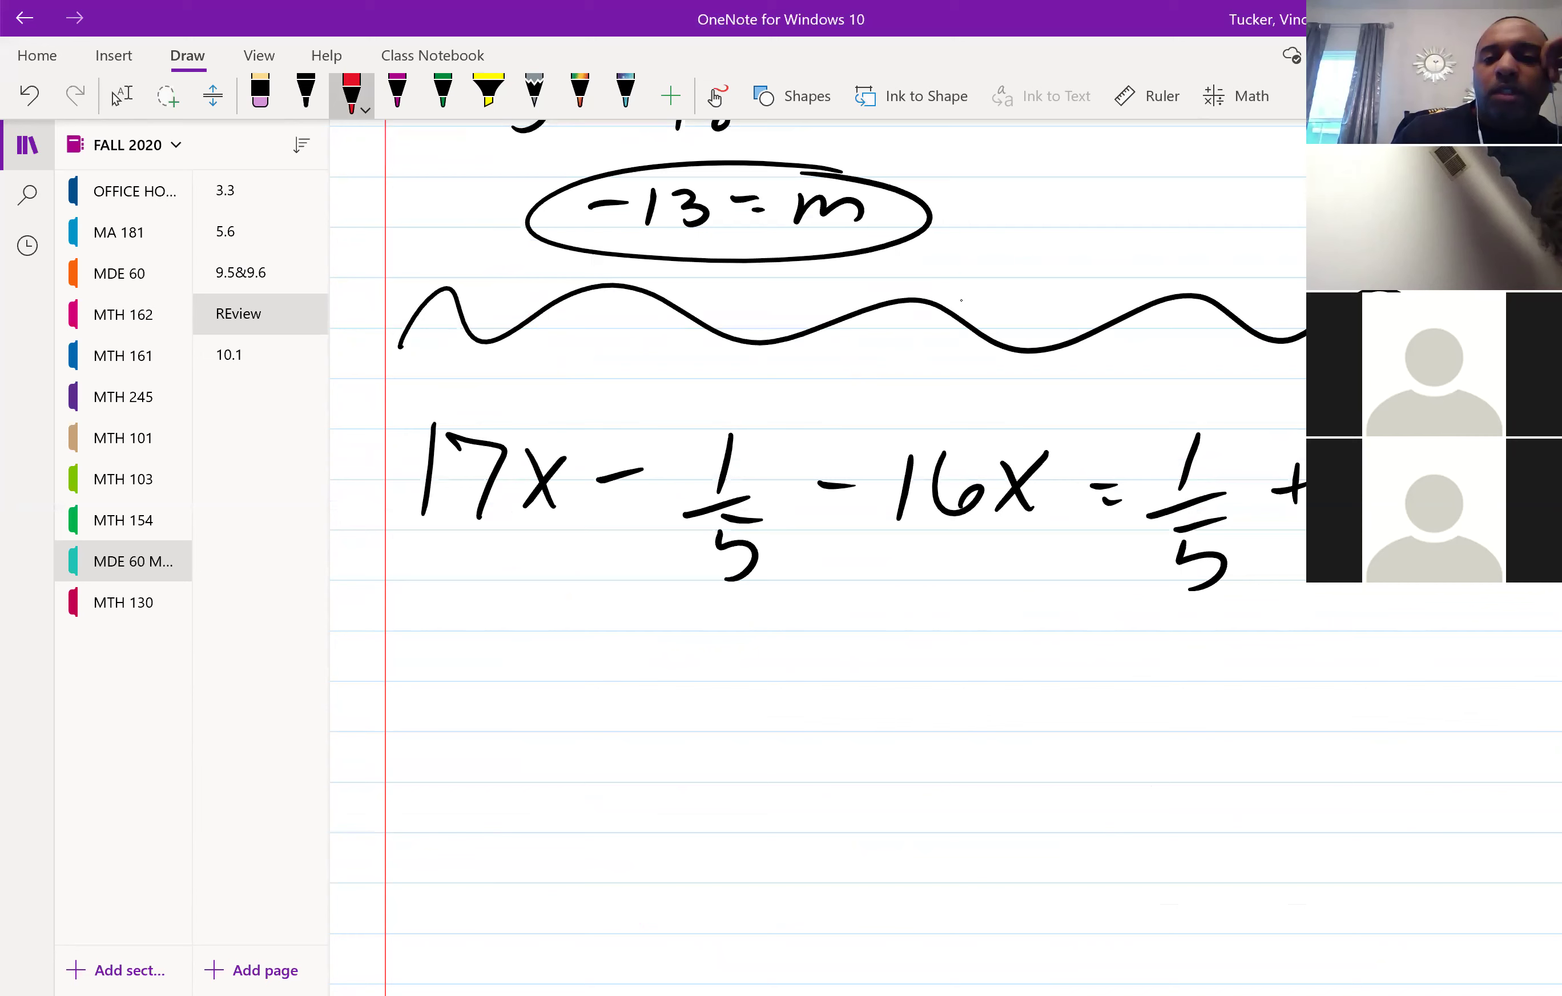
Underline 17x and 16x in red as like terms.
left_click_drag(910, 550, 1017, 538)
left_click_drag(430, 550, 506, 541)
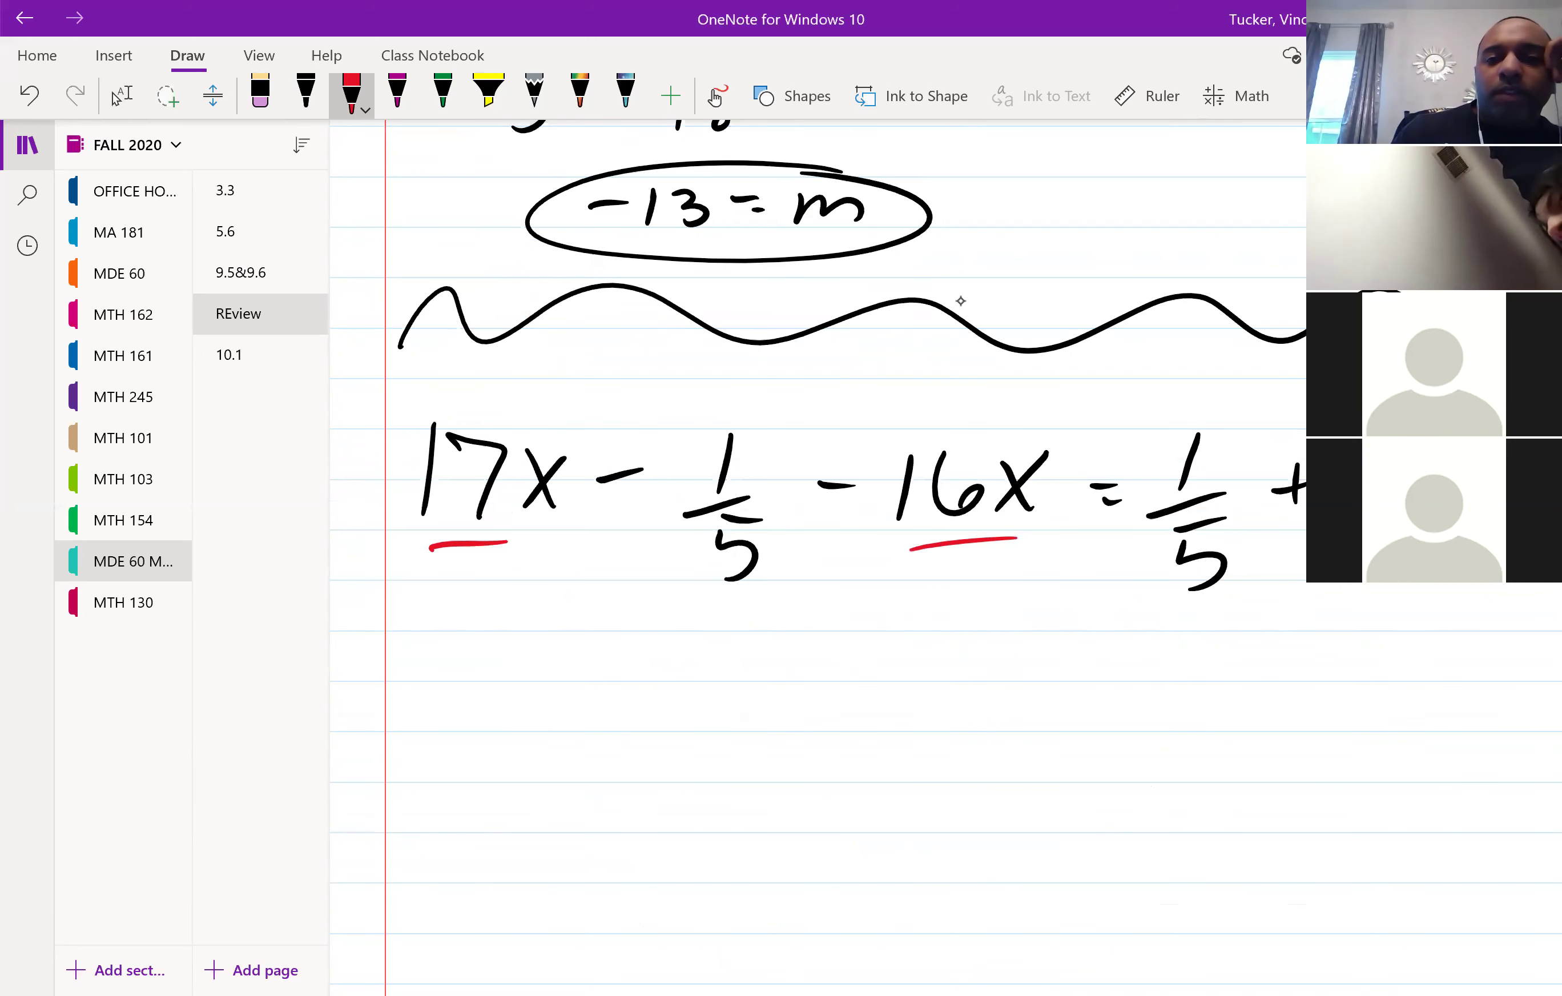
left_click(306, 93)
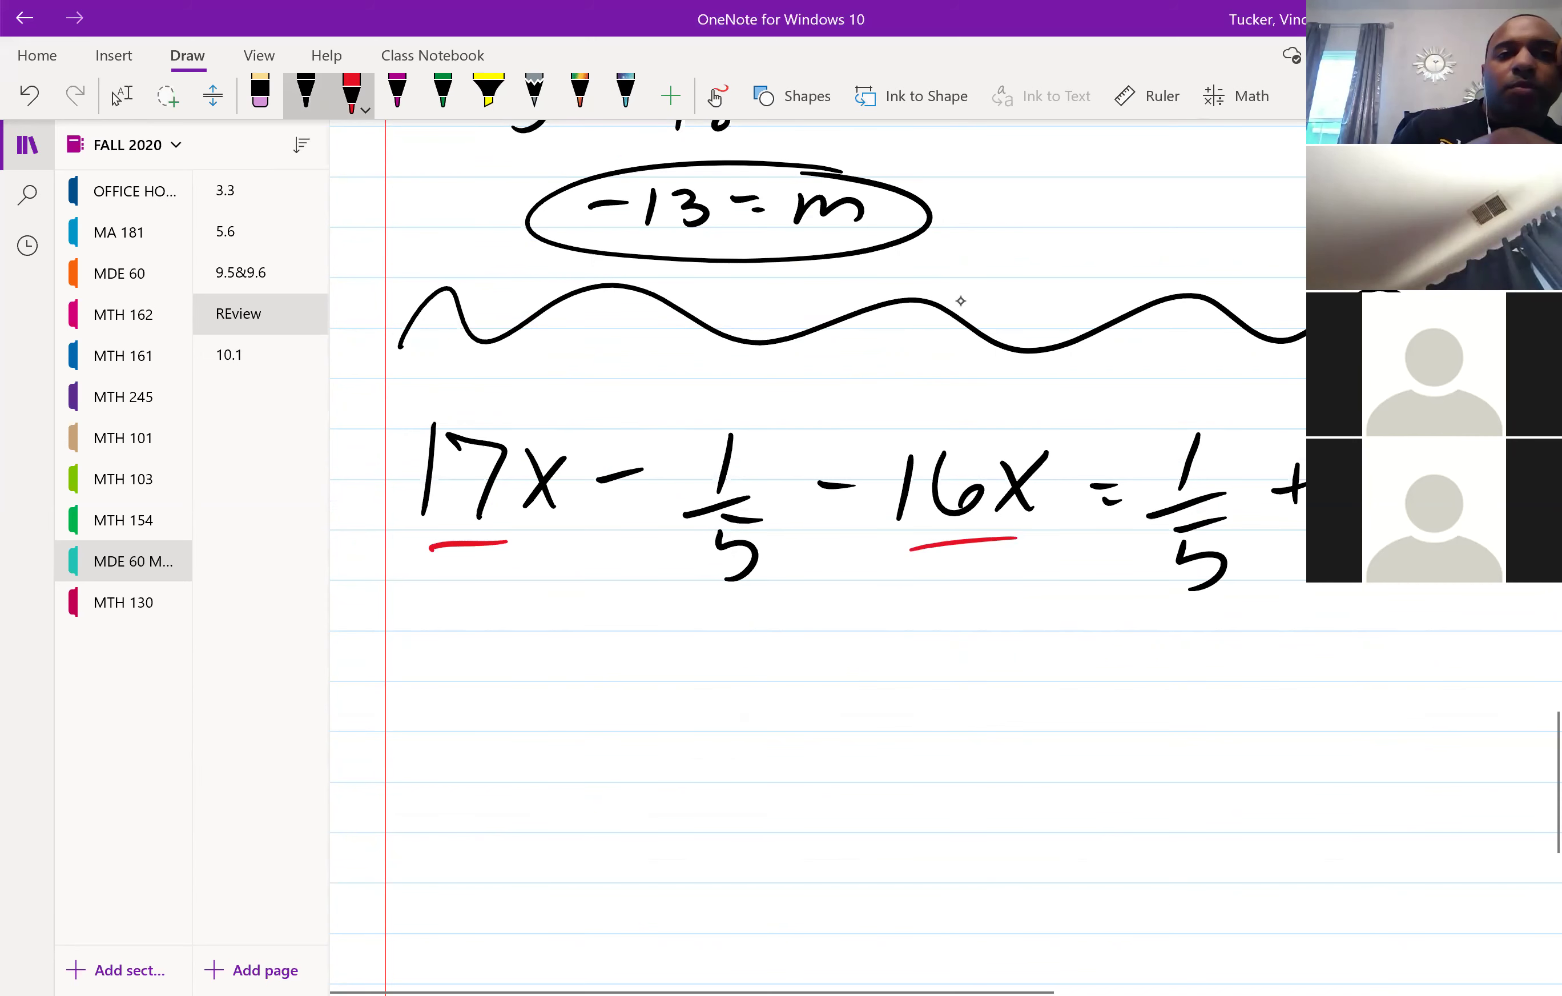
Write the simplified line x − 1/5 = 3/5 in black beneath the equation.
left_click_drag(478, 683, 522, 746)
left_click_drag(527, 680, 479, 745)
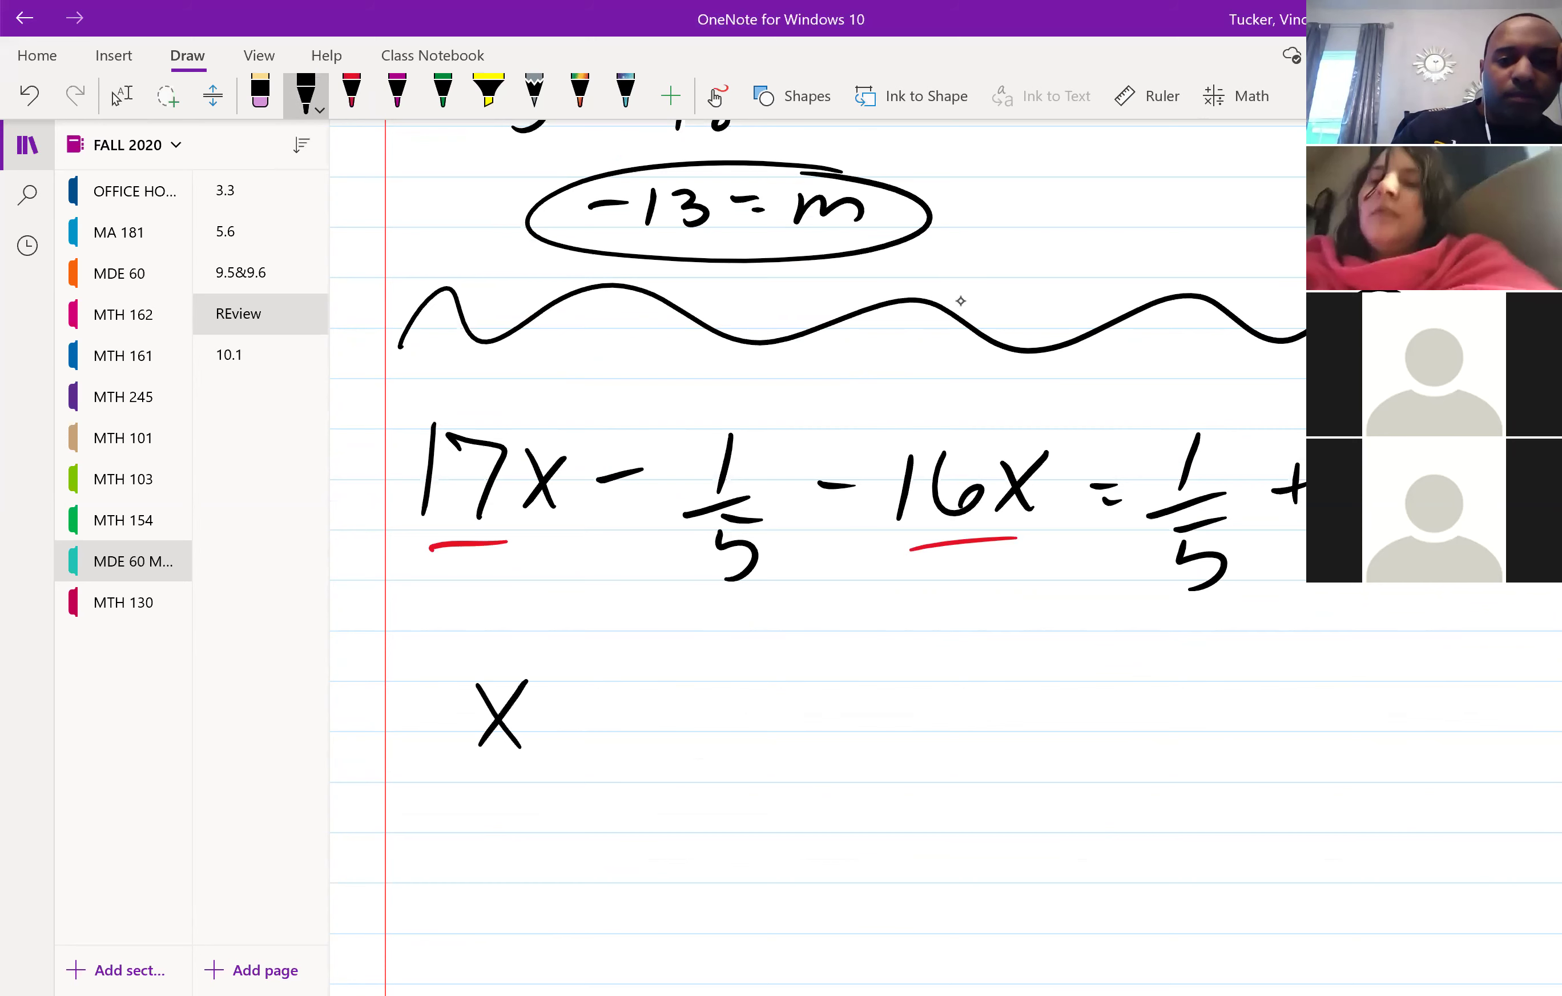
left_click_drag(587, 702, 654, 700)
mouse_move(728, 655)
left_mouse_down()
mouse_move(717, 709)
mouse_move(749, 715)
left_mouse_up()
mouse_move(718, 748)
left_mouse_down()
mouse_move(754, 776)
mouse_move(716, 800)
left_mouse_up()
left_click_drag(710, 750, 760, 745)
left_click_drag(822, 696, 850, 693)
left_click_drag(837, 715, 850, 711)
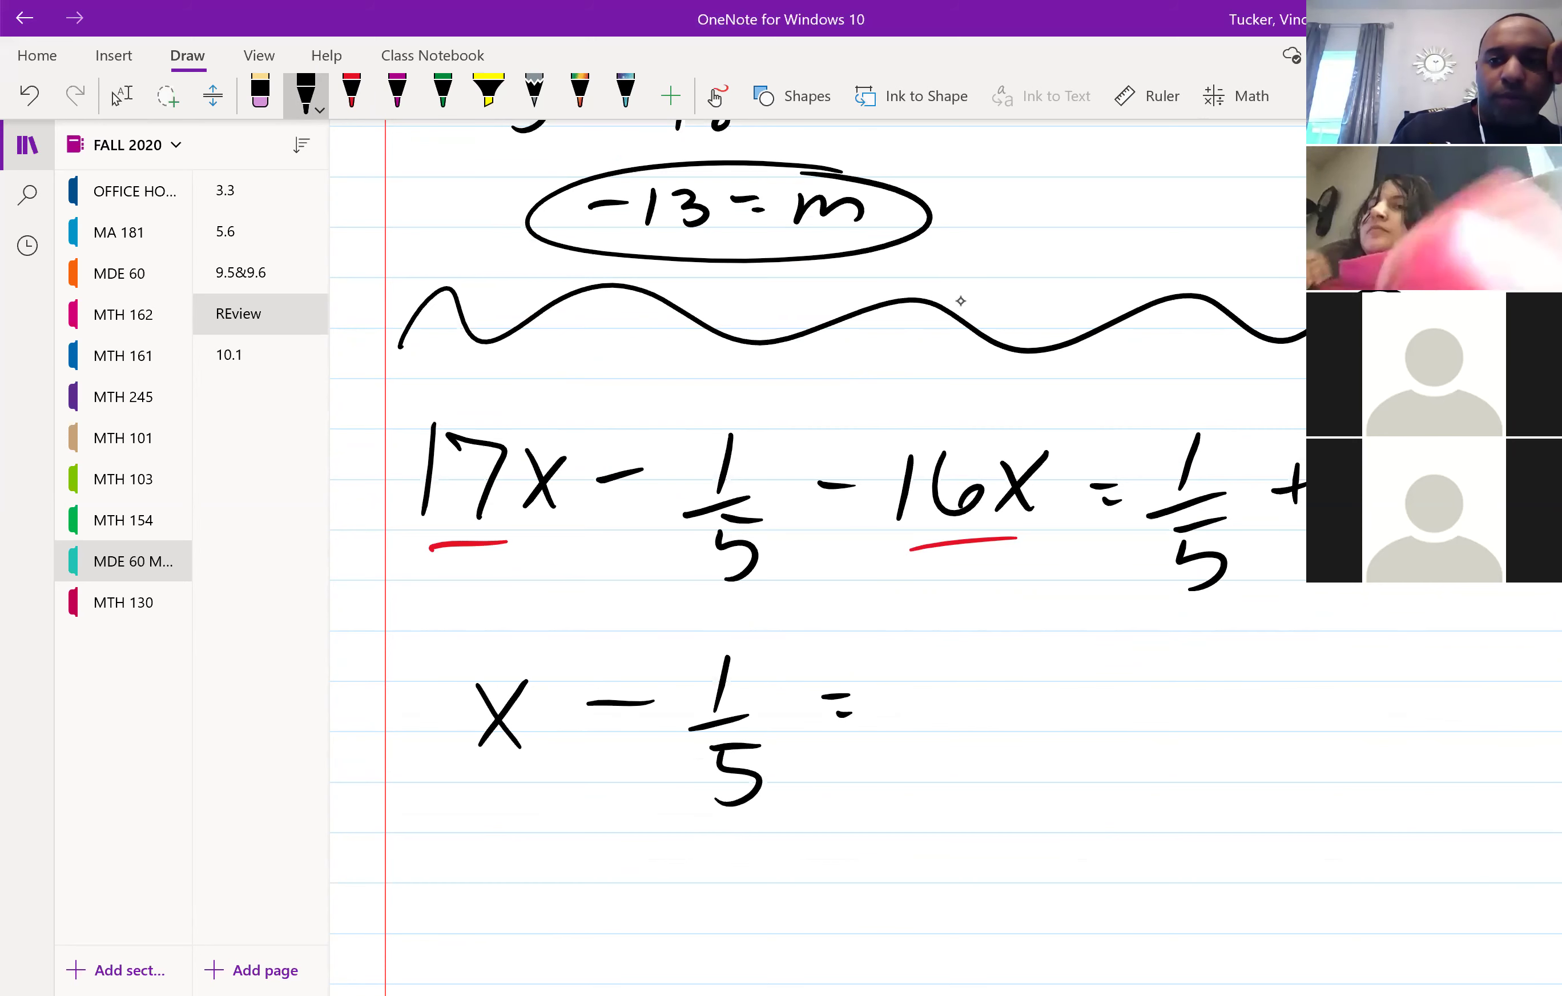
mouse_move(918, 666)
left_mouse_down()
mouse_move(940, 710)
mouse_move(989, 710)
left_mouse_up()
left_click_drag(945, 753, 948, 800)
left_click_drag(948, 748, 983, 741)
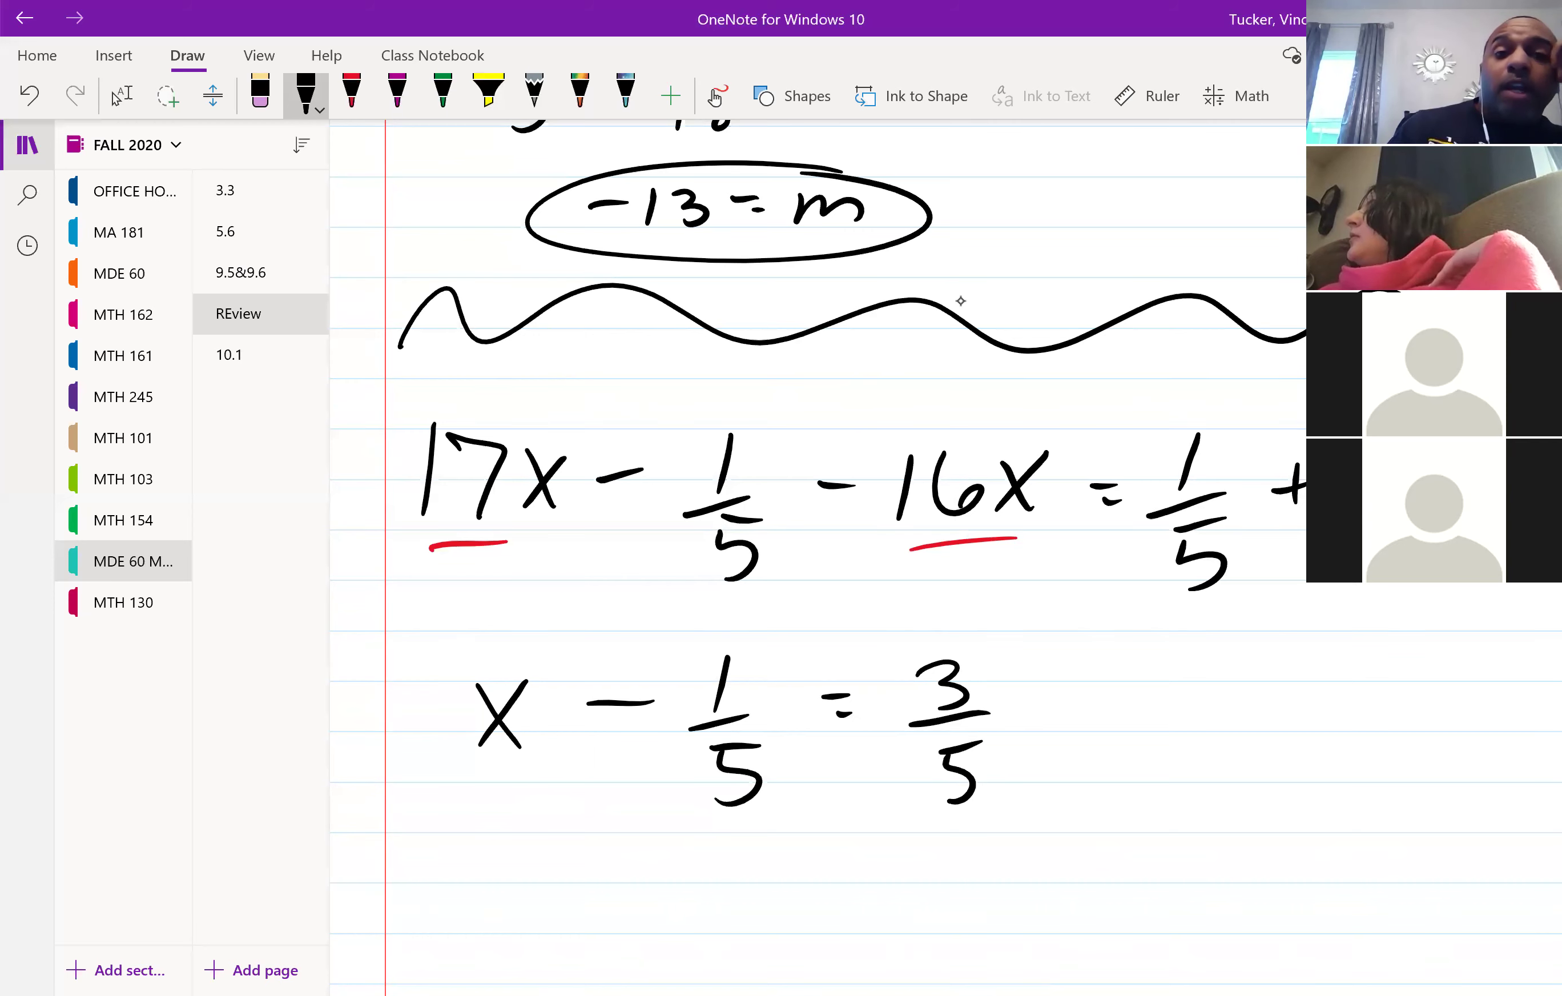
Circle 1/5 and 3/5 in red, then erase both circles.
left_click(351, 92)
mouse_move(717, 620)
left_mouse_down()
mouse_move(781, 748)
mouse_move(738, 610)
left_mouse_up()
left_click_drag(969, 615, 978, 620)
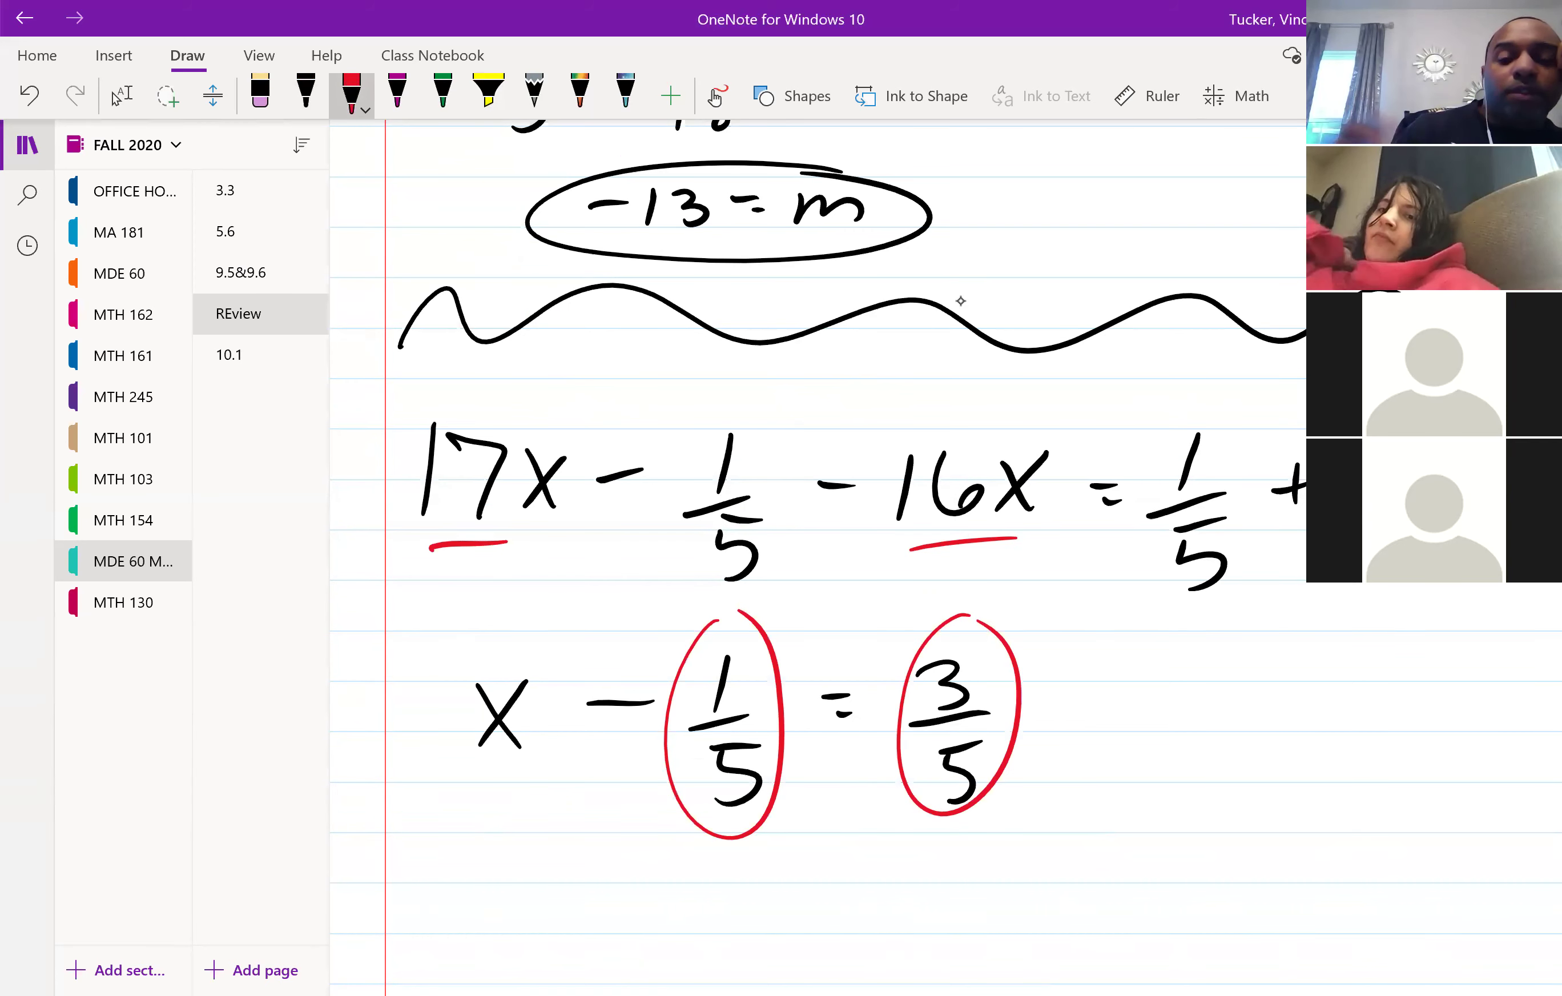
left_click_drag(666, 728, 781, 728)
left_click_drag(903, 715, 1017, 715)
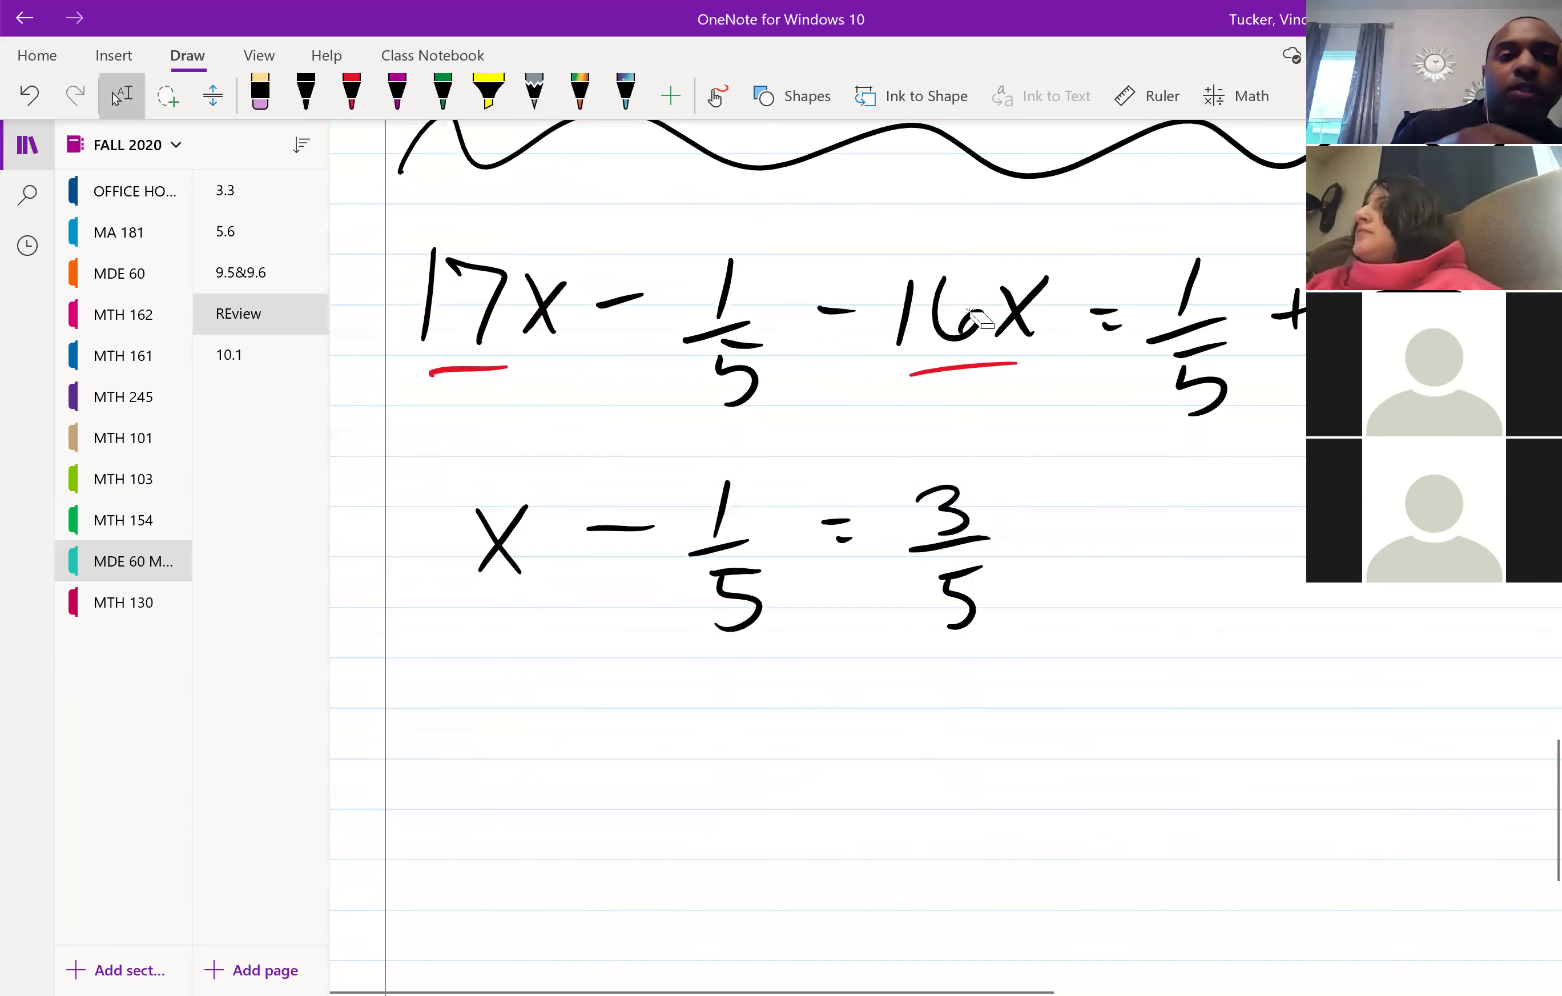
left_click(352, 92)
Write +1/5 in red under both the −1/5 and the 3/5.
left_click_drag(629, 740, 662, 736)
left_click_drag(651, 719, 649, 753)
mouse_move(724, 700)
left_mouse_down()
mouse_move(722, 746)
mouse_move(755, 751)
left_mouse_up()
mouse_move(729, 796)
left_mouse_down()
mouse_move(767, 807)
mouse_move(735, 825)
left_mouse_up()
left_click_drag(729, 781, 765, 778)
mouse_move(916, 726)
left_mouse_down()
mouse_move(942, 723)
mouse_move(927, 755)
left_mouse_up()
left_click_drag(977, 695, 971, 732)
left_click_drag(983, 737, 956, 753)
mouse_move(987, 761)
left_mouse_down()
mouse_move(1007, 781)
mouse_move(997, 795)
left_mouse_up()
left_click_drag(992, 759, 1018, 756)
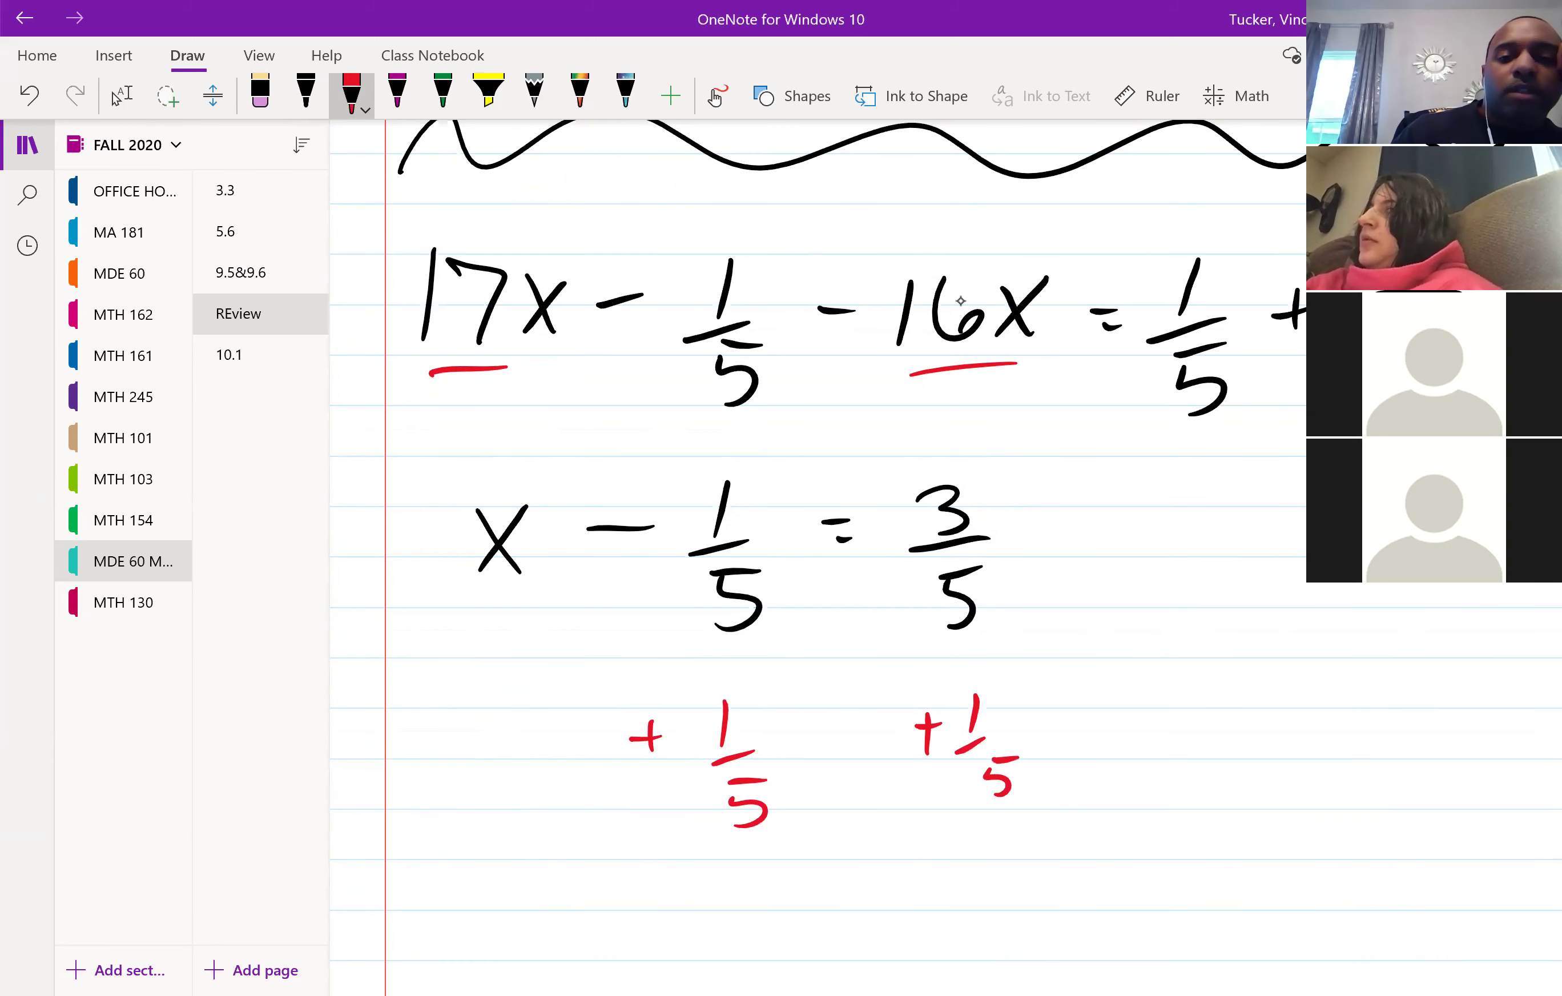
Cancel the −1/5 and the added +1/5 with magenta slashes.
left_click(397, 92)
left_click_drag(778, 474, 680, 627)
left_click_drag(786, 688, 697, 847)
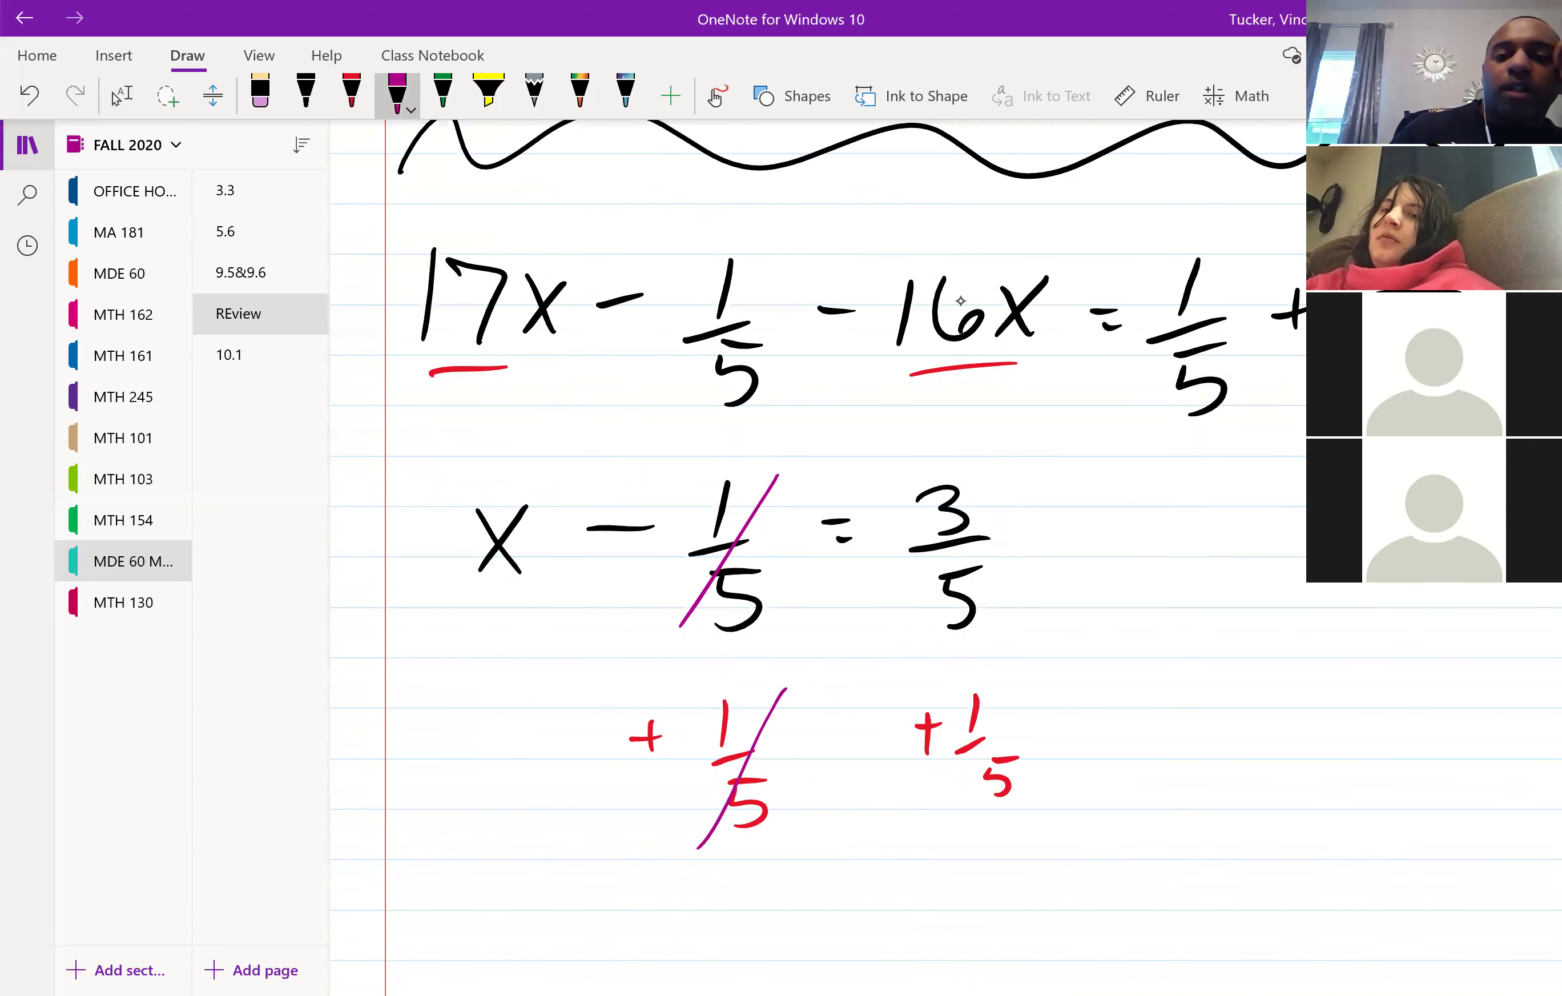
scroll(961, 300, "down", 3)
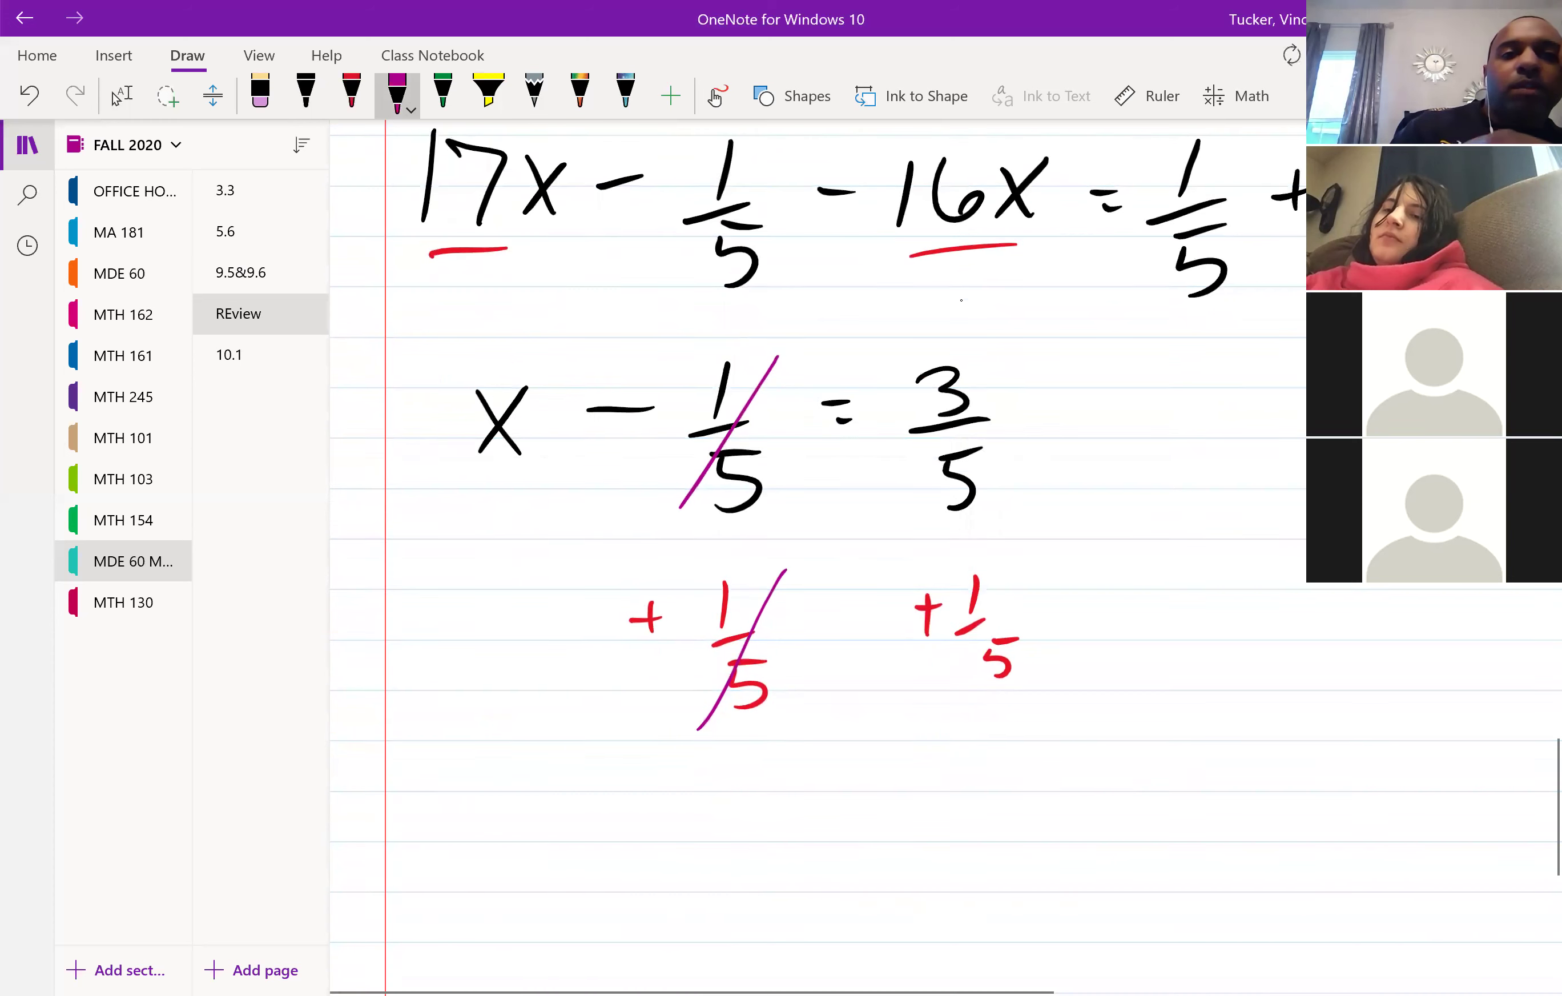
Write the answer x = 4/5 in black and circle it.
left_click(306, 92)
left_click_drag(504, 764, 548, 834)
mouse_move(549, 773)
left_mouse_down()
mouse_move(518, 832)
mouse_move(615, 791)
mouse_move(617, 808)
left_mouse_up()
left_click_drag(705, 761, 745, 774)
mouse_move(722, 753)
left_mouse_down()
mouse_move(714, 818)
mouse_move(760, 829)
mouse_move(714, 908)
left_mouse_up()
left_click_drag(728, 874, 756, 868)
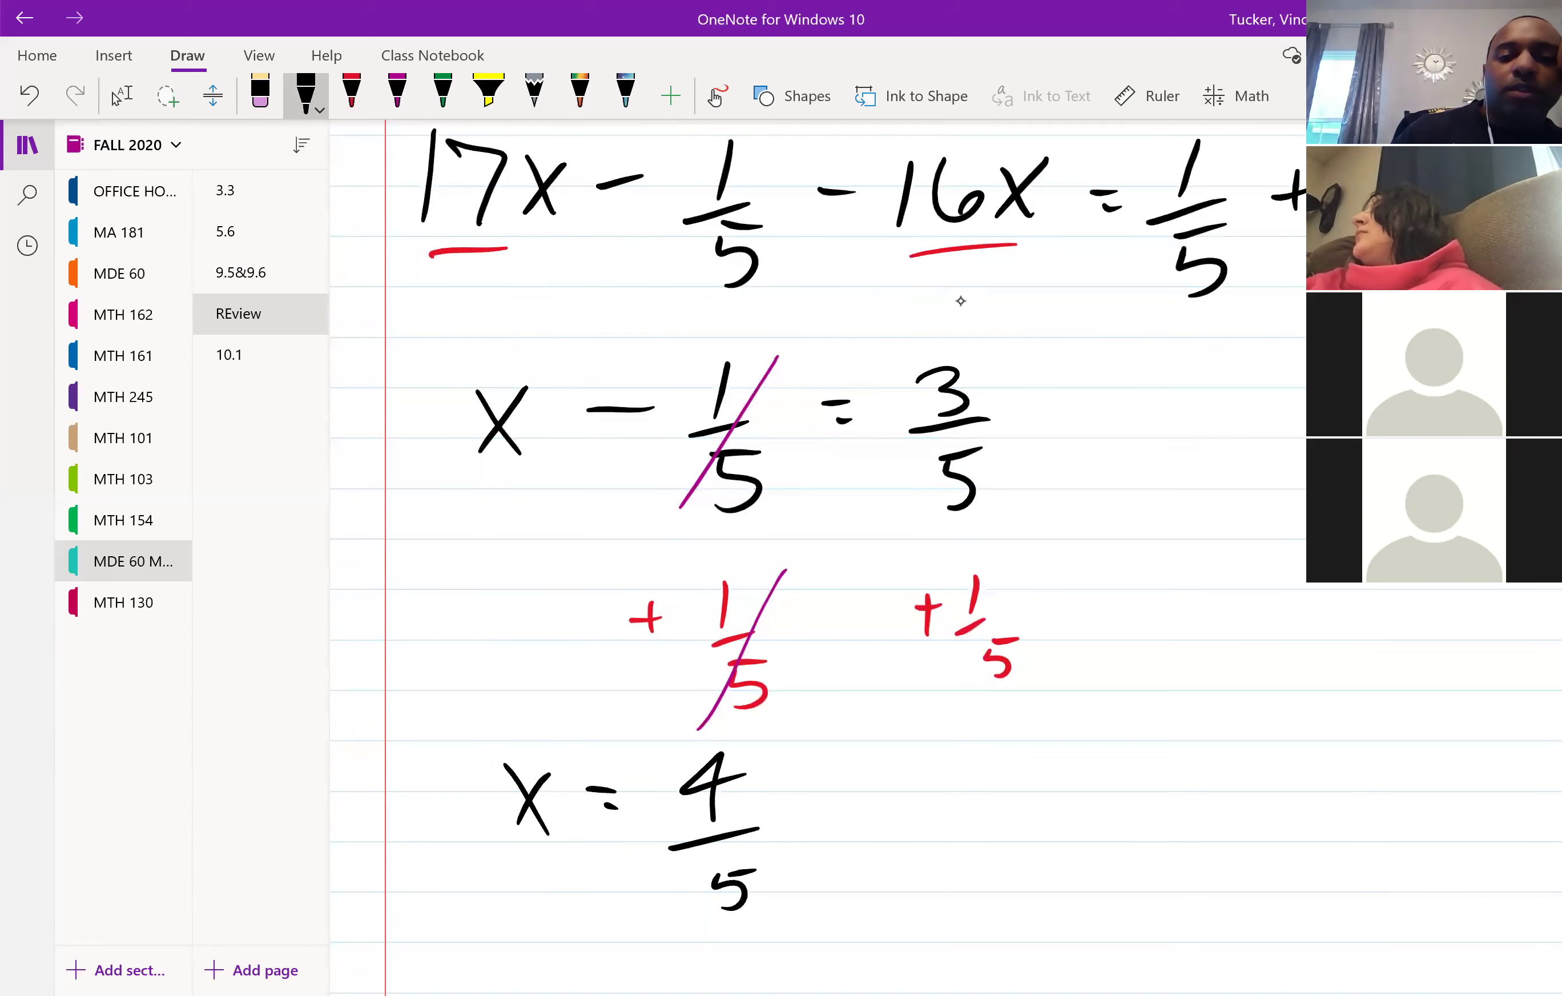
mouse_move(722, 740)
left_mouse_down()
mouse_move(593, 934)
mouse_move(781, 728)
mouse_move(706, 738)
left_mouse_up()
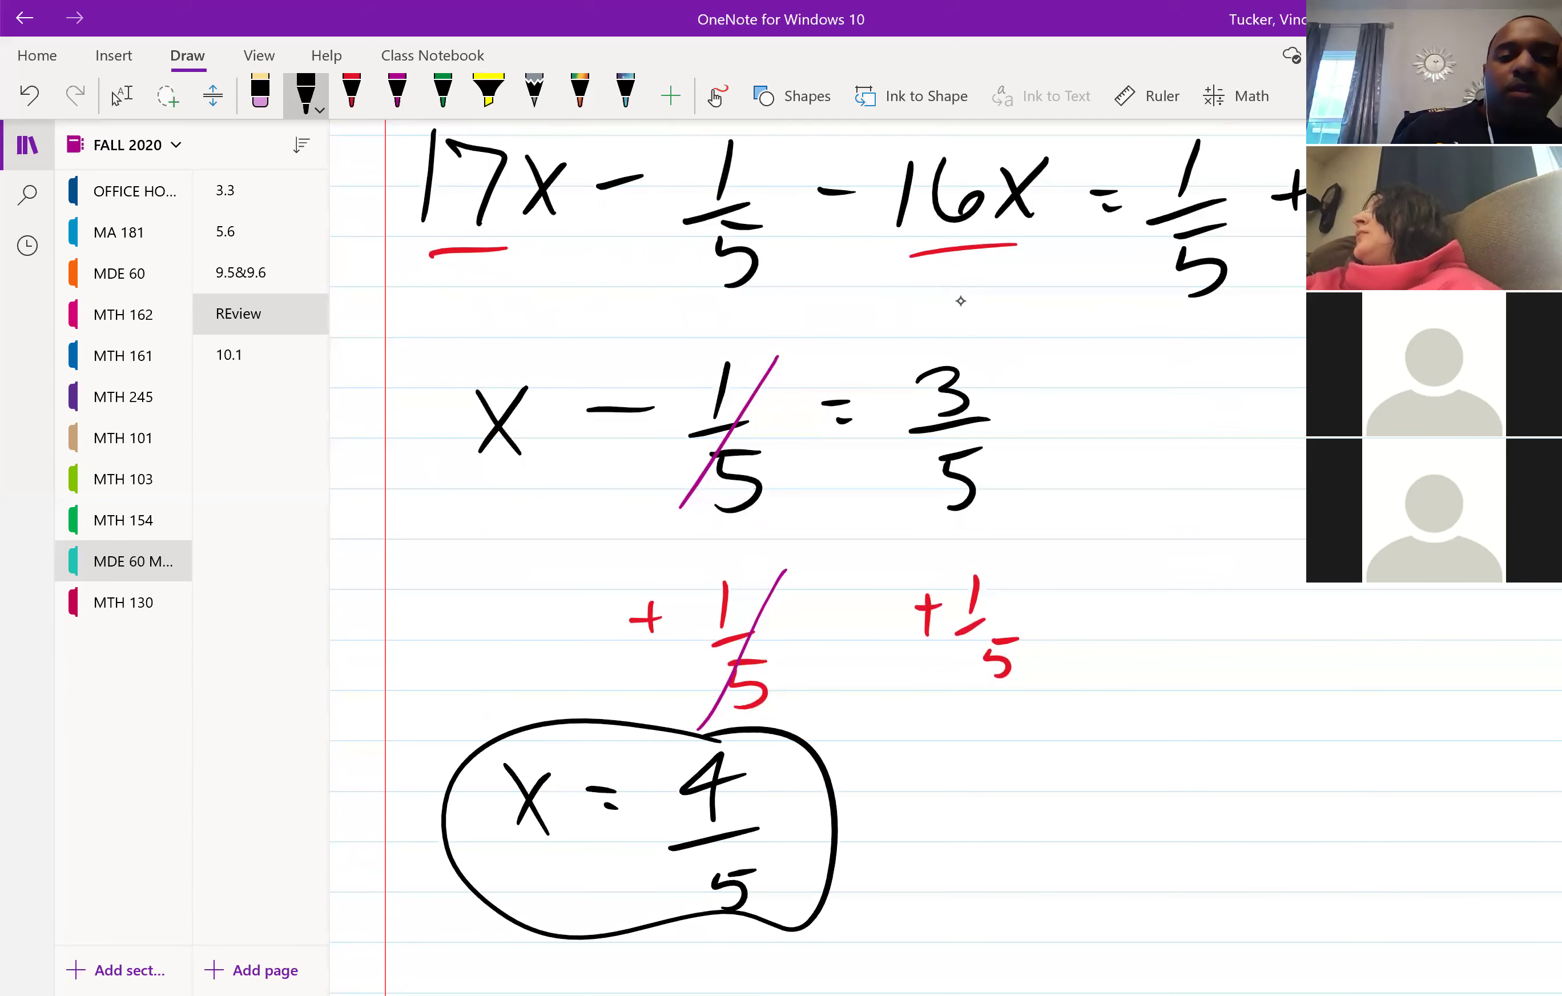
Undo and redo the last stroke to restore the 5 denominator, then switch to selection.
key("Escape")
key("ctrl+z")
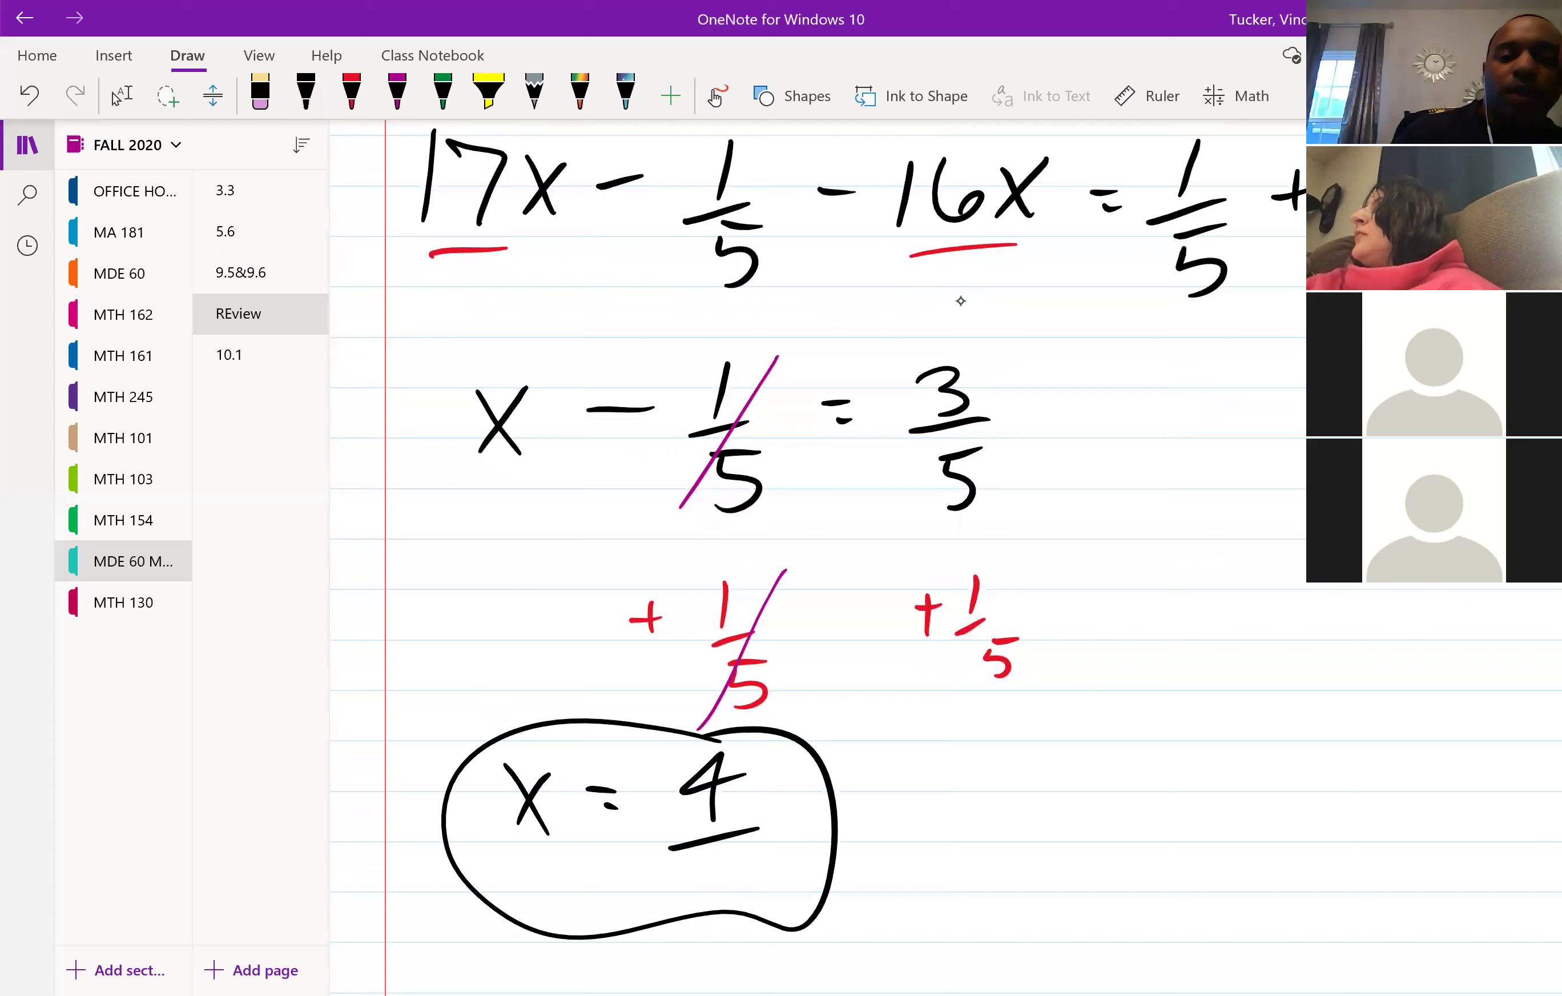
key("ctrl+y")
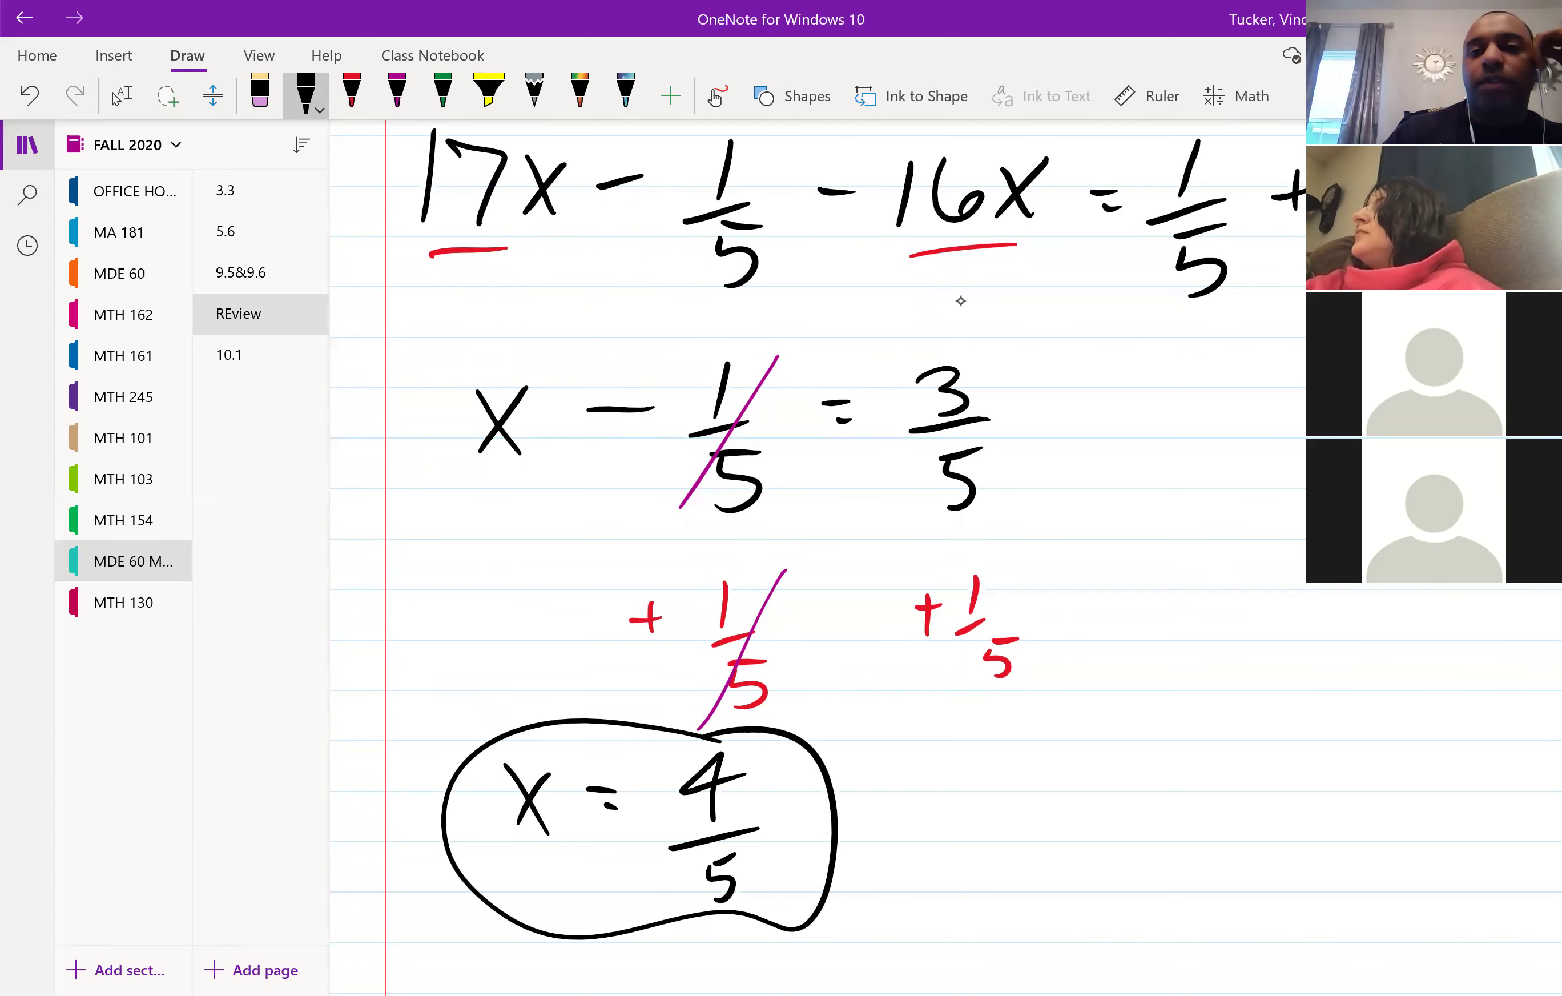
scroll(961, 300, "up", 1)
left_click(121, 96)
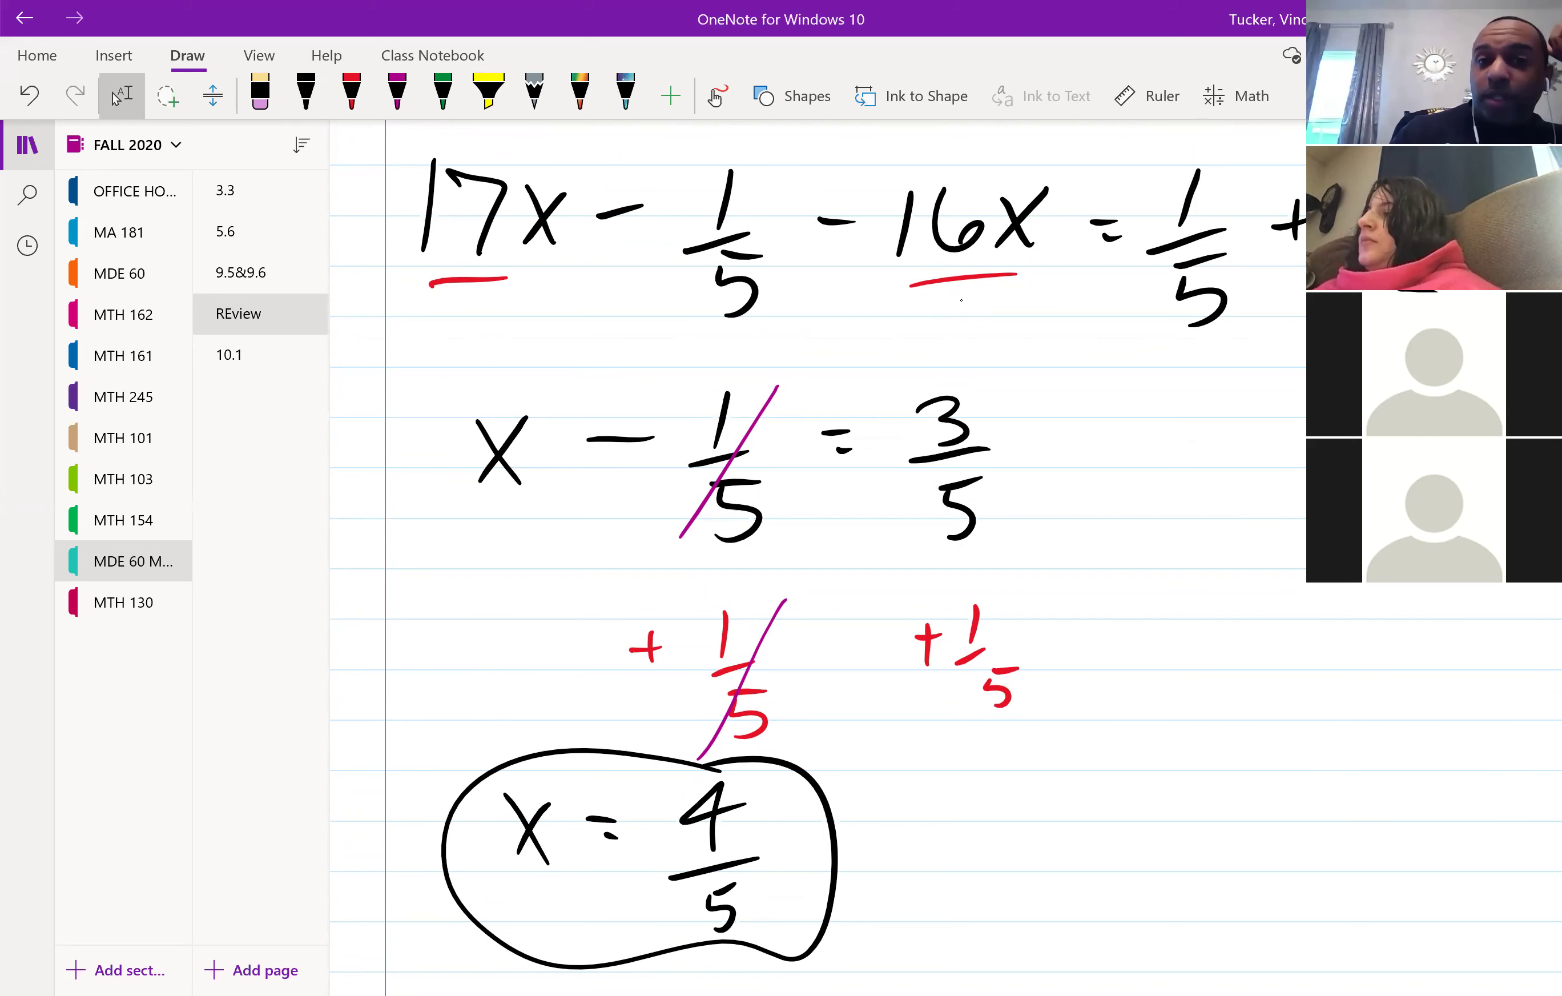
left_click(352, 95)
left_click_drag(745, 233, 768, 250)
mouse_move(1178, 262)
left_mouse_down()
mouse_move(1276, 282)
mouse_move(1229, 252)
left_mouse_up()
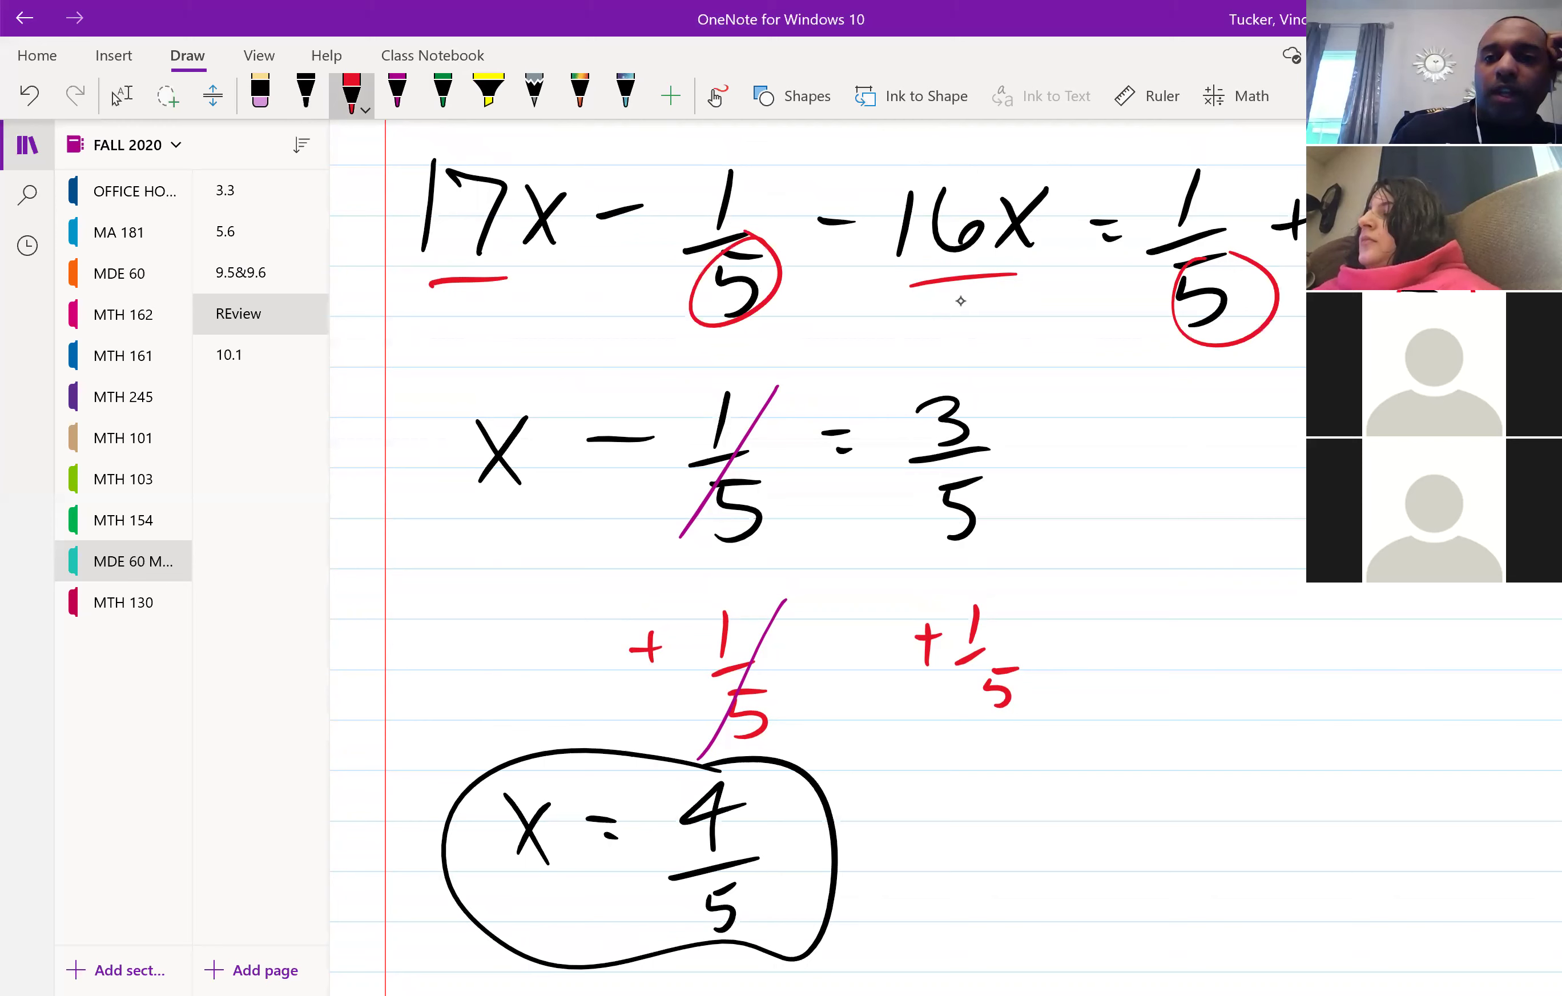
key("ctrl+z")
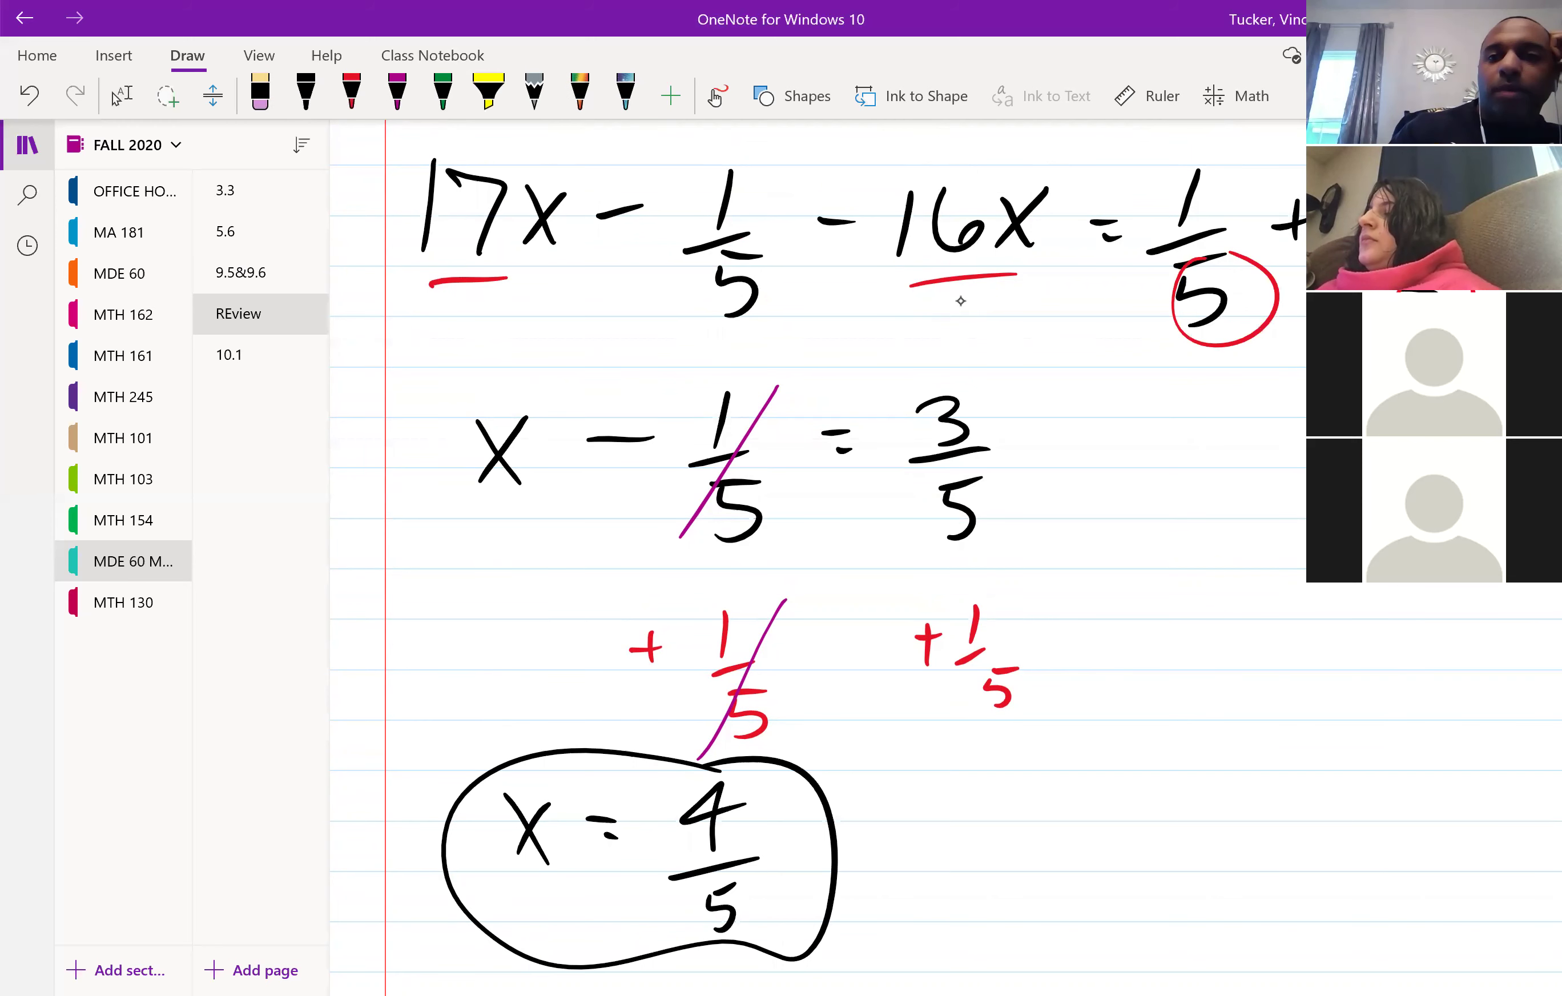
key("ctrl+z")
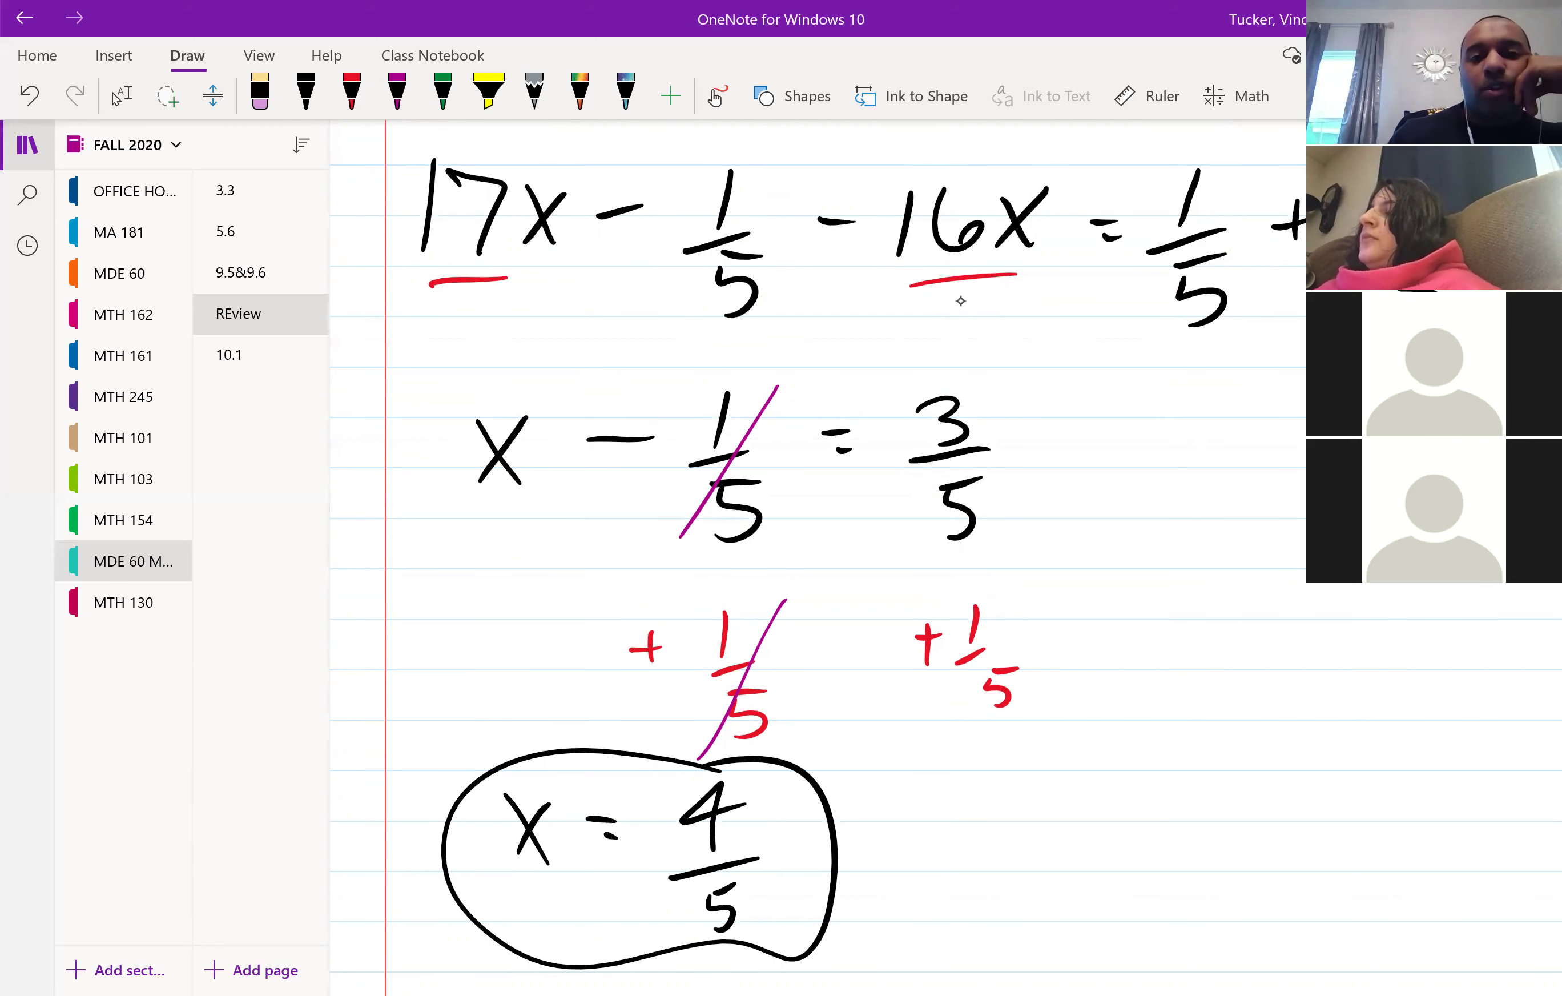
left_click(351, 92)
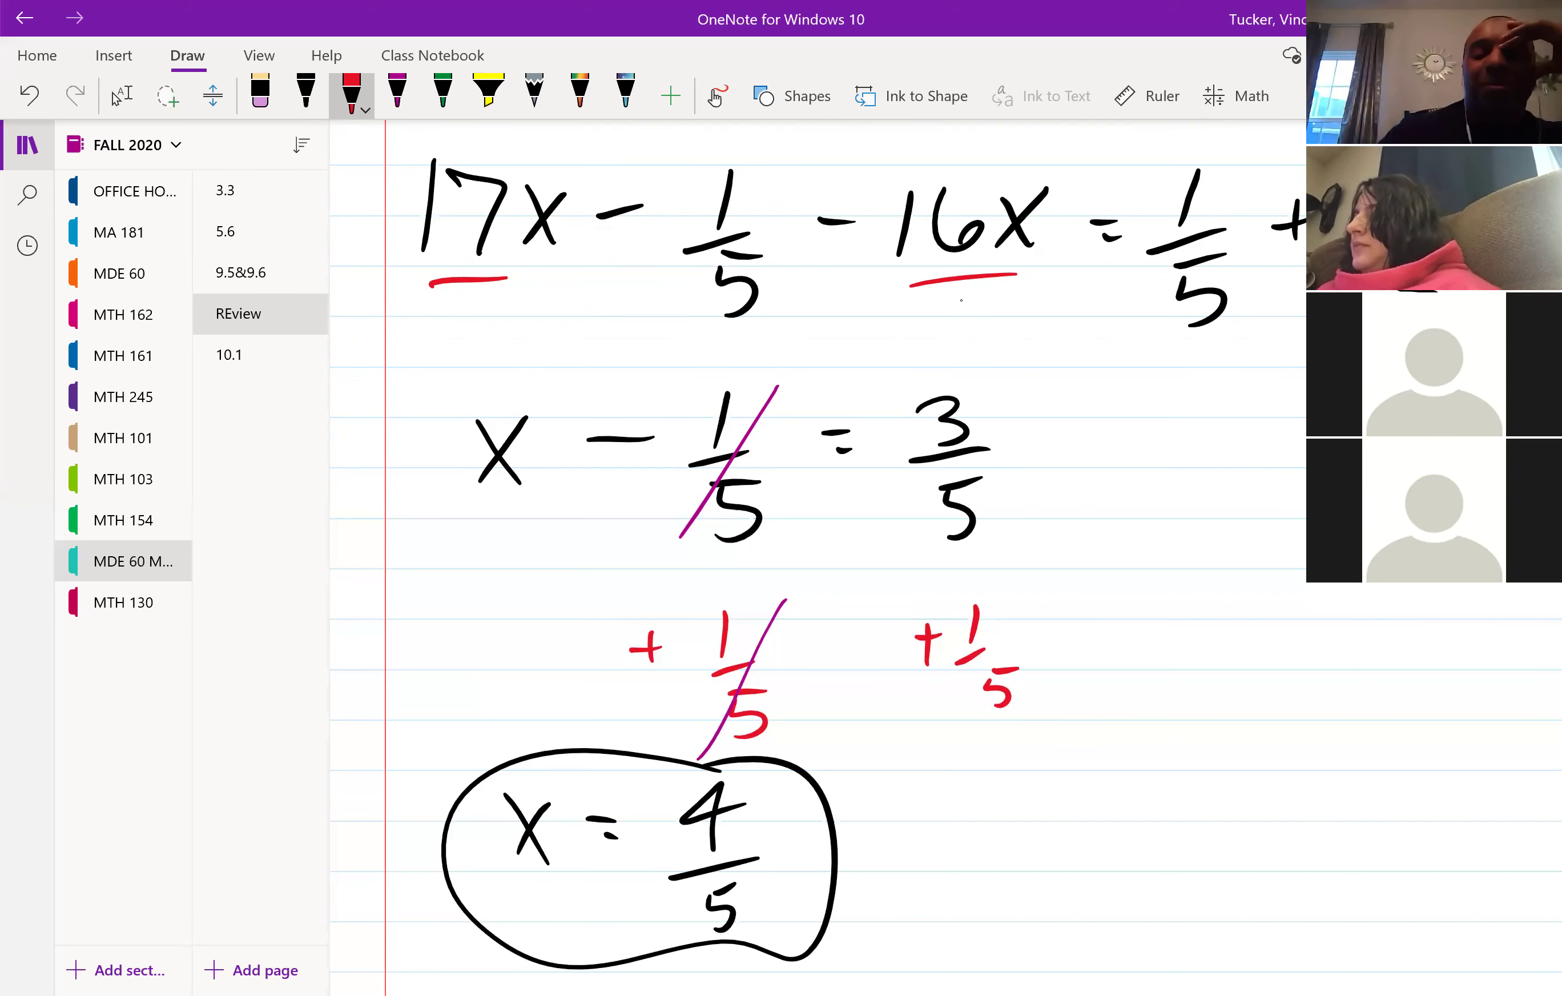
scroll(961, 300, "down", 1)
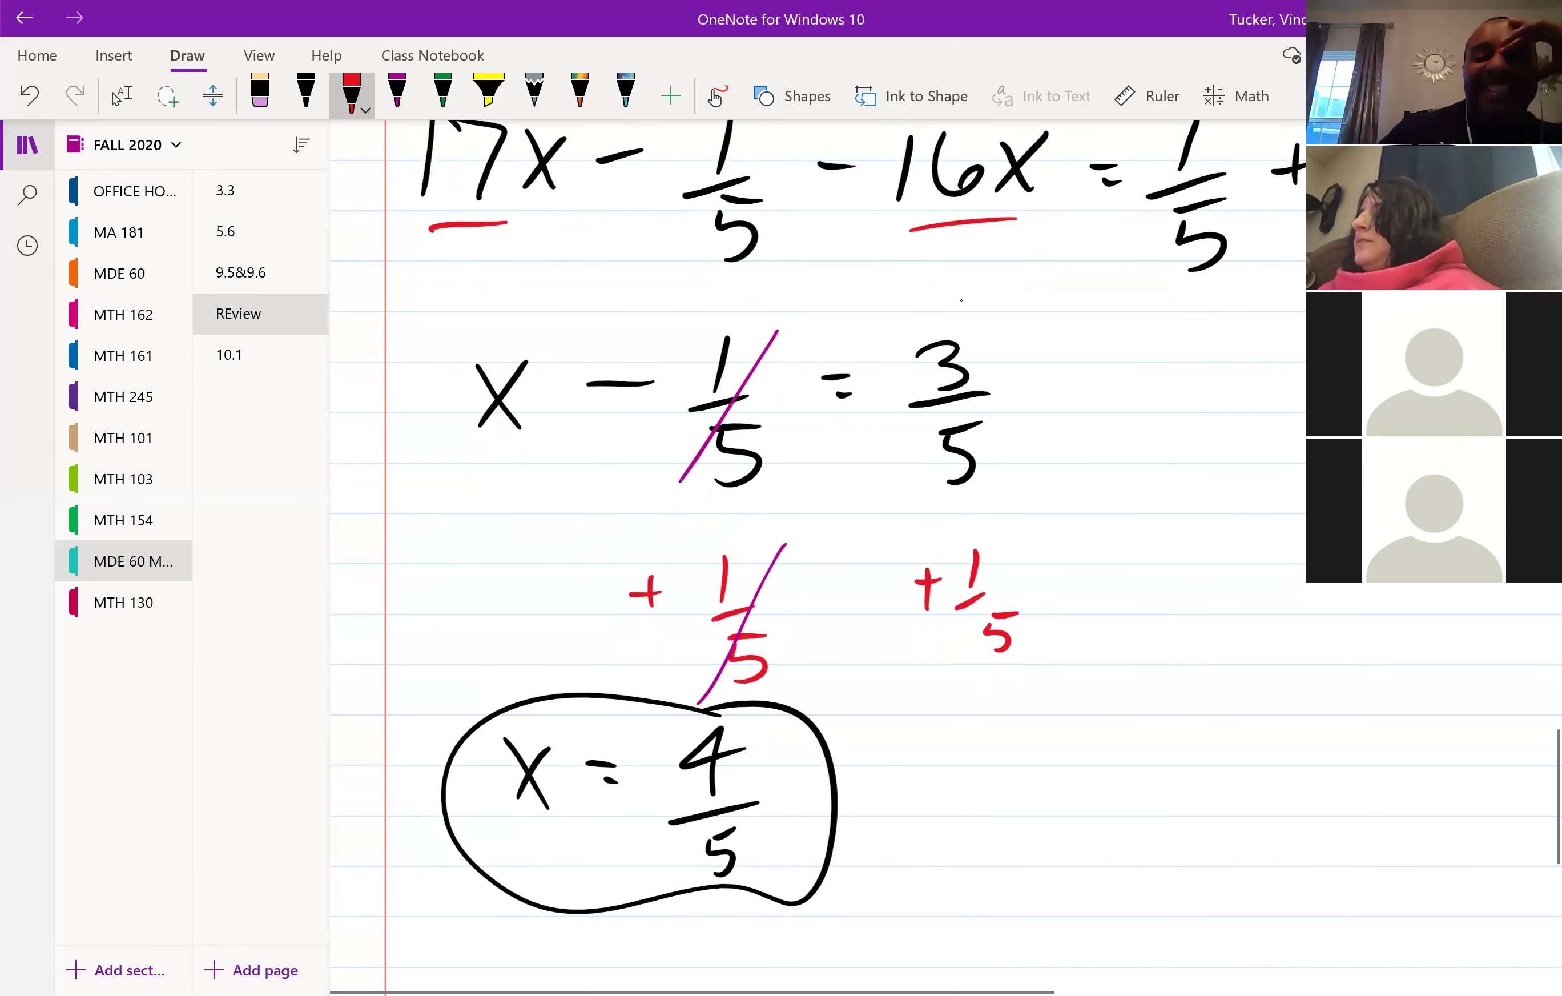
Draw a red wavy divider below the circled x = 4/5.
scroll(961, 299, "down", 3)
left_click_drag(384, 836, 1493, 794)
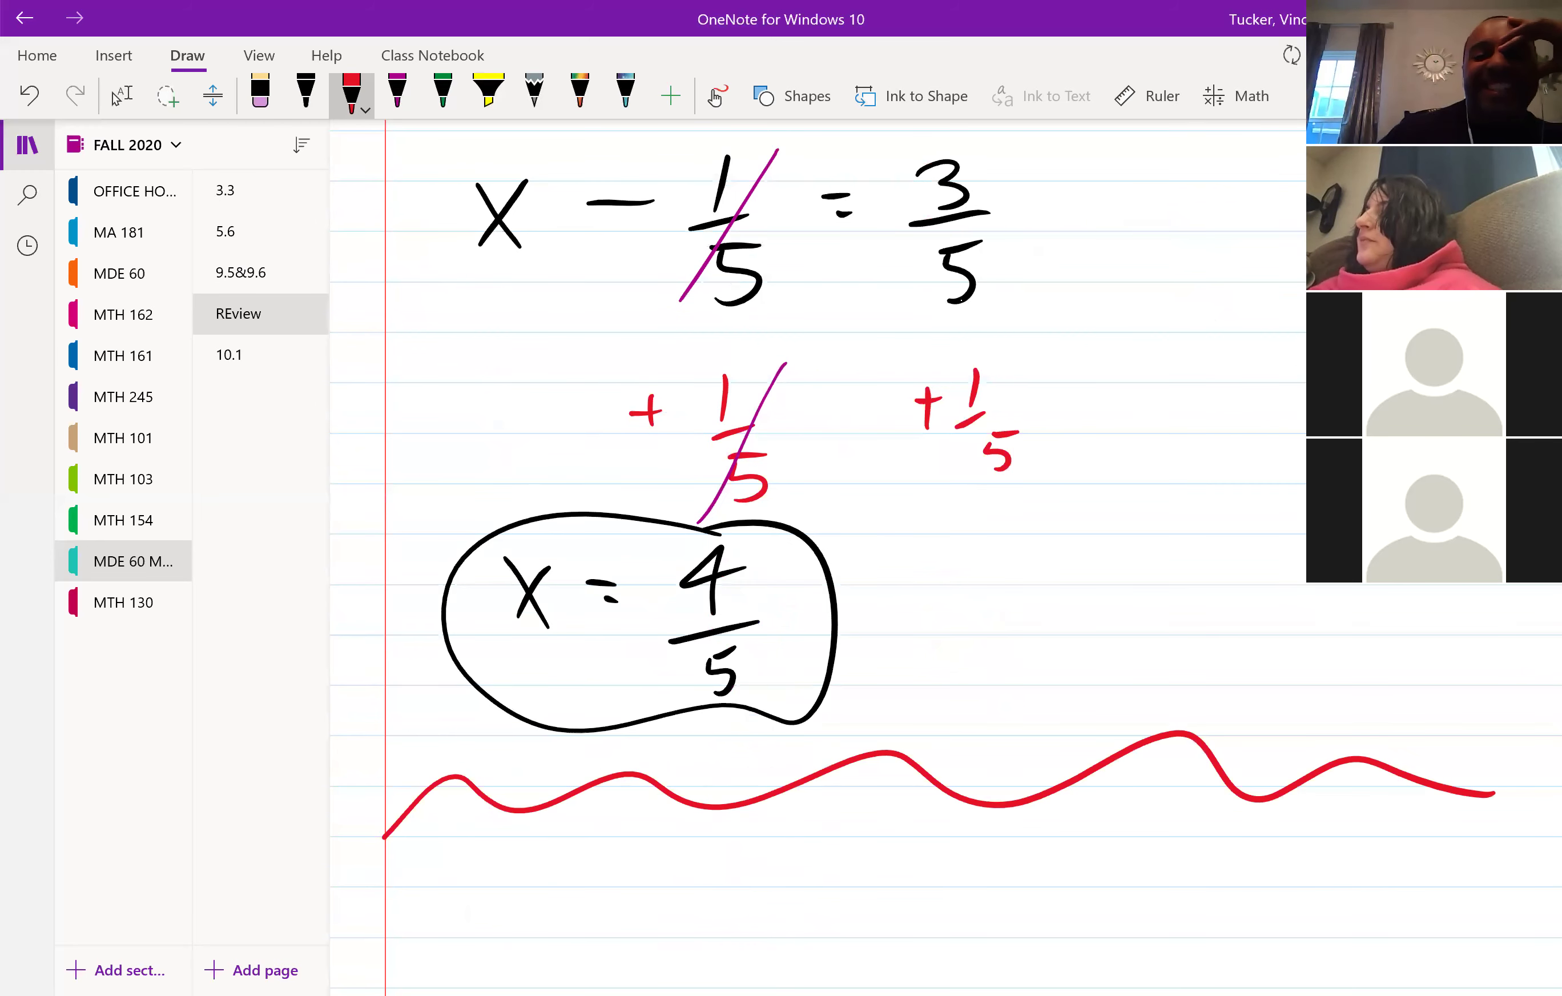
scroll(961, 300, "down", 1)
left_click(119, 96)
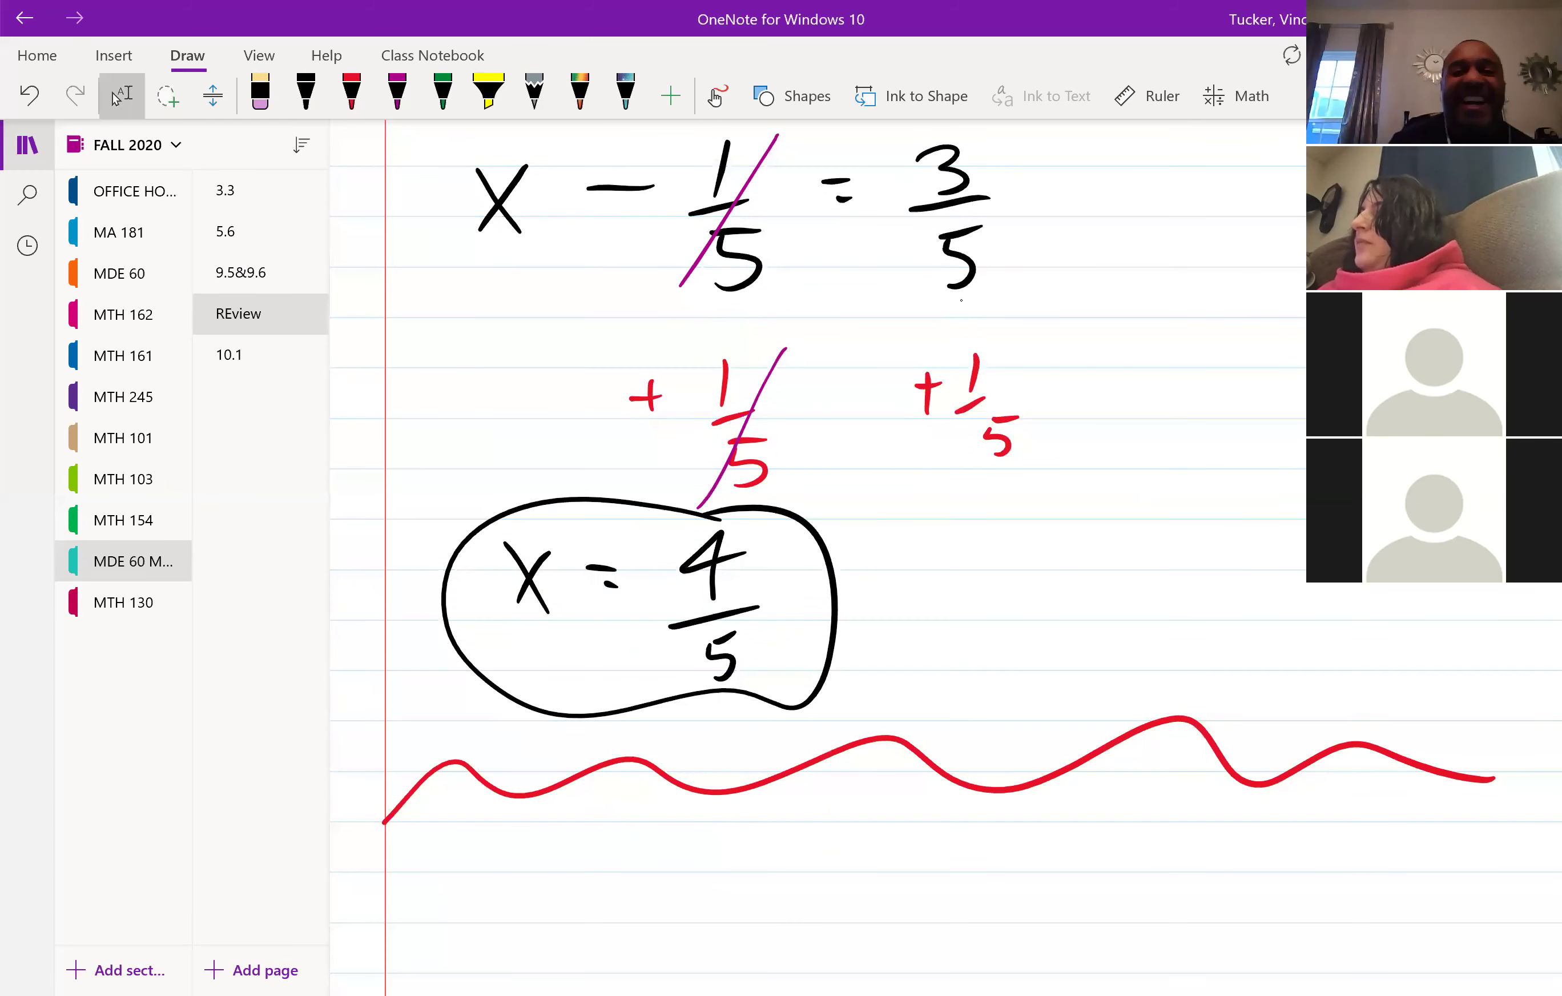
Begin the next problem by writing 3y in black below the divider.
left_click(306, 95)
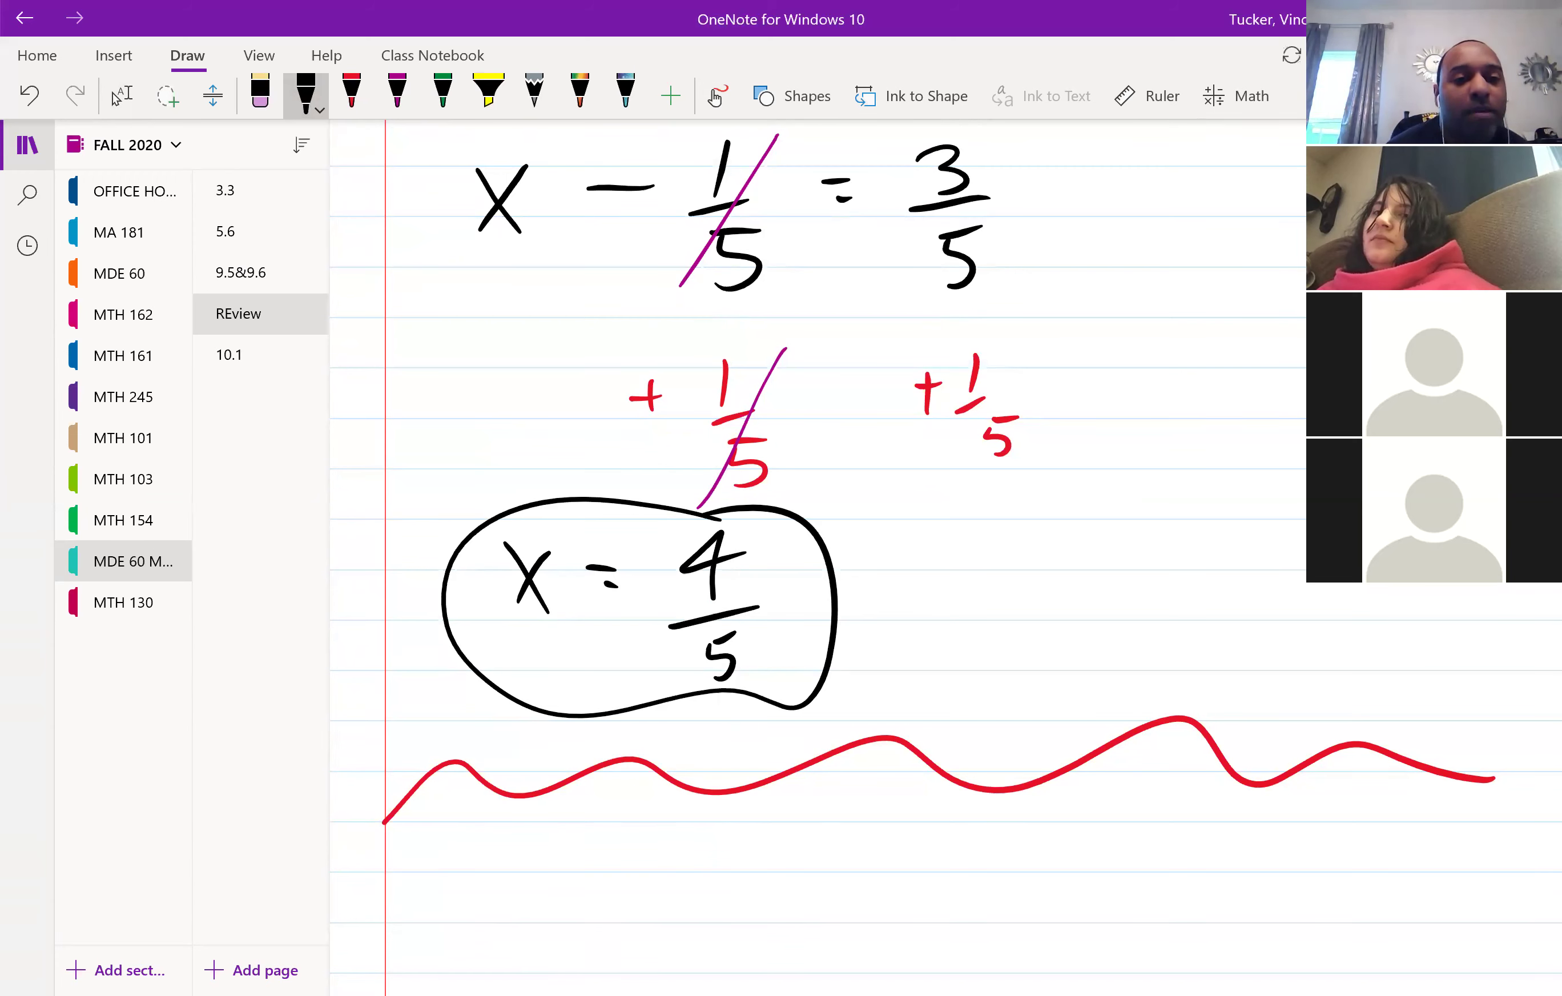
scroll(817, 544, "down", 1)
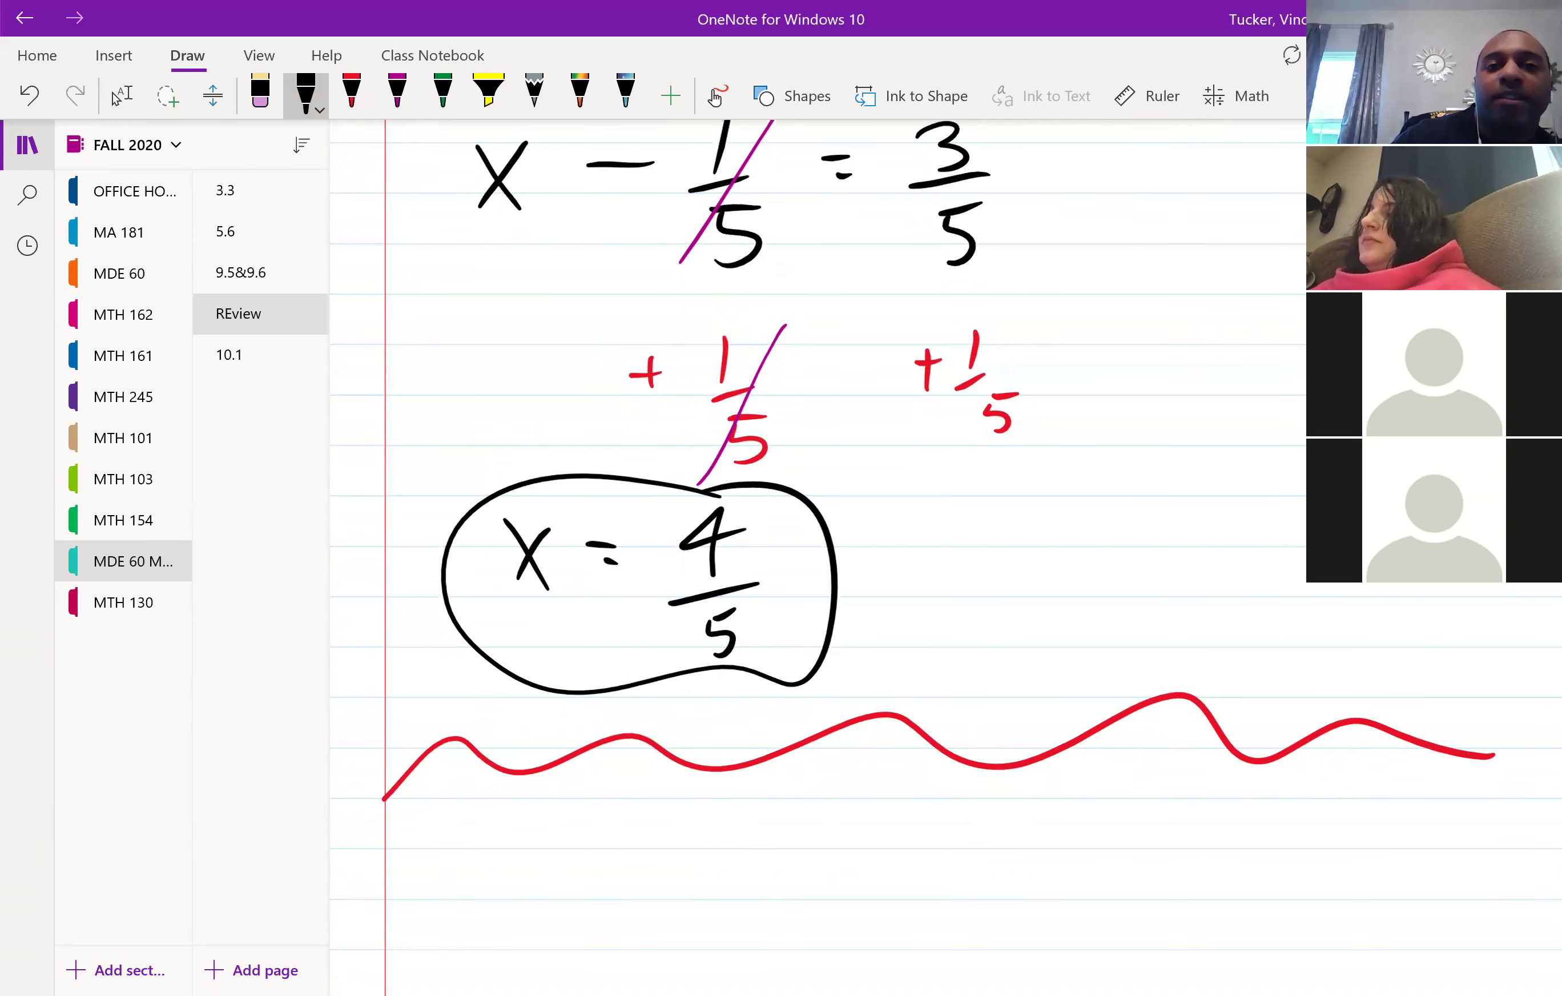
scroll(817, 459, "down", 3)
mouse_move(452, 661)
left_mouse_down()
mouse_move(478, 725)
mouse_move(637, 708)
left_mouse_up()
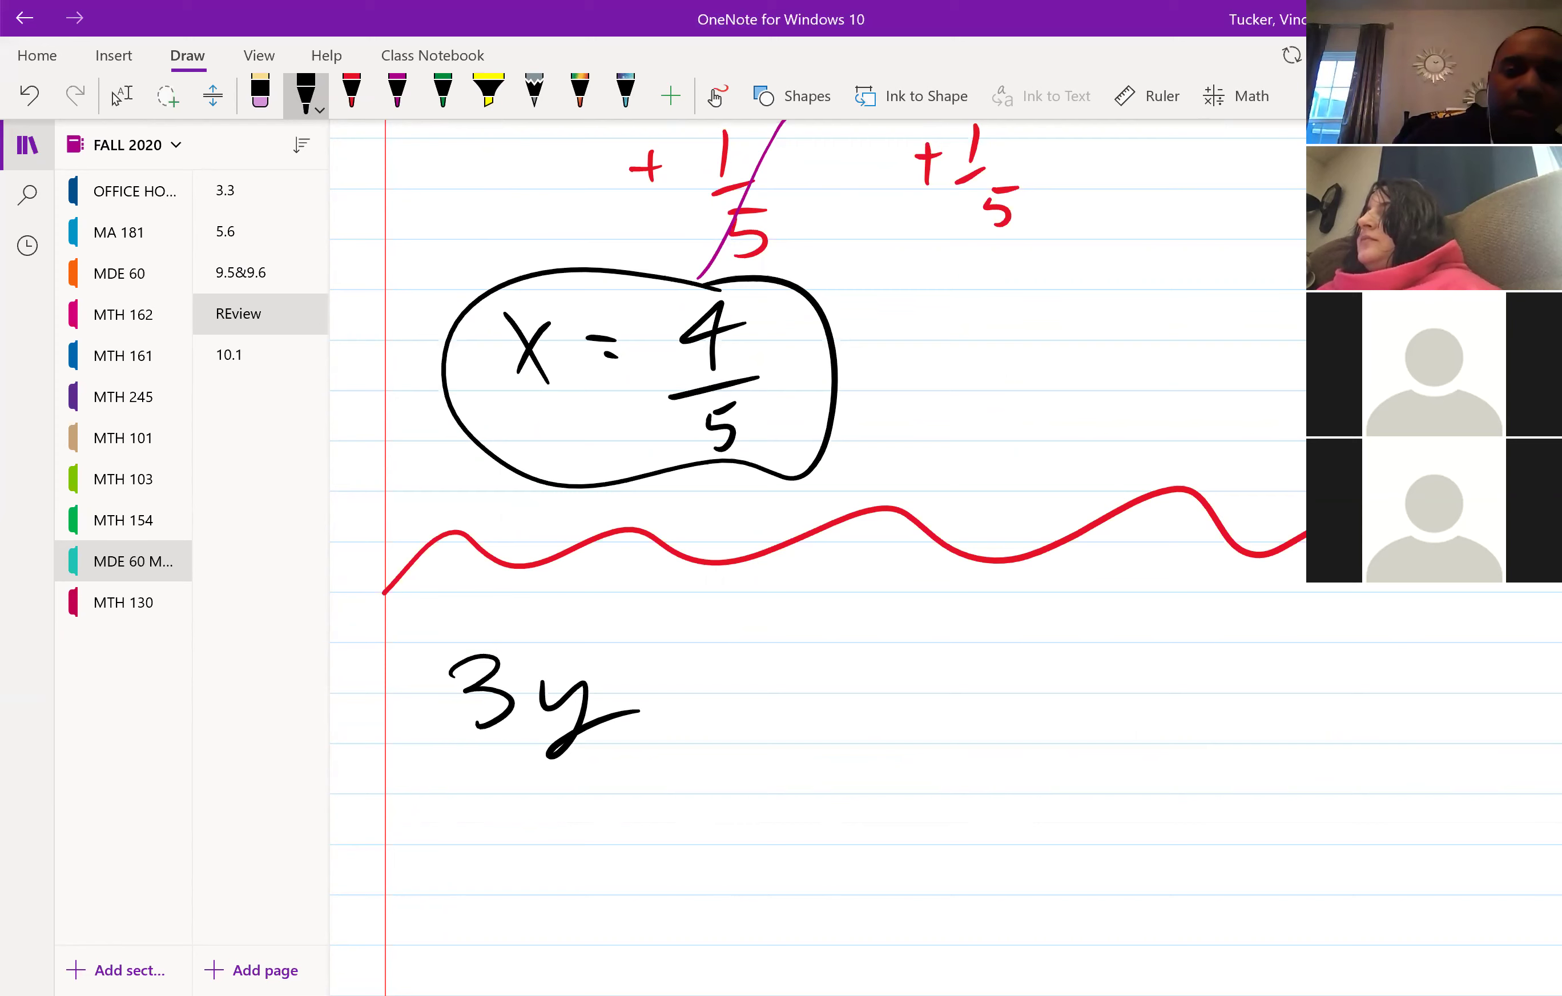
Write (y − 5) = y − 15 after 3y in black.
left_click_drag(708, 603, 697, 788)
mouse_move(714, 692)
left_mouse_down()
mouse_move(773, 725)
mouse_move(870, 705)
mouse_move(913, 754)
mouse_move(960, 689)
mouse_move(1015, 768)
mouse_move(980, 793)
left_mouse_up()
left_click_drag(1063, 706, 1085, 706)
left_click_drag(1068, 730, 1094, 727)
mouse_move(1158, 684)
left_mouse_down()
mouse_move(1165, 742)
mouse_move(1201, 763)
mouse_move(1269, 723)
left_mouse_up()
mouse_move(1312, 690)
left_mouse_down()
mouse_move(1298, 751)
mouse_move(1344, 740)
left_mouse_up()
left_click_drag(1370, 685, 1402, 673)
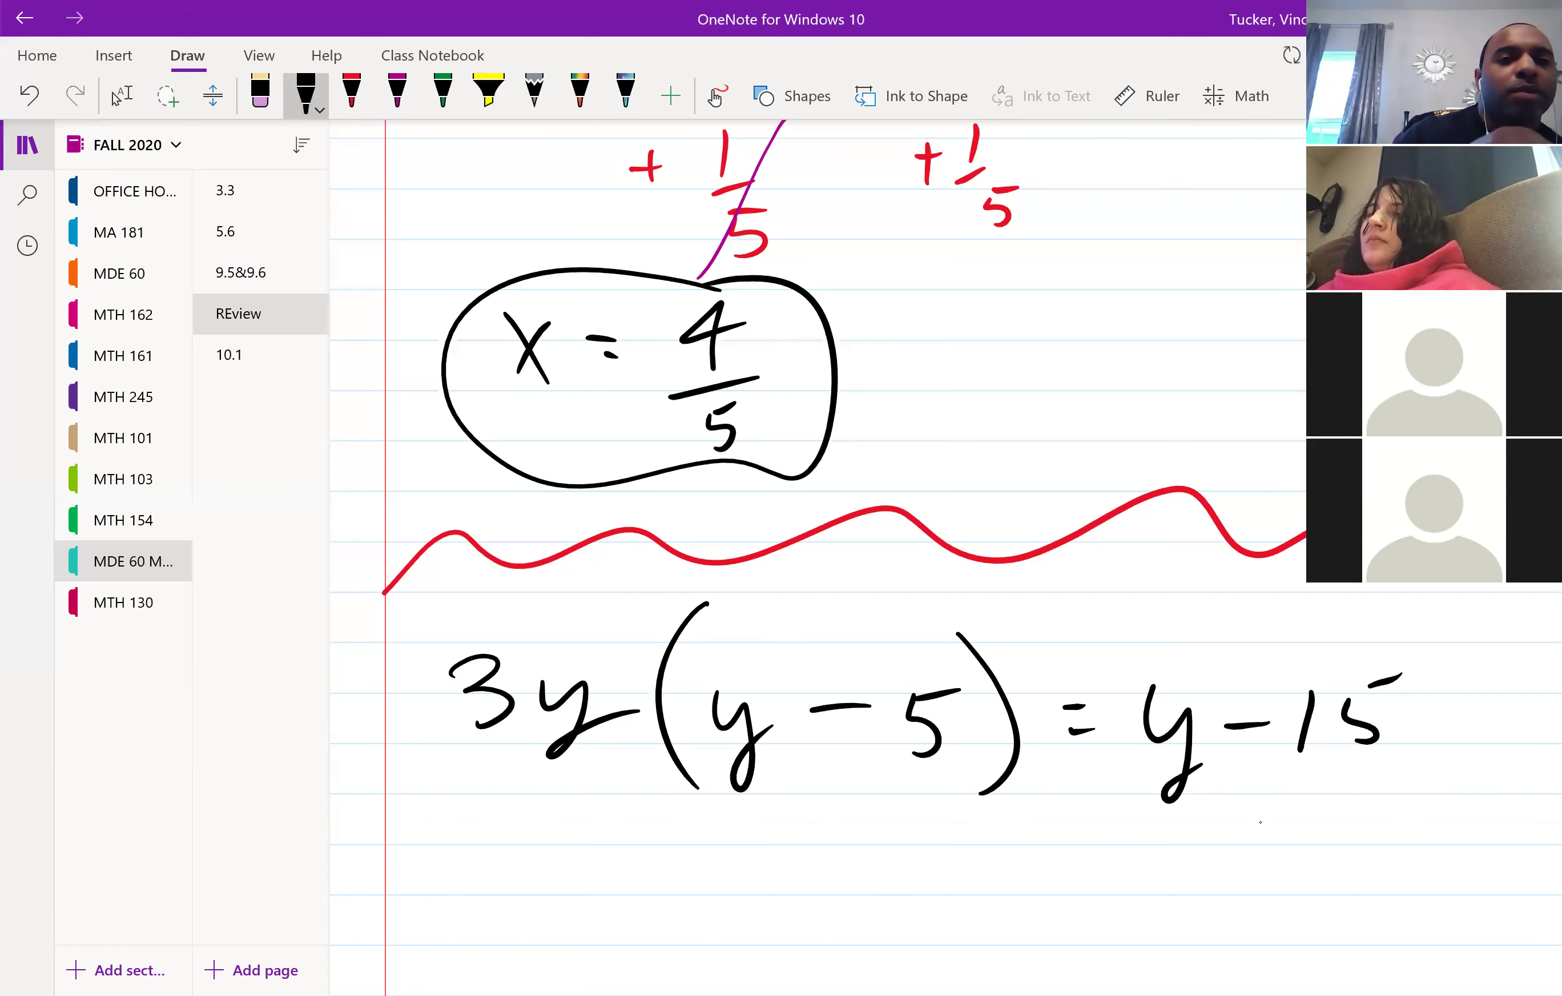
left_click(351, 92)
Mark the stray y in red, then undo the marks and the extra 3y strokes.
left_click_drag(648, 648, 634, 635)
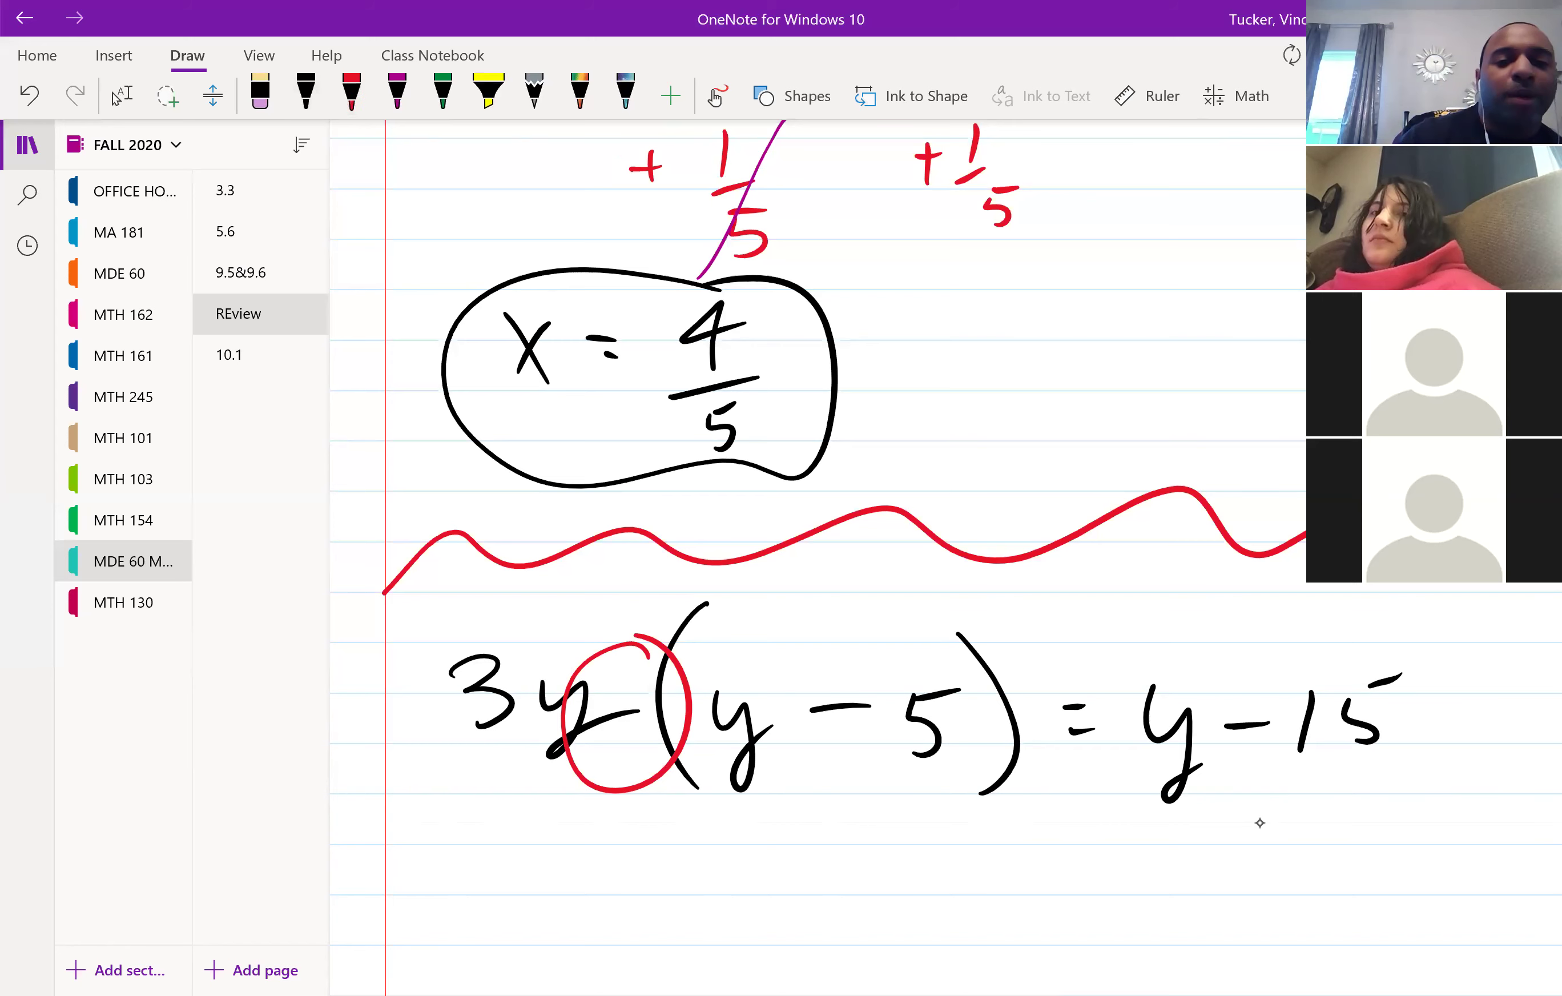
key("ctrl+z")
left_click(352, 92)
mouse_move(555, 673)
left_mouse_down()
mouse_move(591, 625)
mouse_move(724, 705)
left_mouse_up()
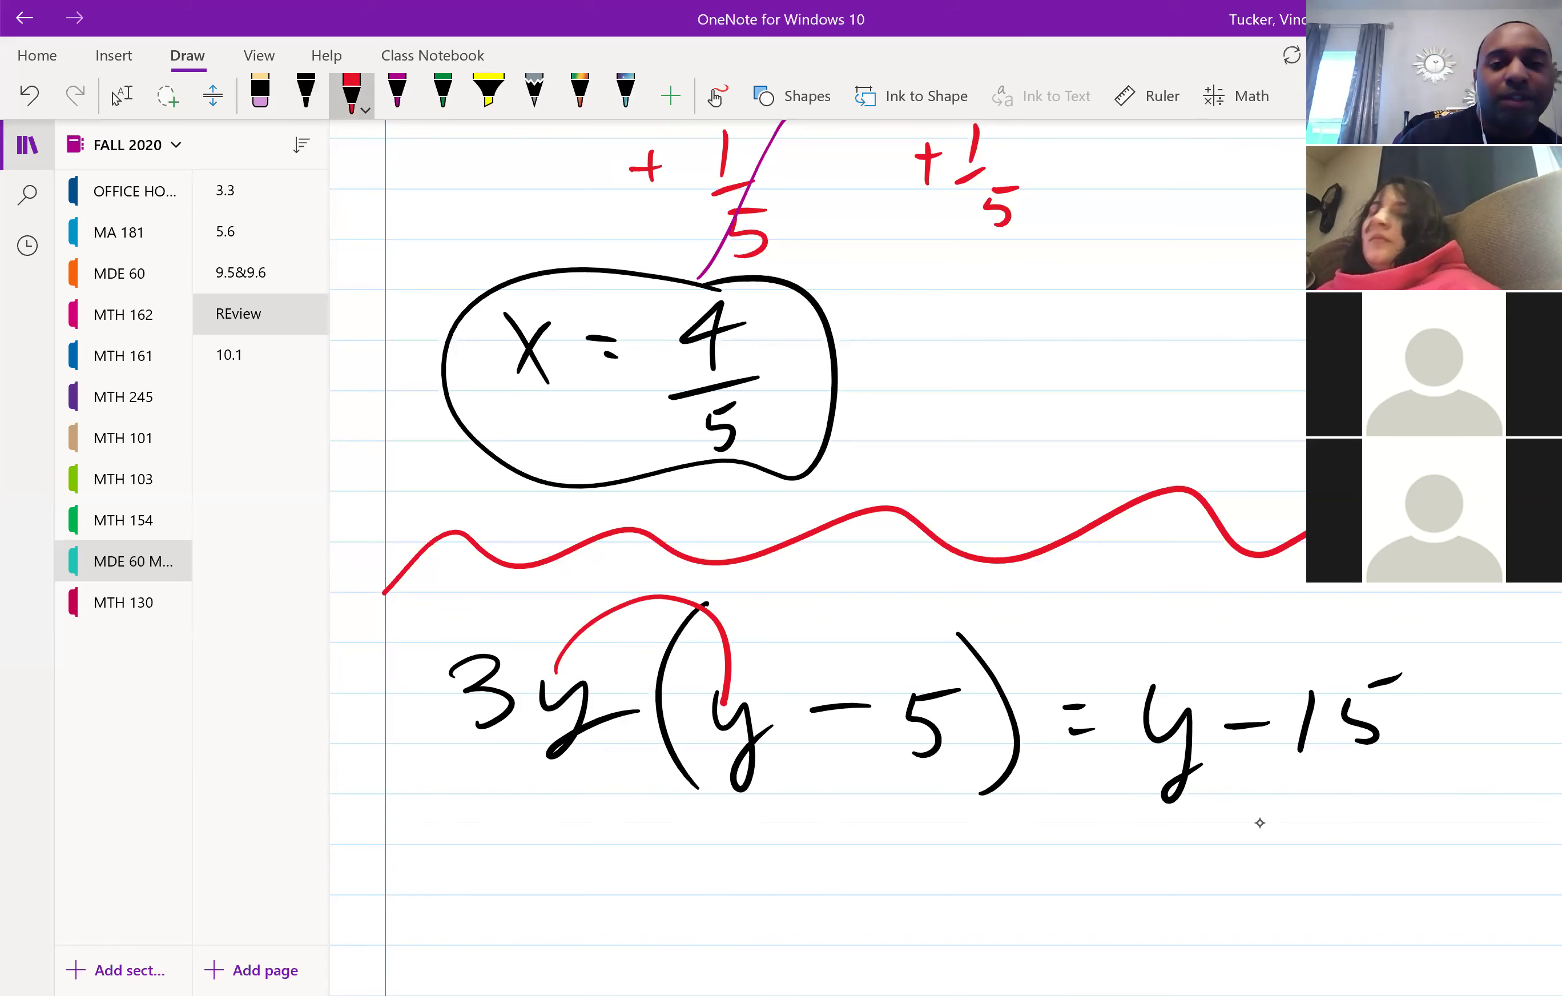
key("ctrl+z")
key("ctrl+z")
key("ctrl+z")
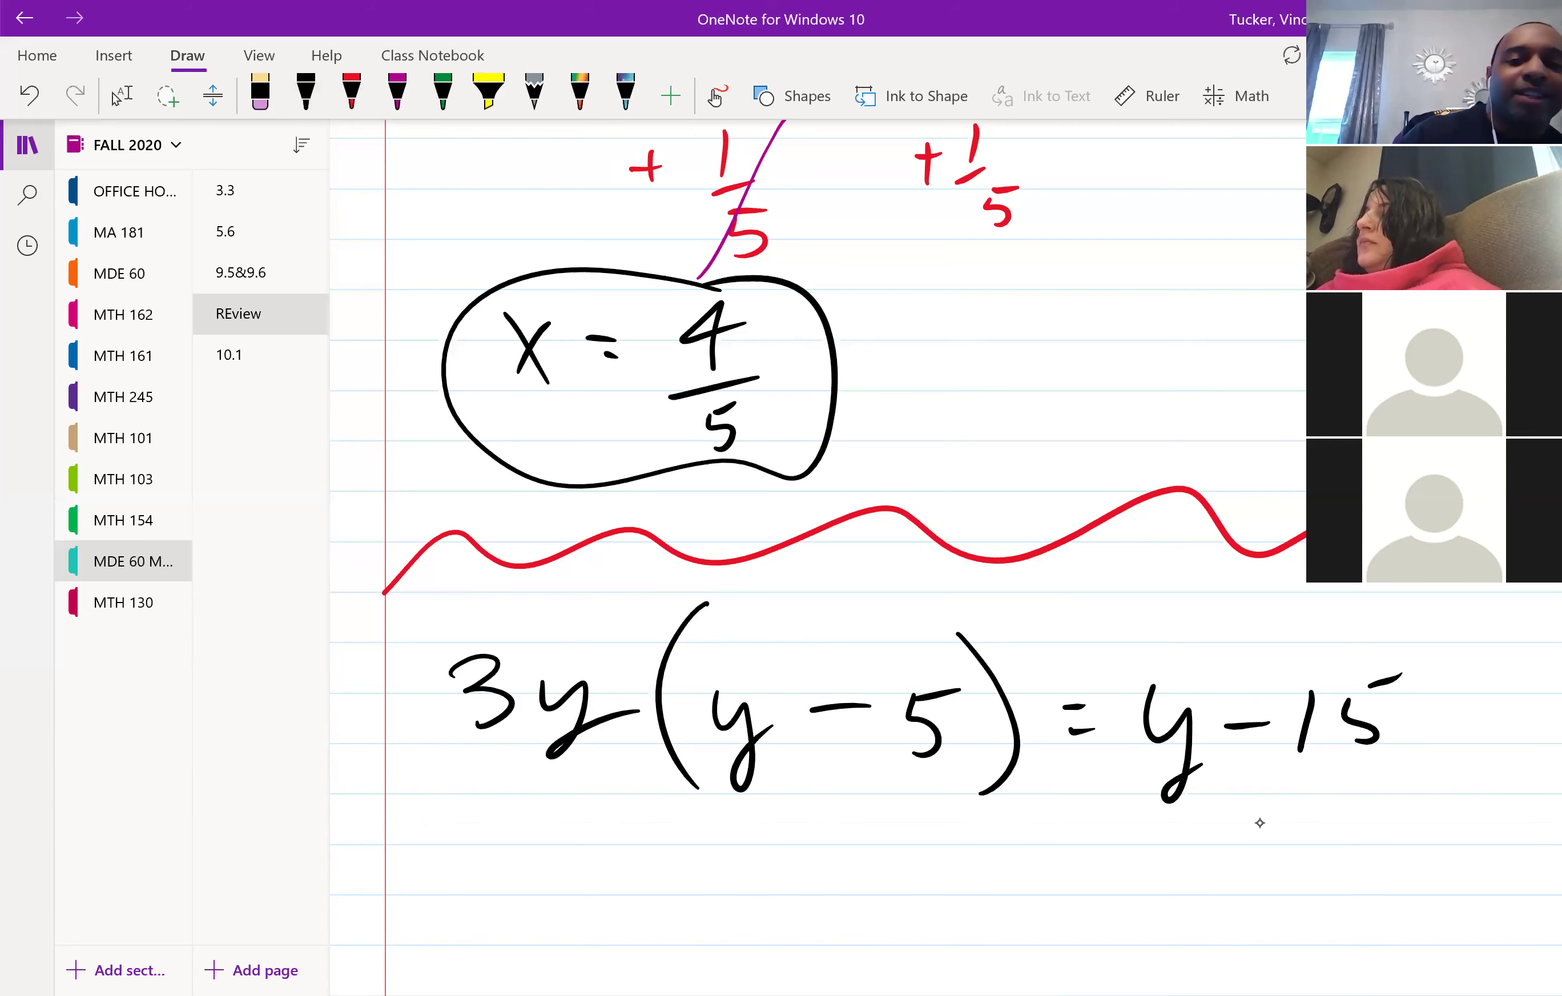
Rewrite the 3 in black in front of (y − 5).
left_click(306, 92)
mouse_move(550, 679)
left_mouse_down()
mouse_move(601, 694)
mouse_move(571, 744)
left_mouse_up()
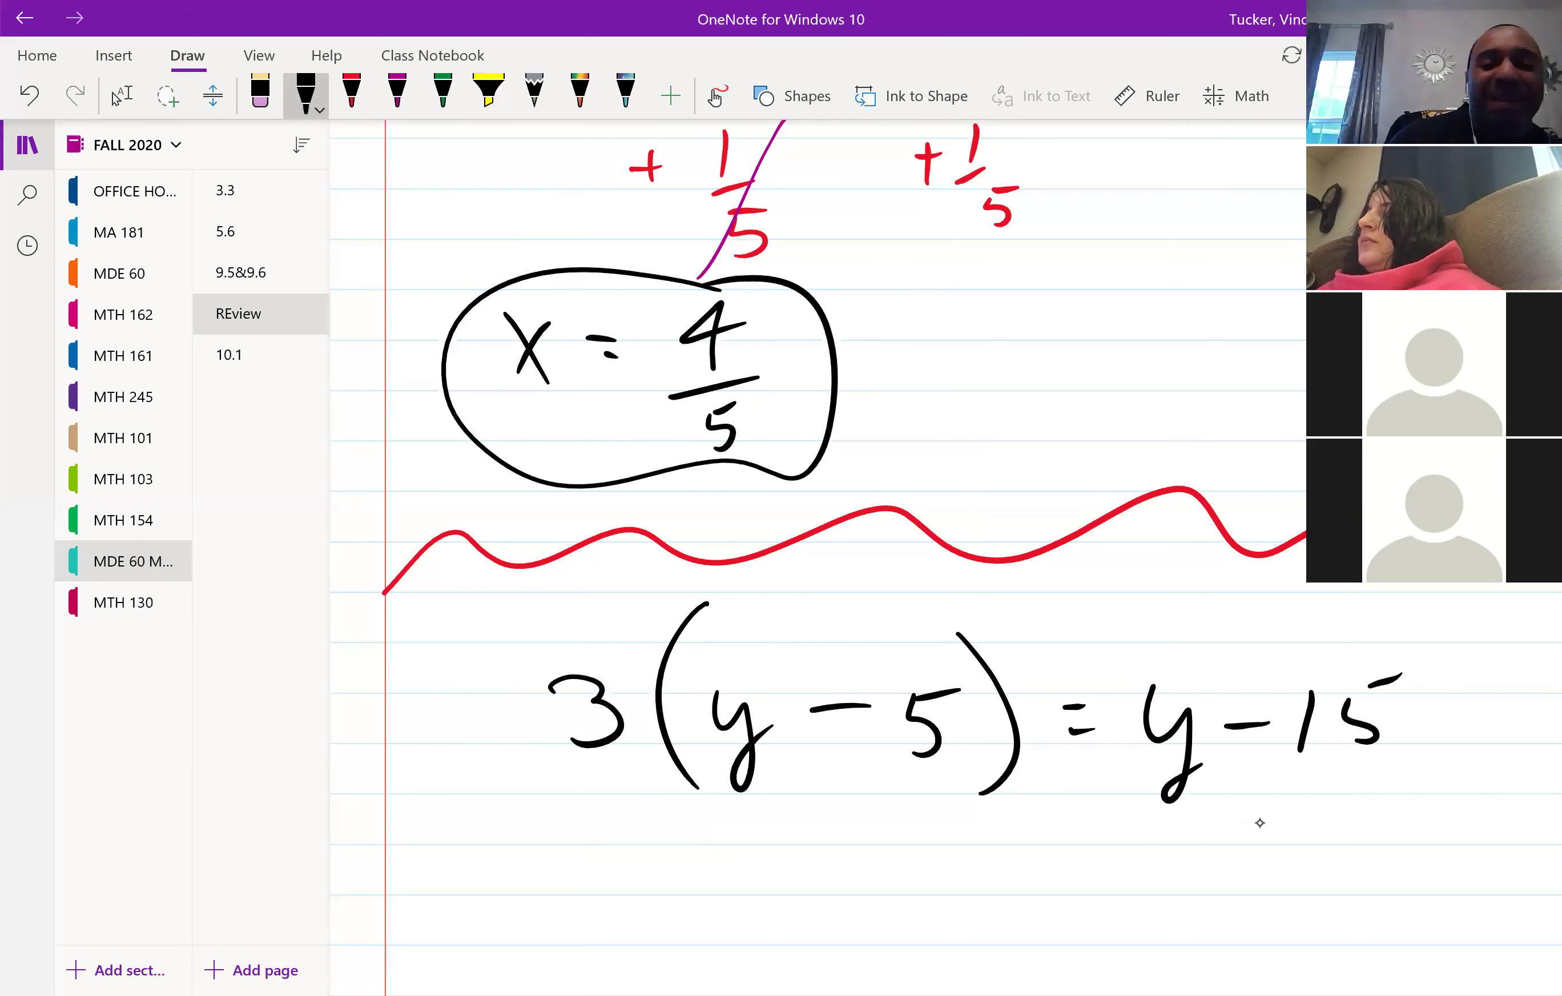
left_click(396, 92)
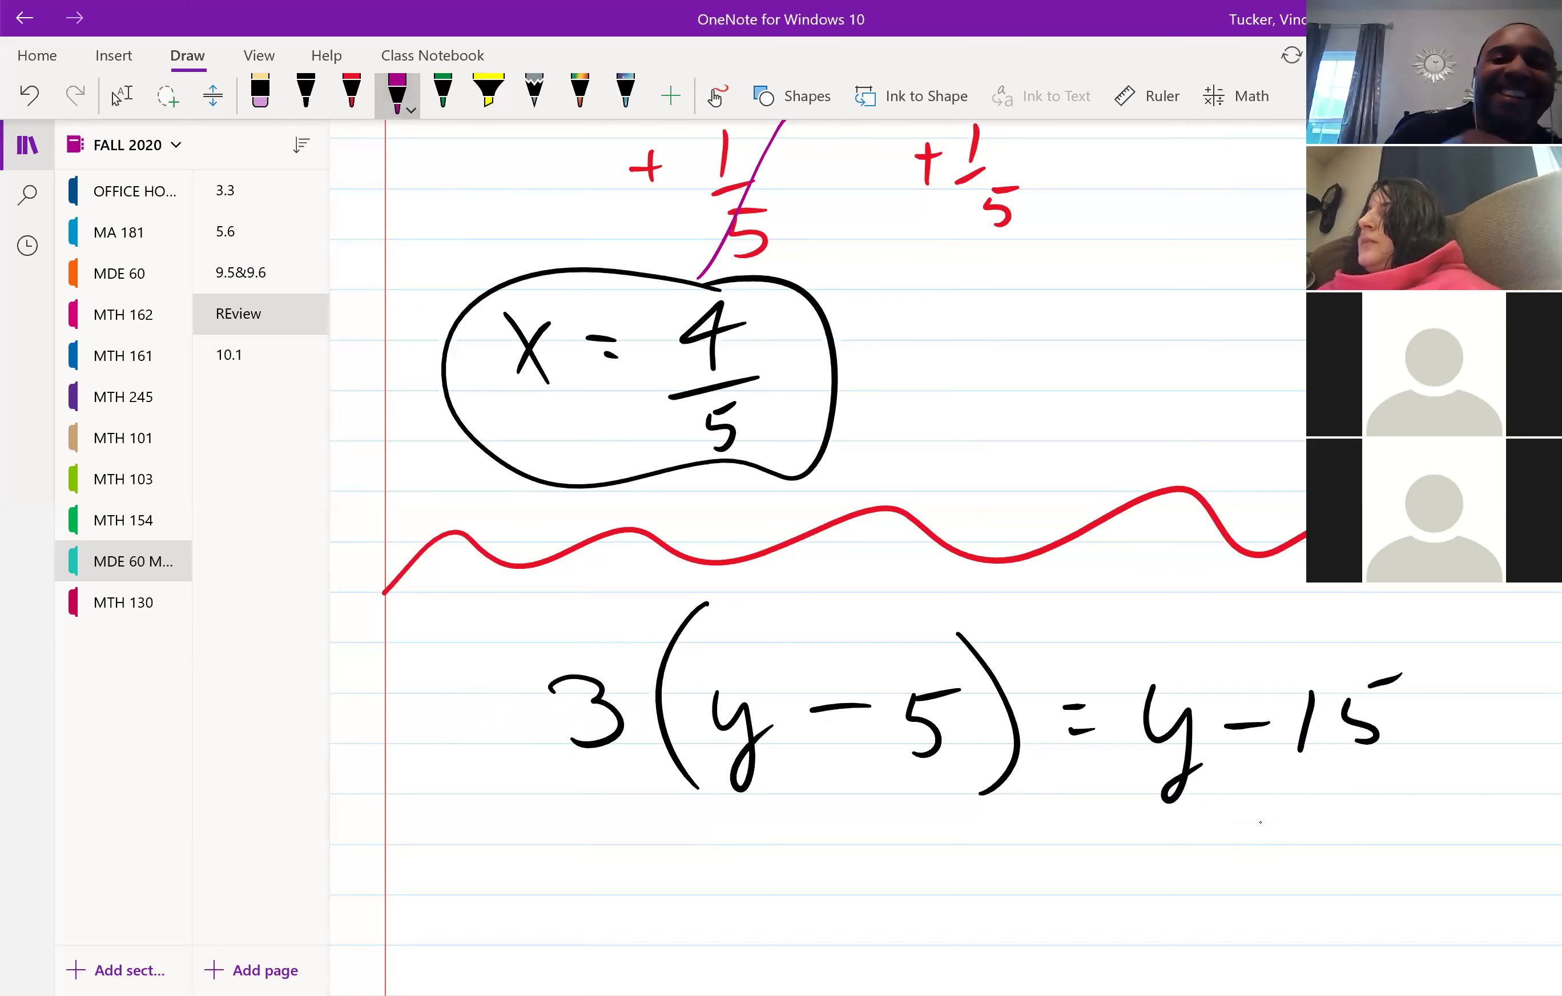
left_click(351, 92)
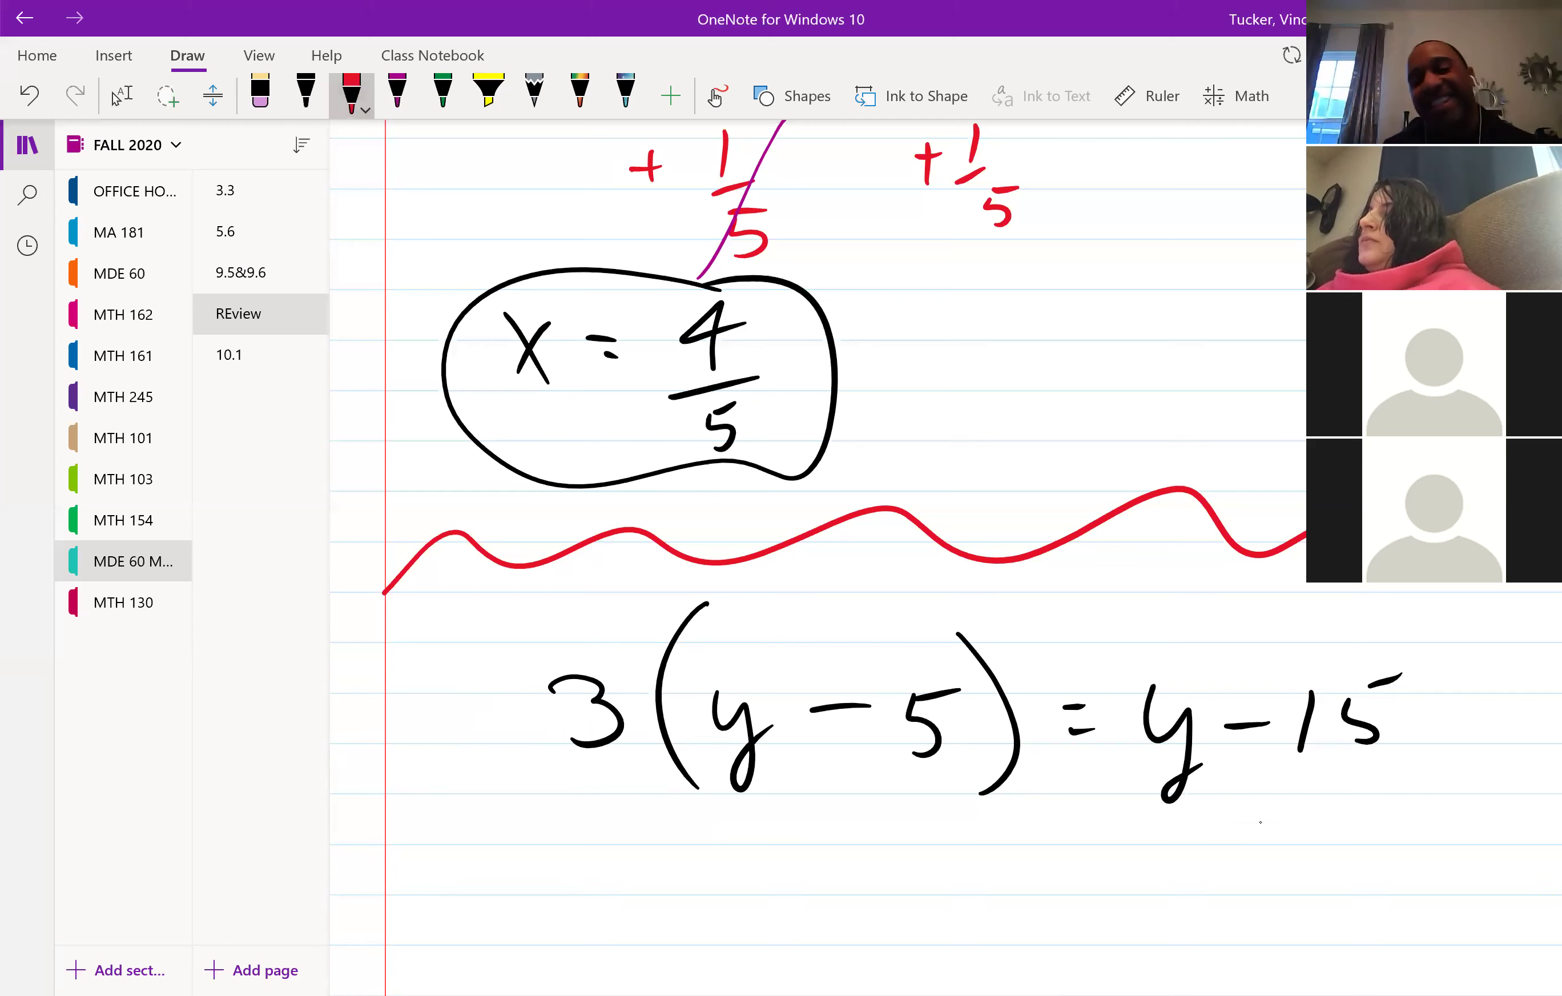